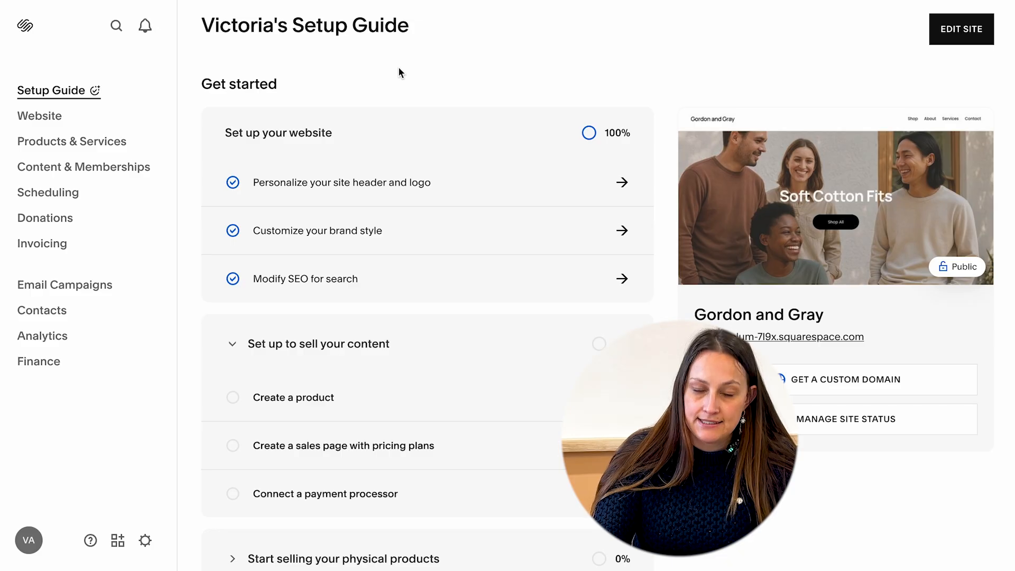
Expand the physical products checklist in the Setup Guide and open the Connect a payment processor task.
scroll(399, 158, down, 2)
click(301, 410)
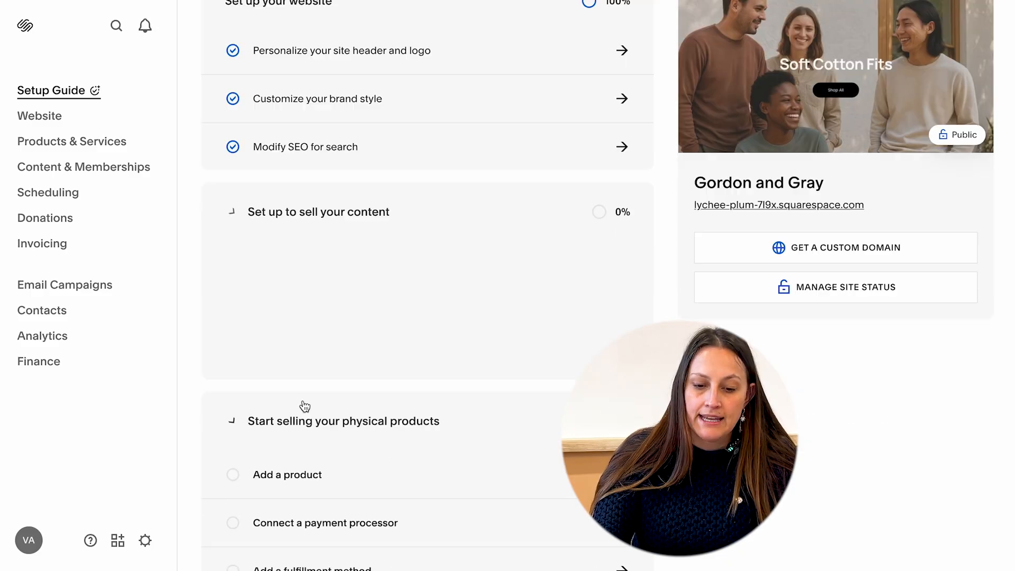
scroll(296, 370, down, 2)
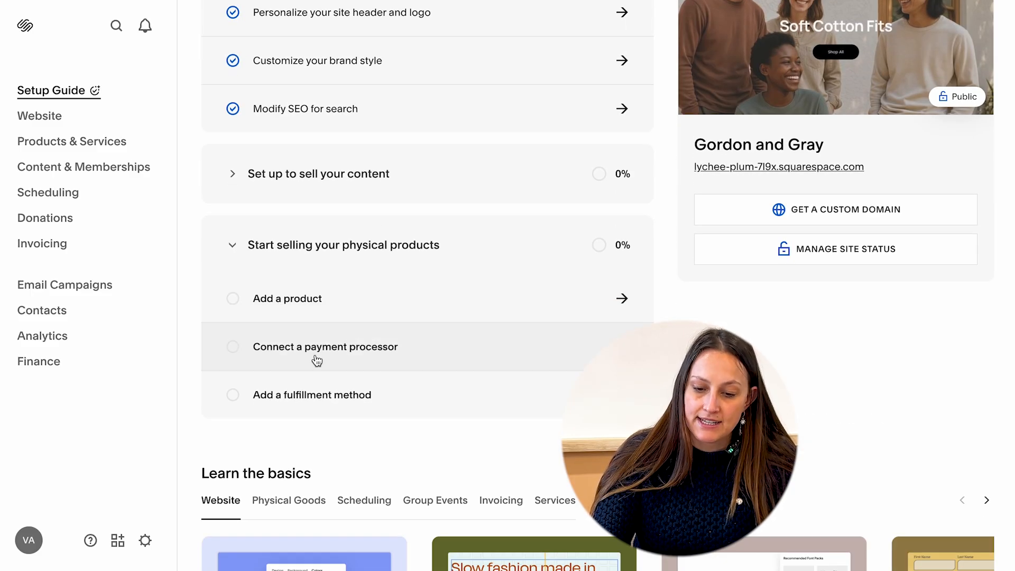
click(478, 359)
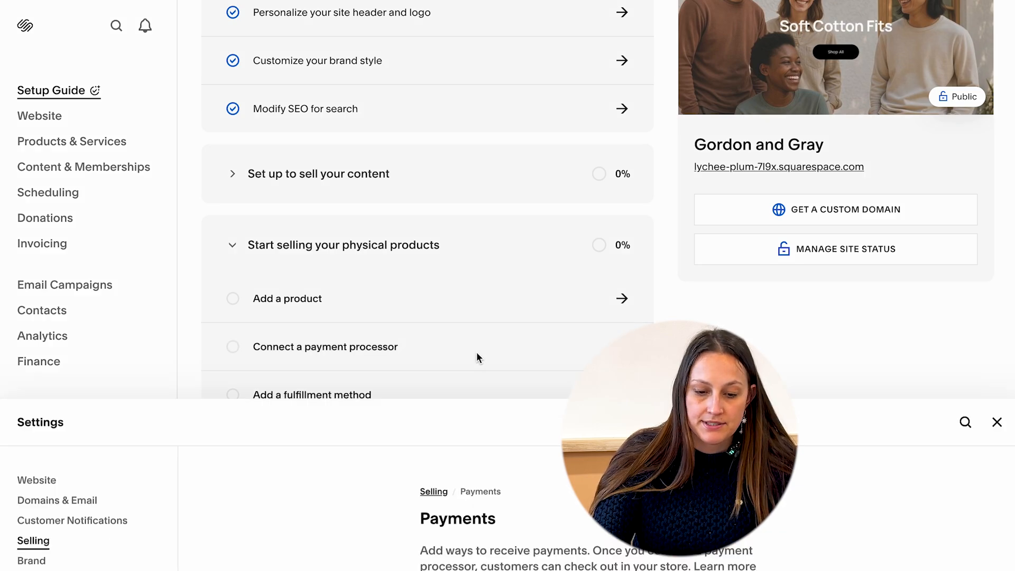
Review the available payment processor options in the Payments settings, then close the settings.
scroll(571, 348, down, 2)
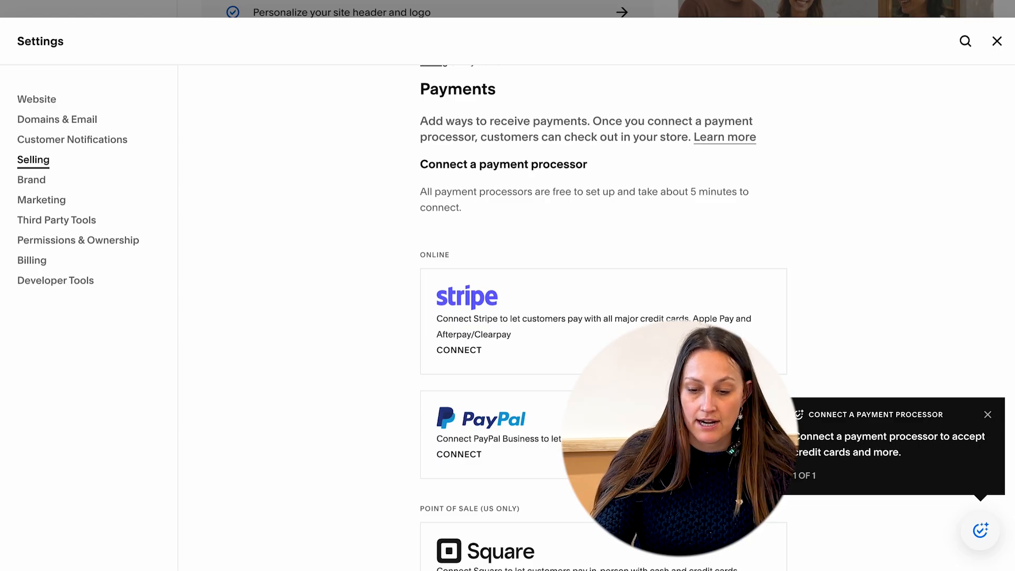
scroll(604, 317, down, 3)
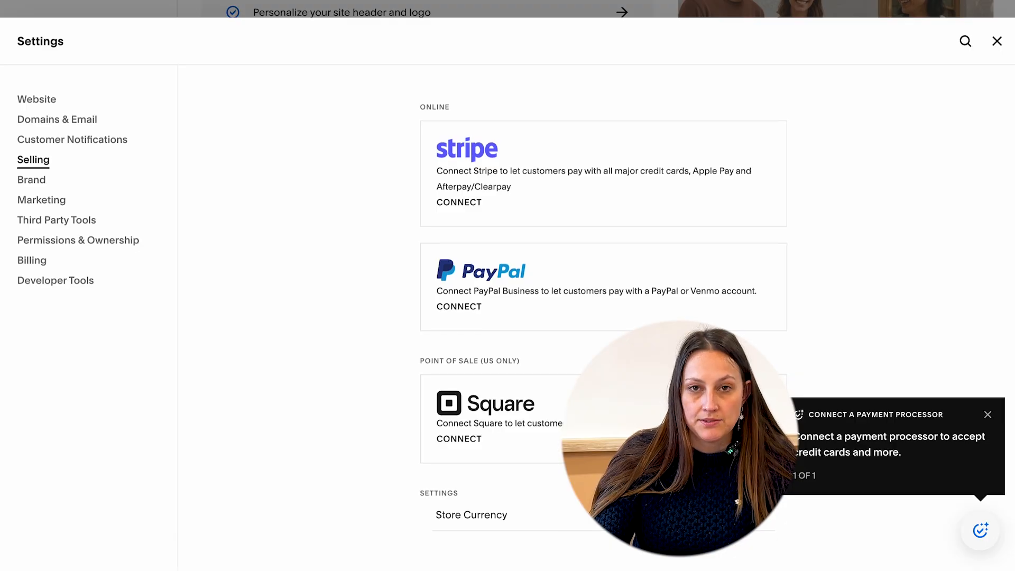
scroll(603, 315, up, 2)
key(Escape)
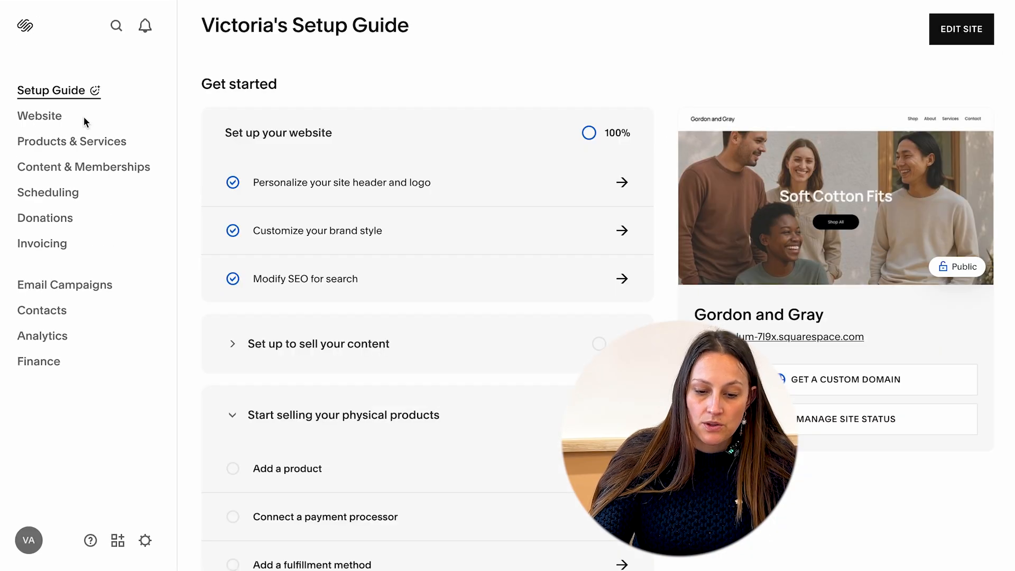
Open the Website section and preview the Home and Shop pages through the site navigation.
click(53, 117)
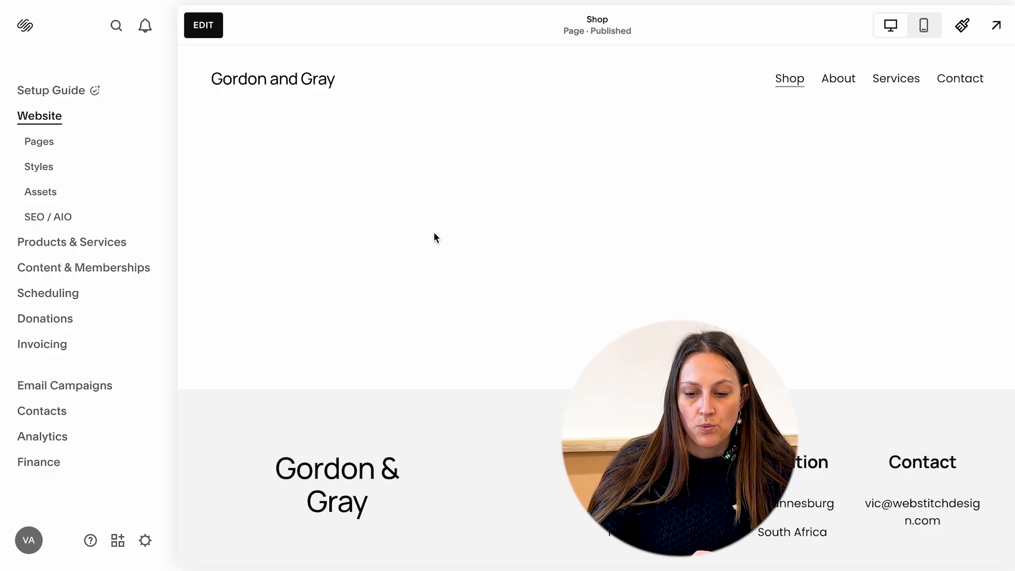
click(298, 83)
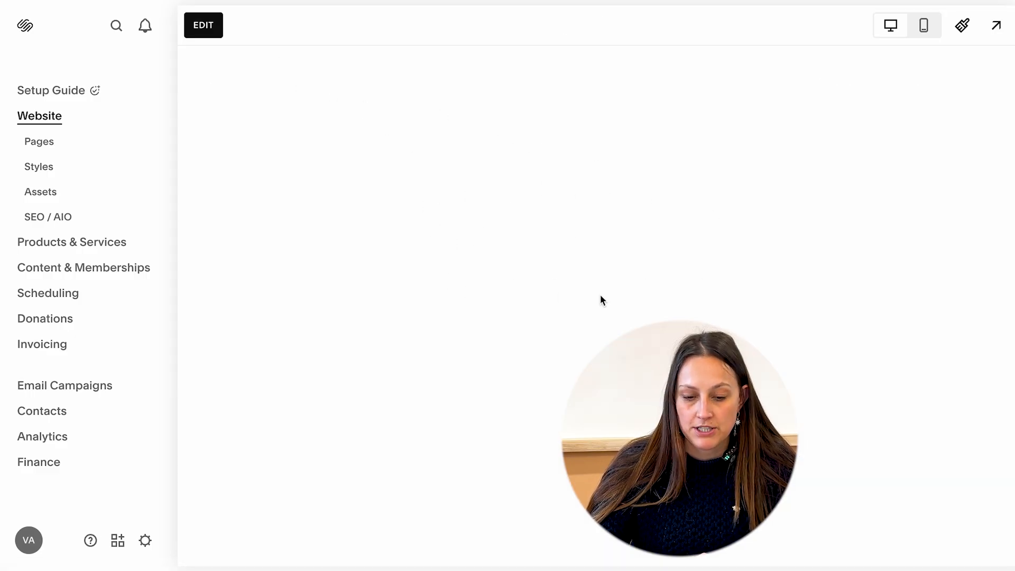
scroll(597, 350, down, 15)
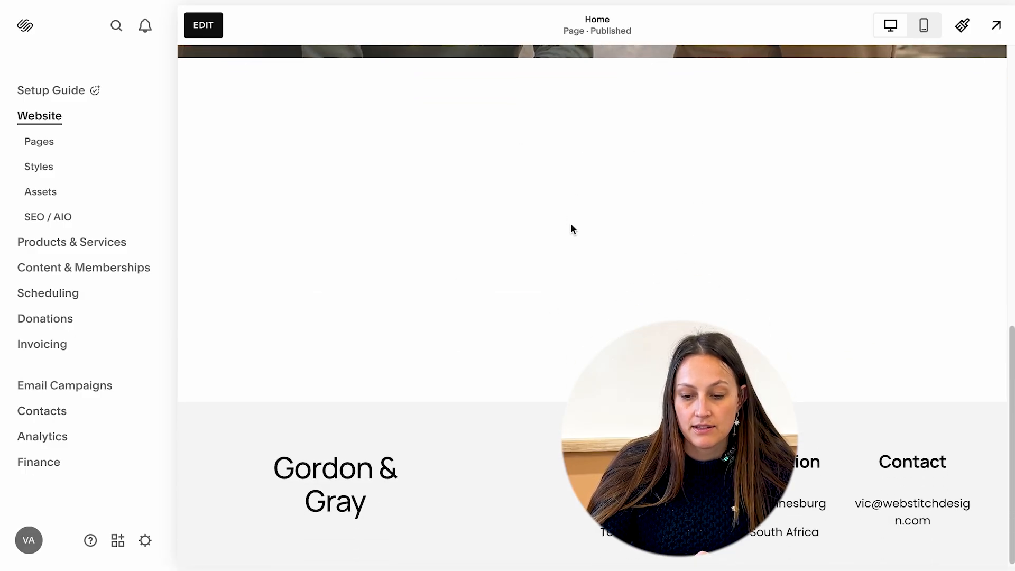
drag(1010, 368, 1010, 87)
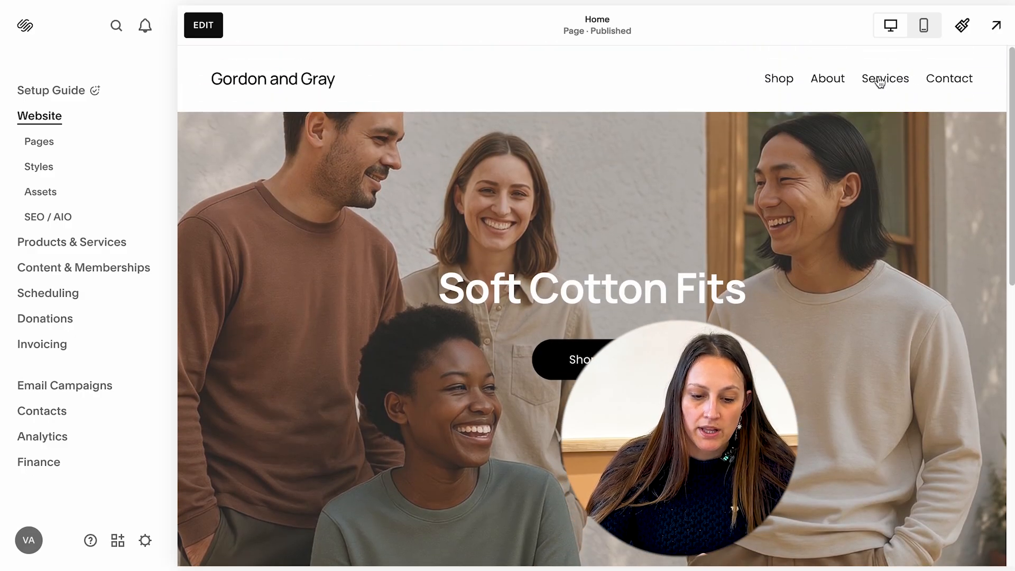
click(785, 82)
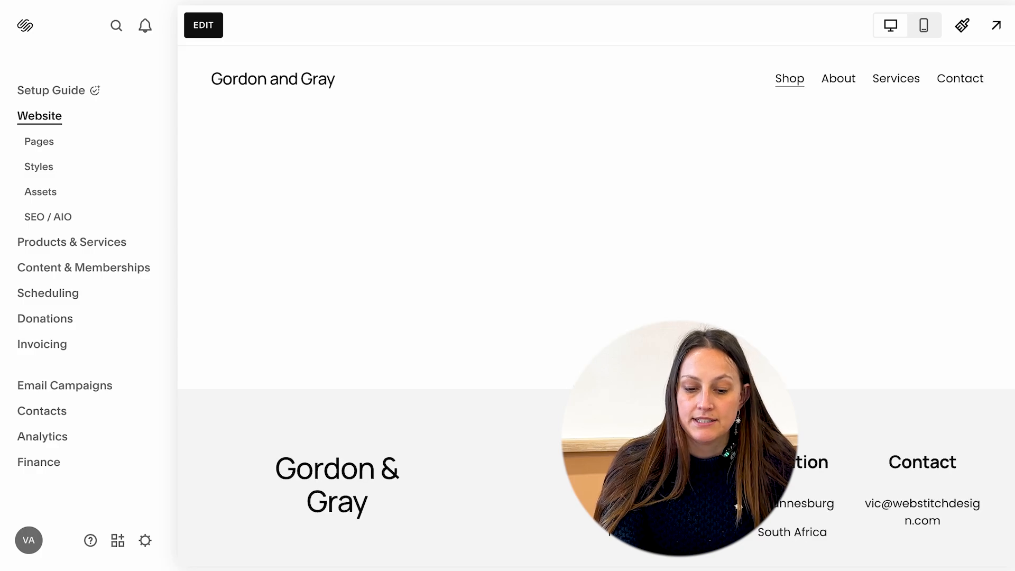
Browse the Marketing Tools in the Pages panel and view the Promotional Pop-Up settings.
click(52, 147)
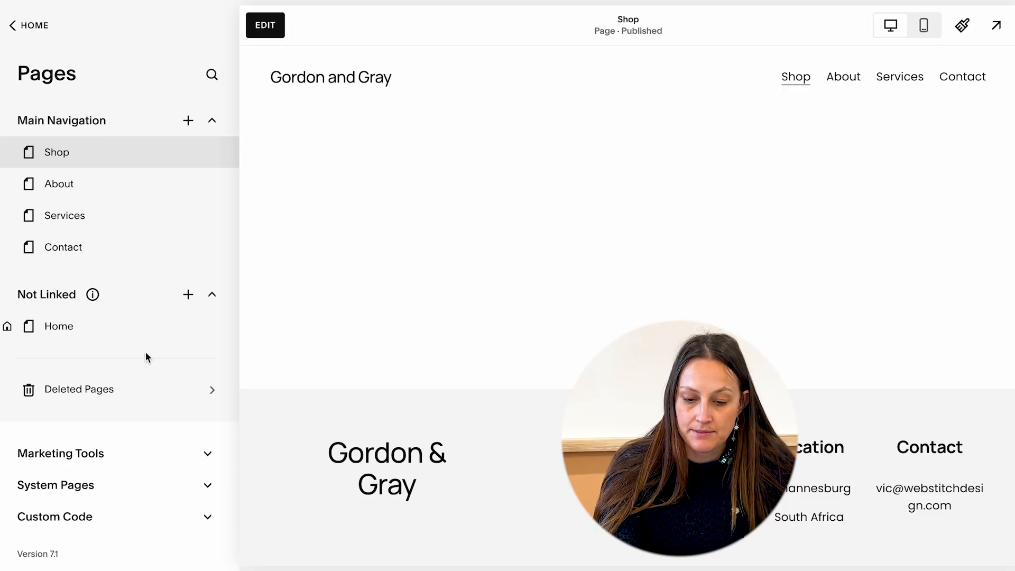
click(156, 458)
scroll(164, 459, down, 2)
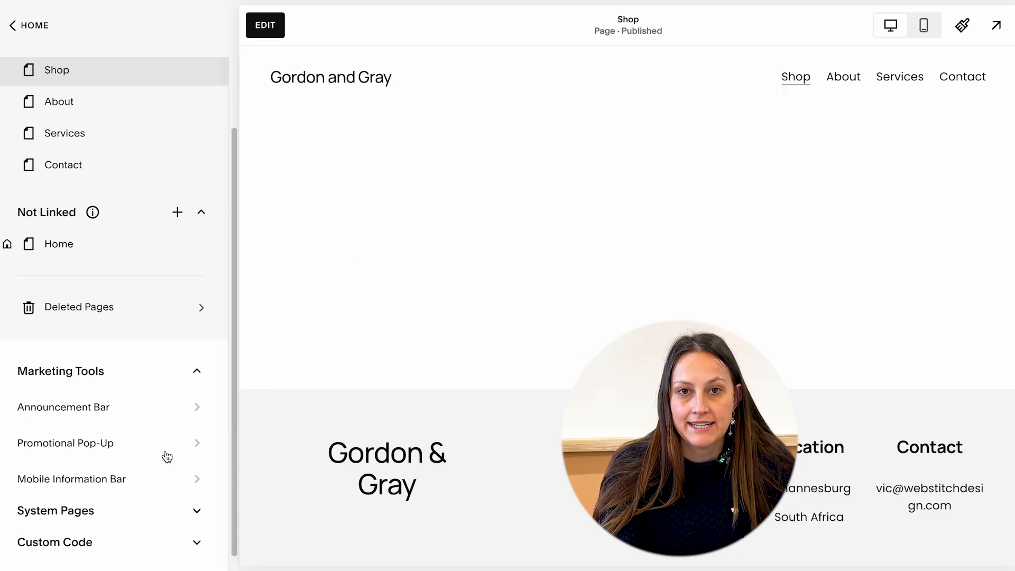
scroll(158, 434, down, 1)
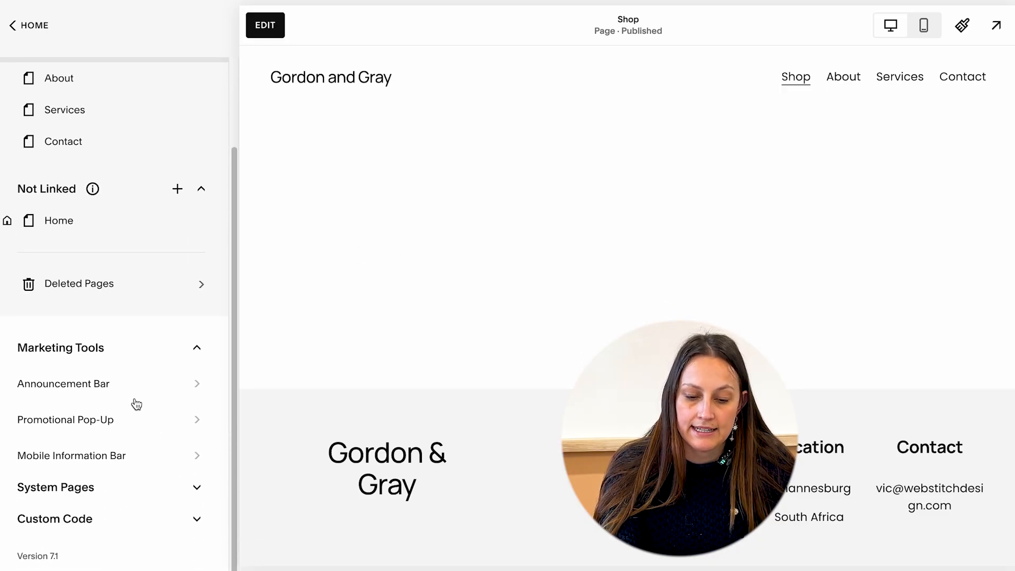
click(136, 421)
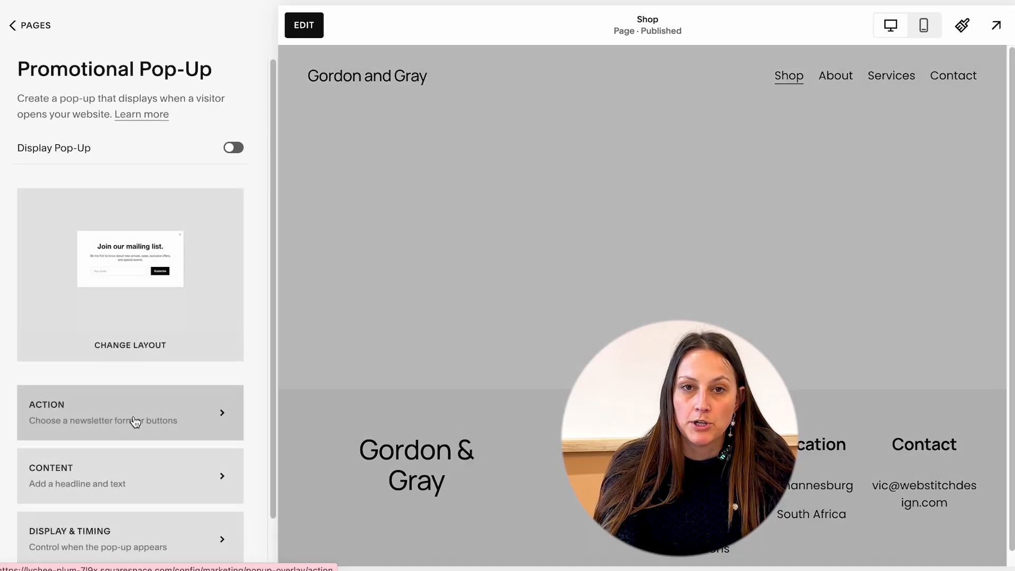
scroll(155, 421, down, 2)
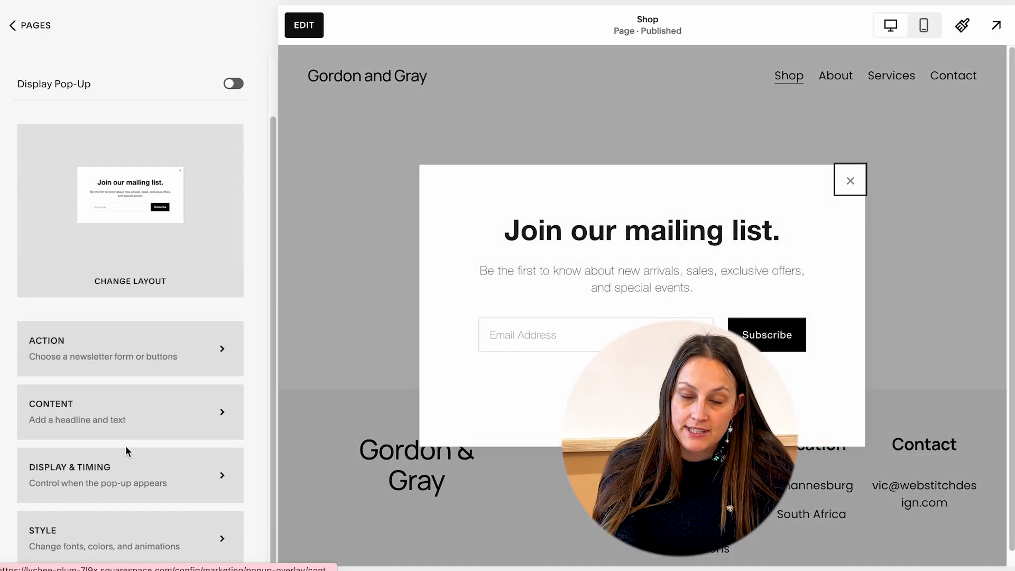
scroll(106, 264, up, 1)
click(12, 25)
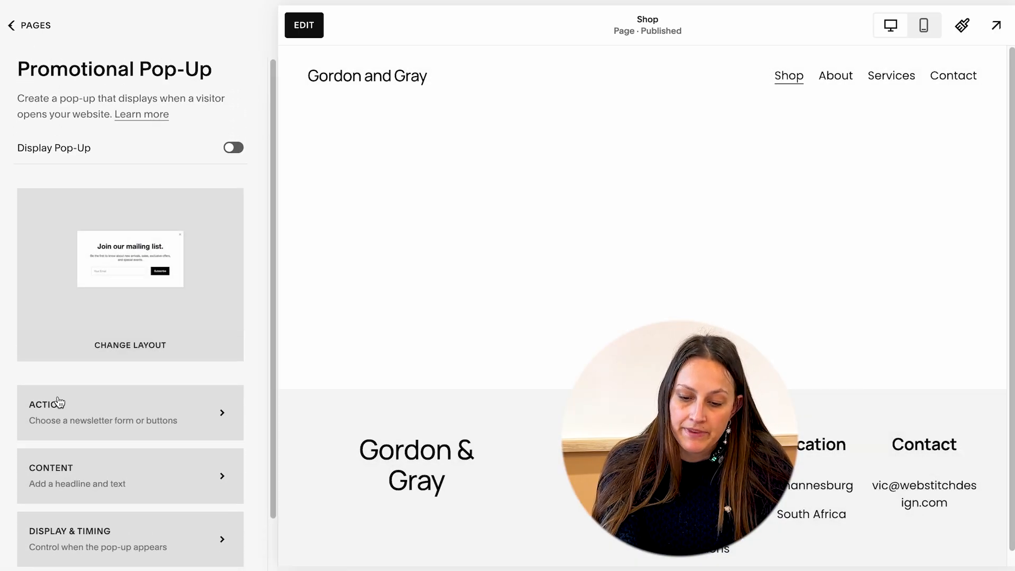
Inspect the 404 Error system page and the Code Injection settings, then return to the main dashboard.
click(92, 455)
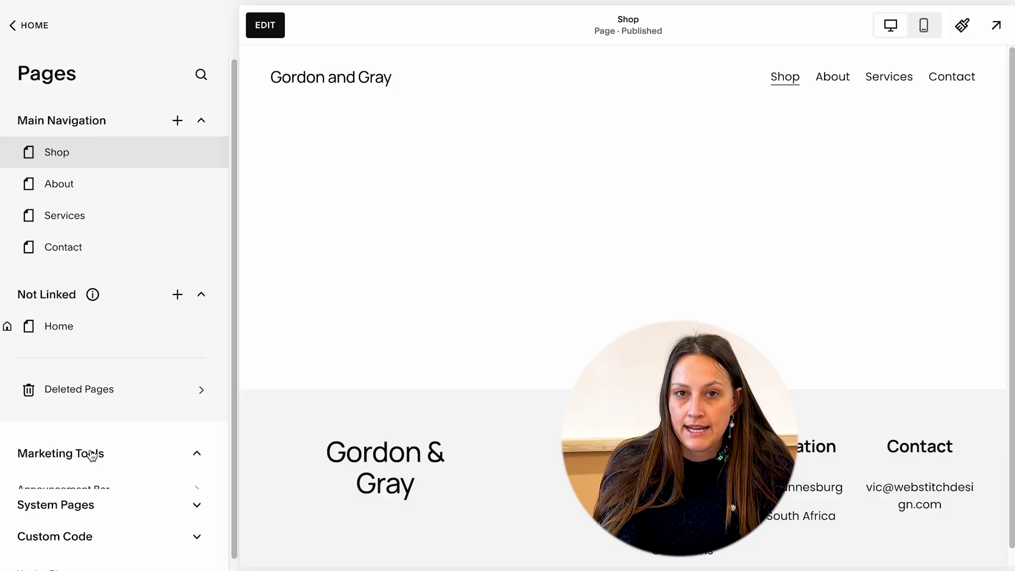
scroll(98, 455, down, 2)
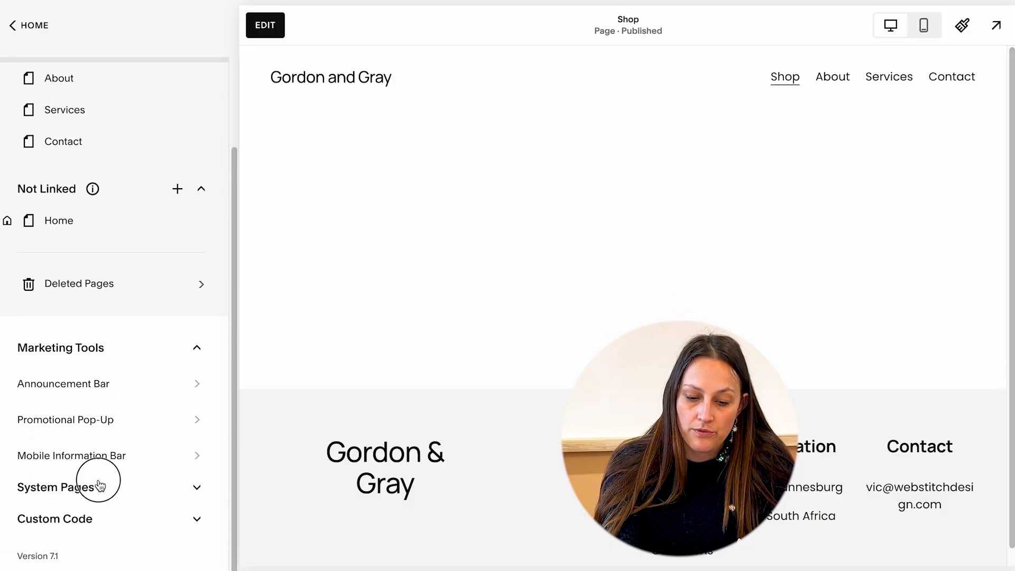
click(100, 486)
click(84, 420)
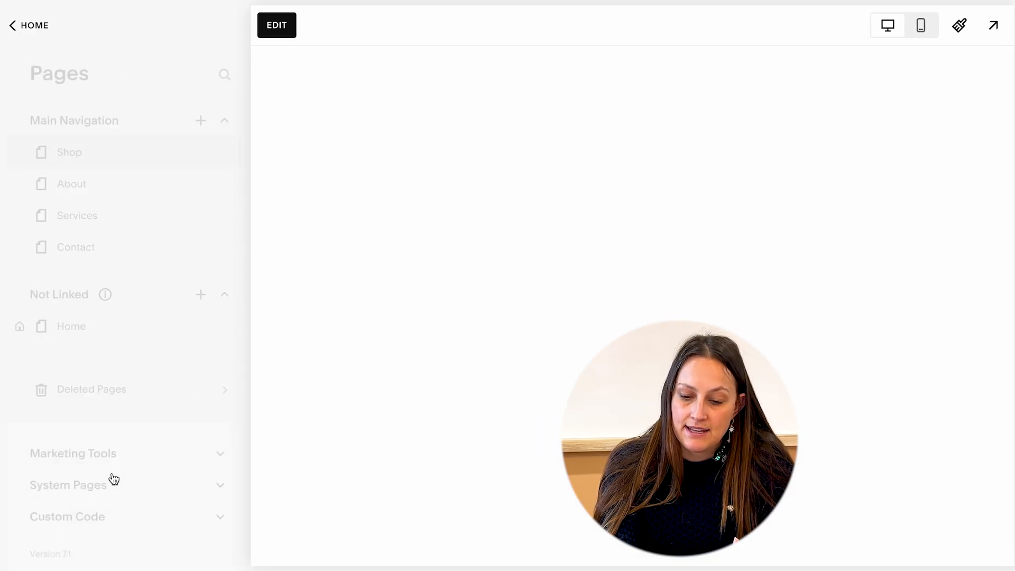
click(109, 515)
click(103, 524)
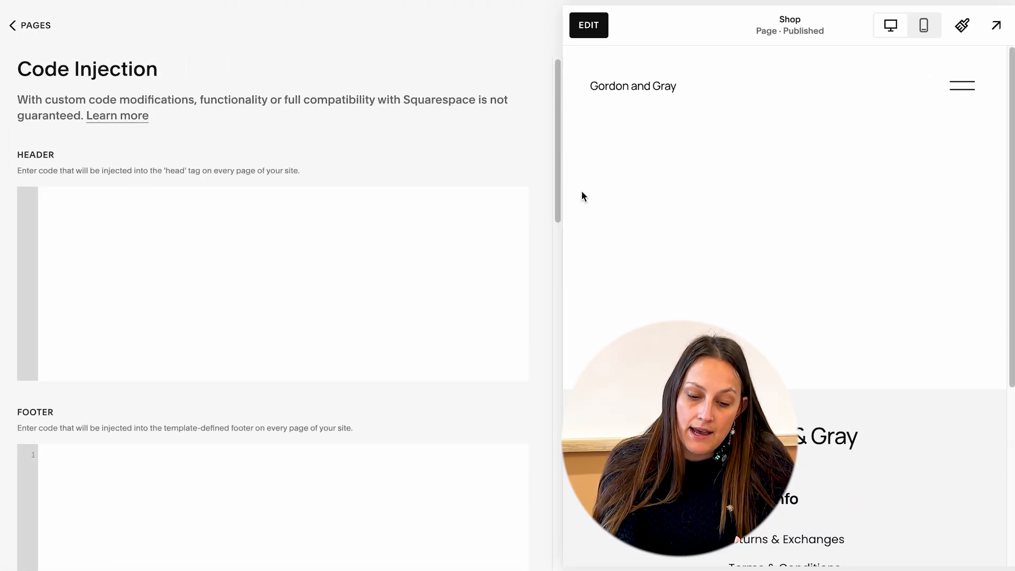
drag(557, 168, 586, 106)
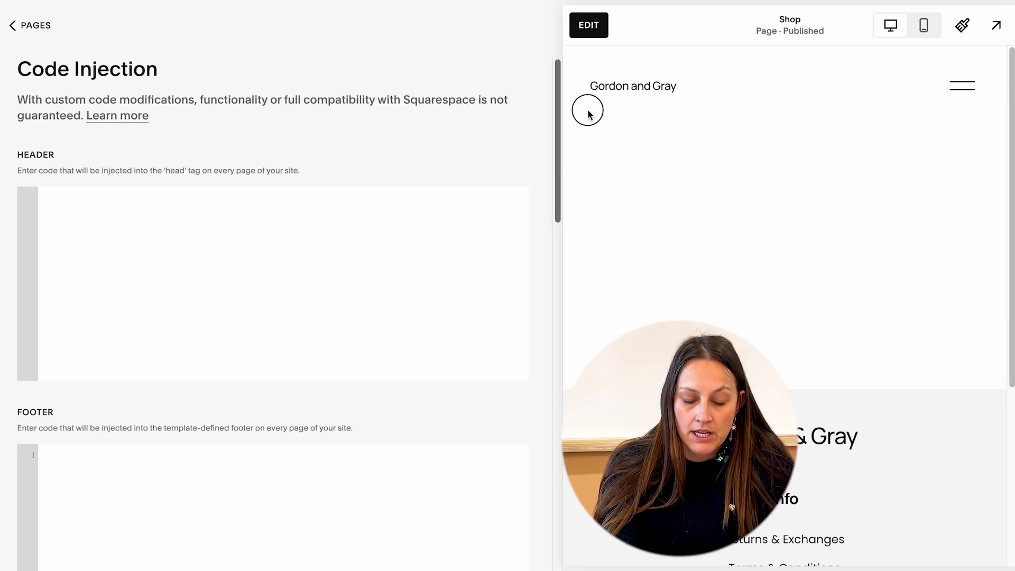
click(16, 28)
click(13, 26)
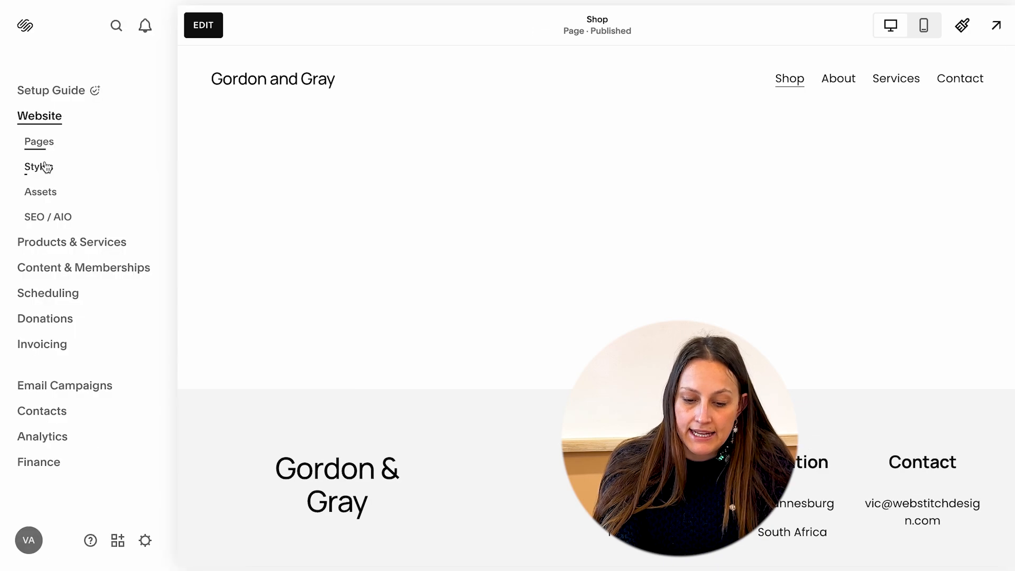
Review the Site Styles panel for themes, fonts, colors and buttons, then open the Asset Library.
click(45, 167)
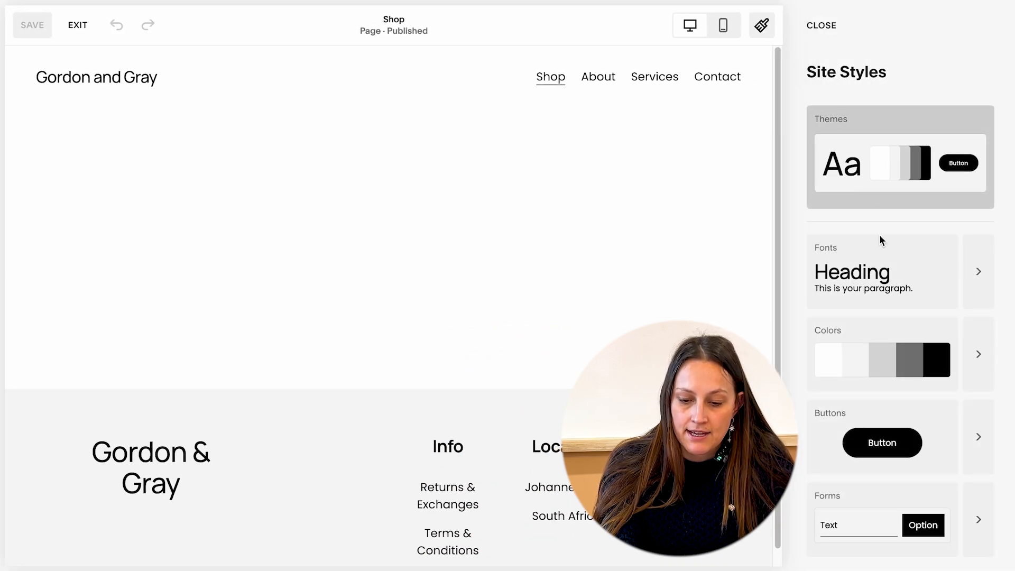
scroll(888, 290, down, 2)
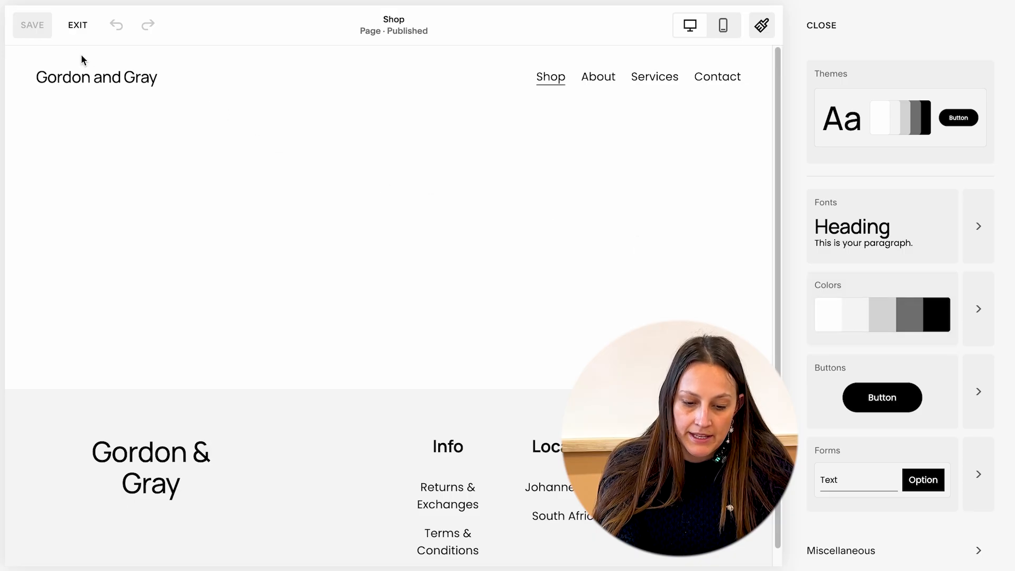
click(77, 26)
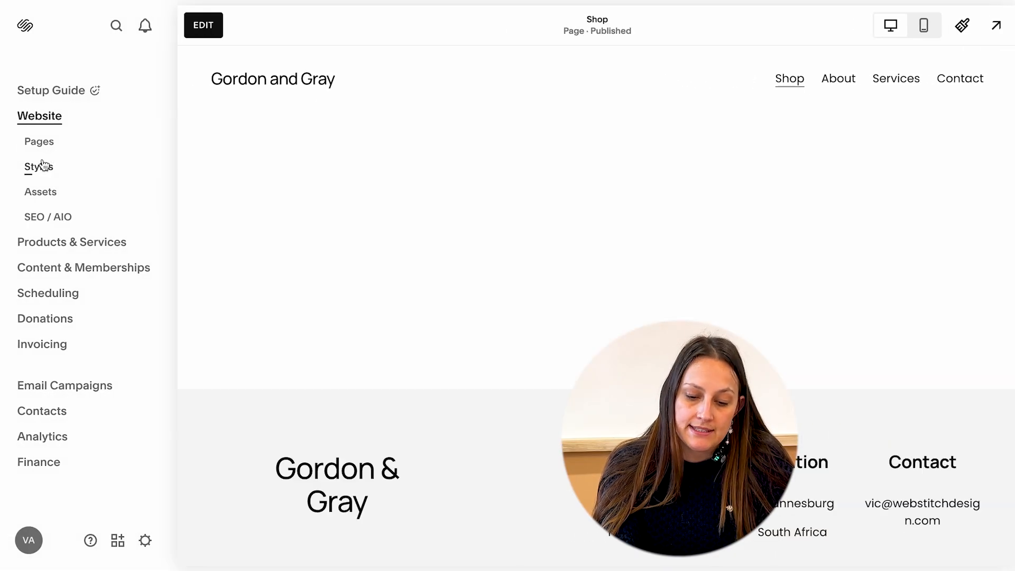
click(40, 191)
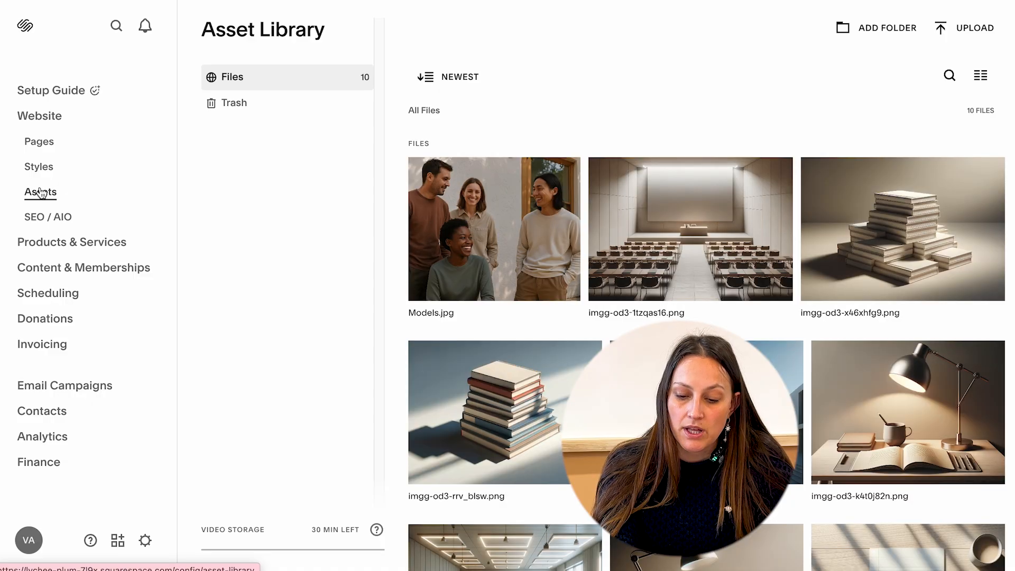
Scroll through the SEO / AIO overview page with its score, traffic chart and optimization tools.
click(38, 218)
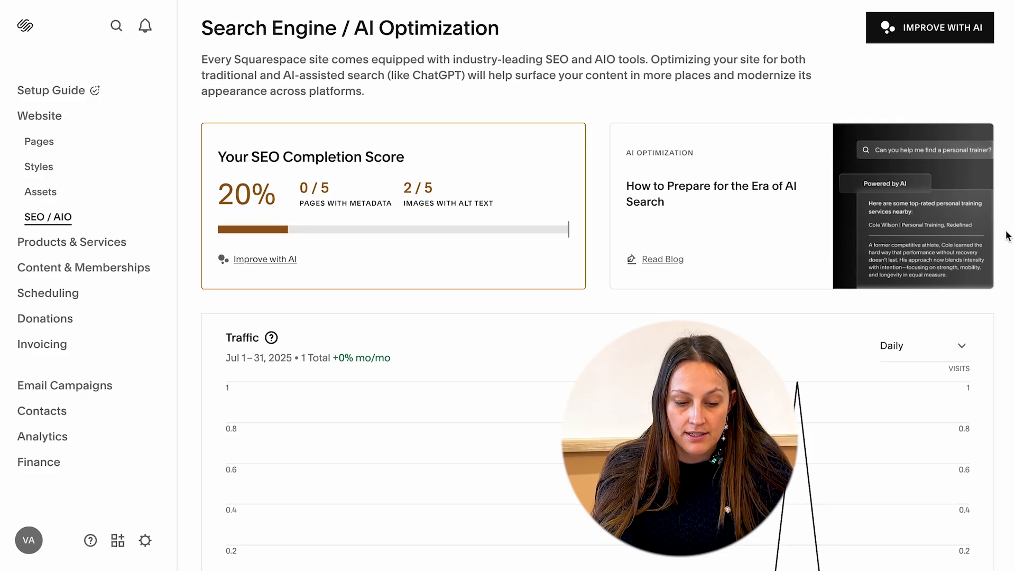
scroll(1004, 222, down, 4)
scroll(686, 292, down, 5)
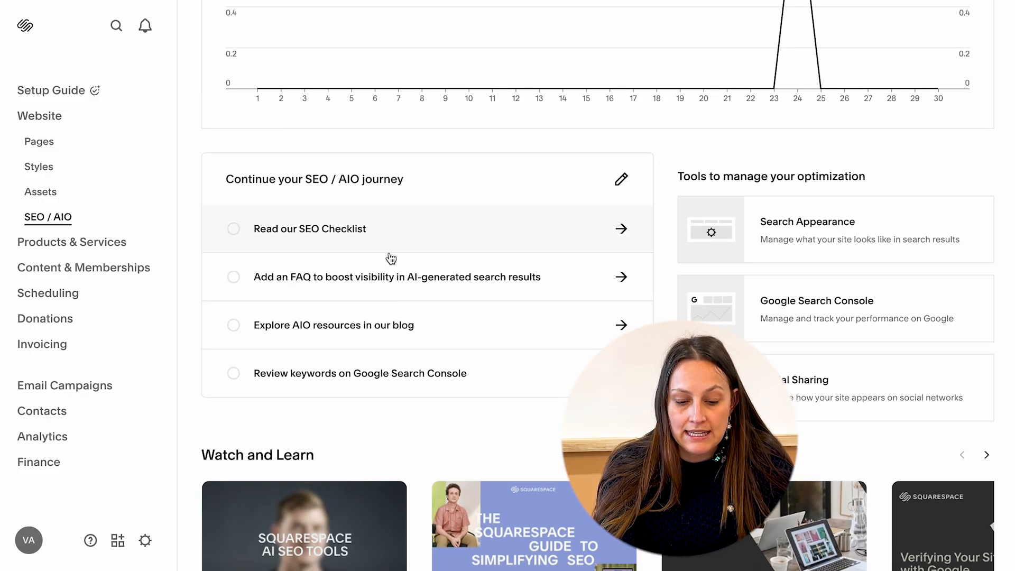
scroll(403, 392, down, 4)
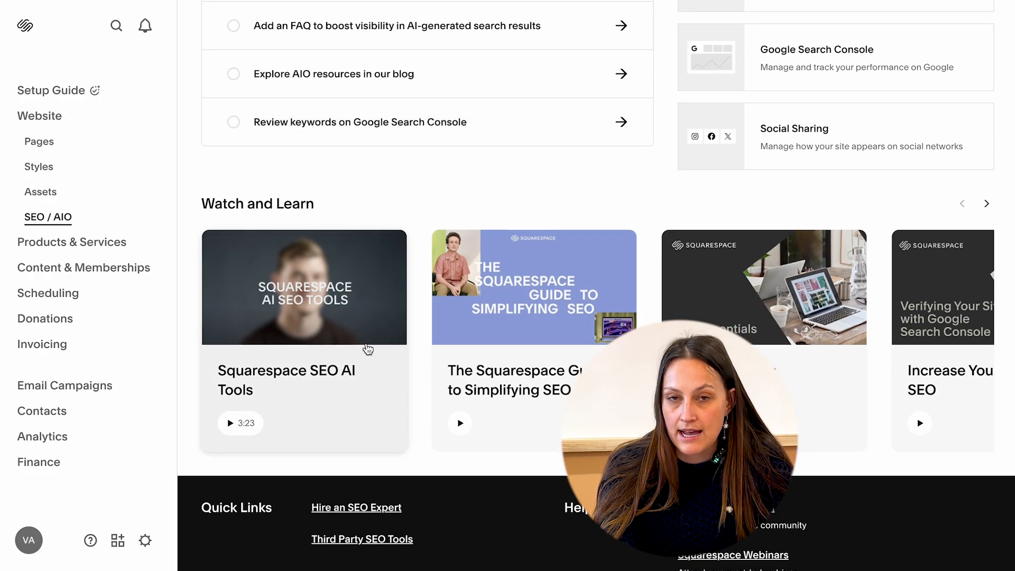
scroll(475, 339, down, 1)
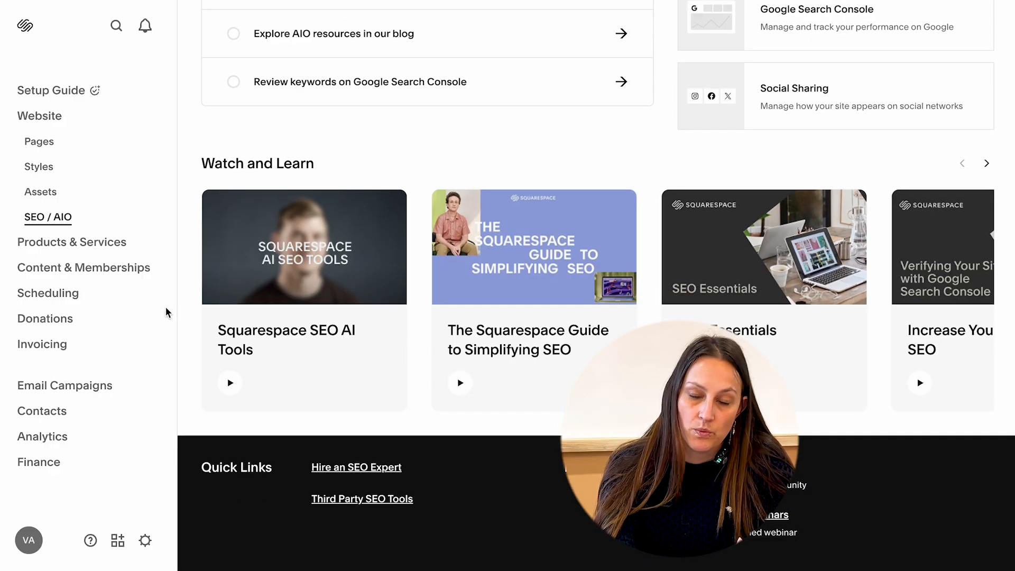
Open Products & Services, browse the product type options, and open the Products list.
click(108, 251)
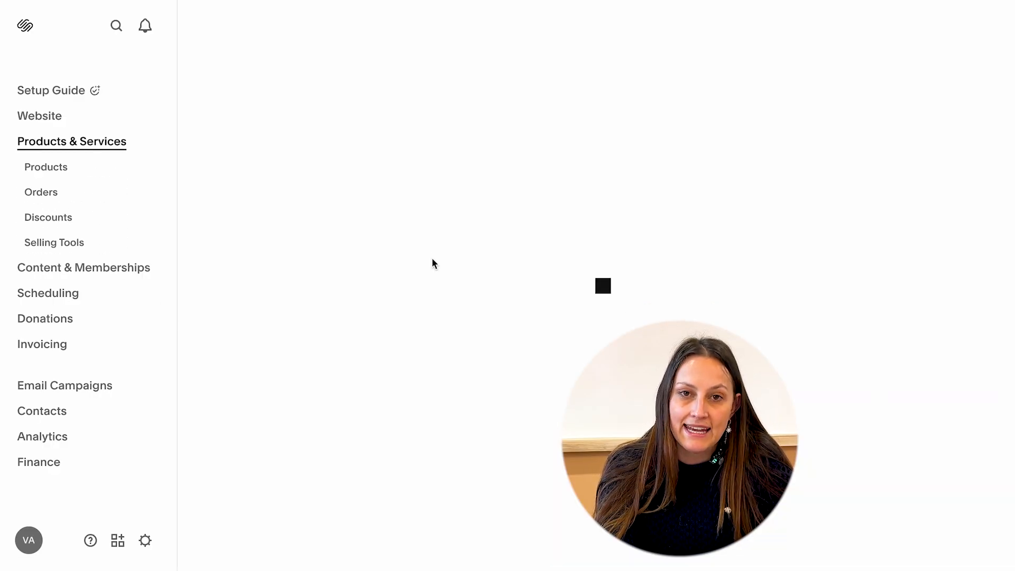
scroll(439, 259, down, 10)
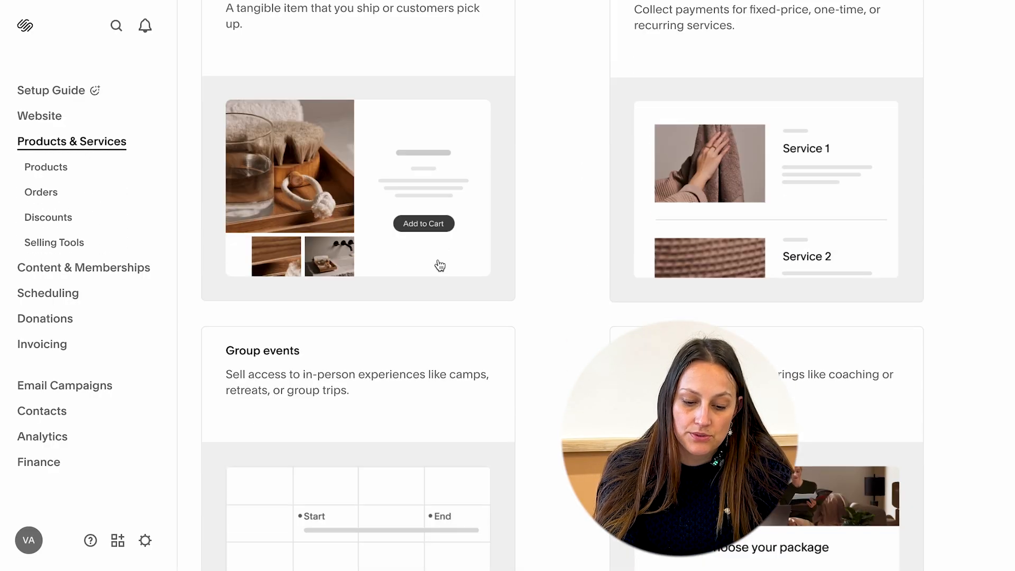
scroll(439, 267, down, 15)
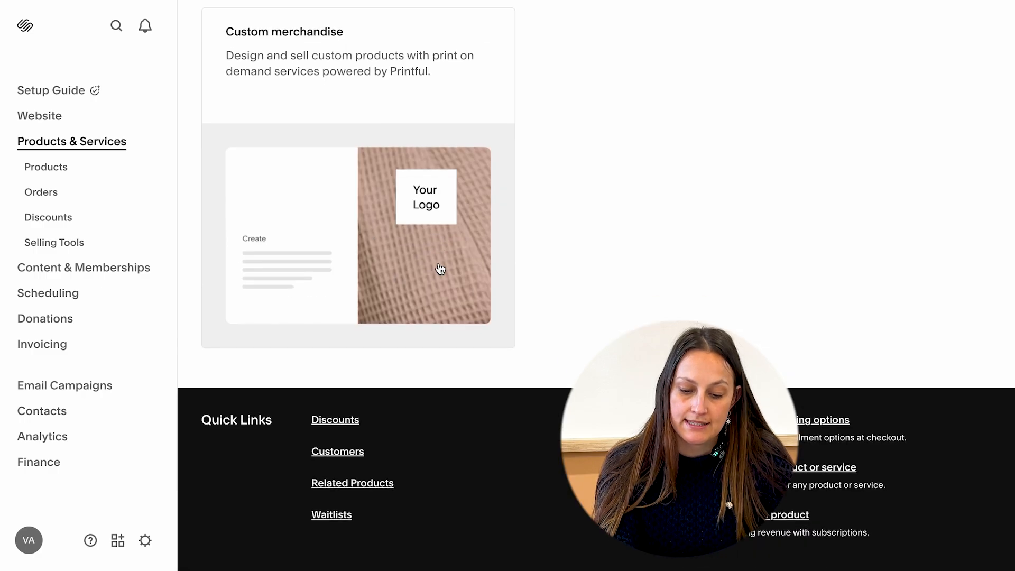
click(63, 172)
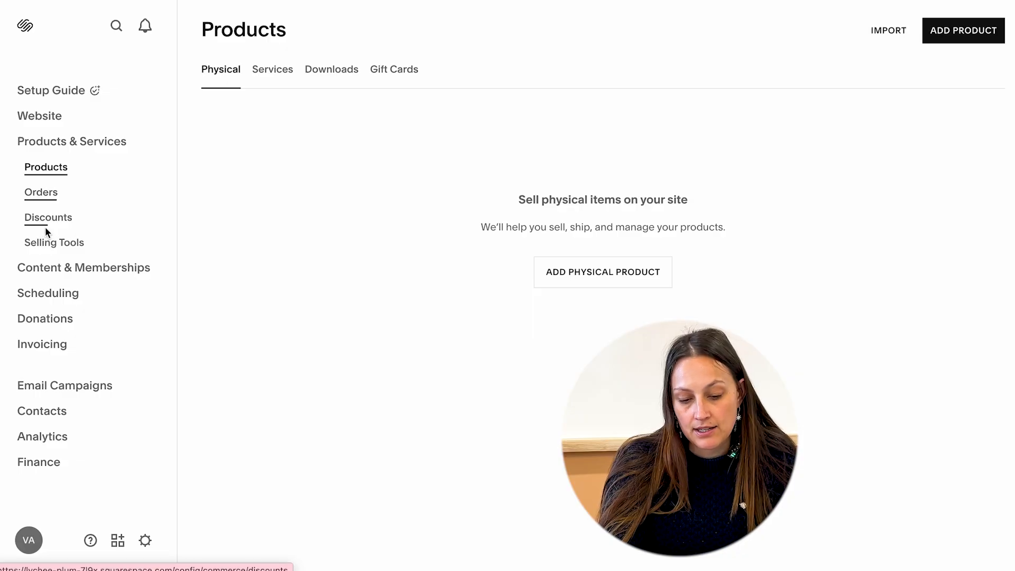
Open Selling Tools and scroll through its selling, storefront and sales-tracking options.
click(48, 241)
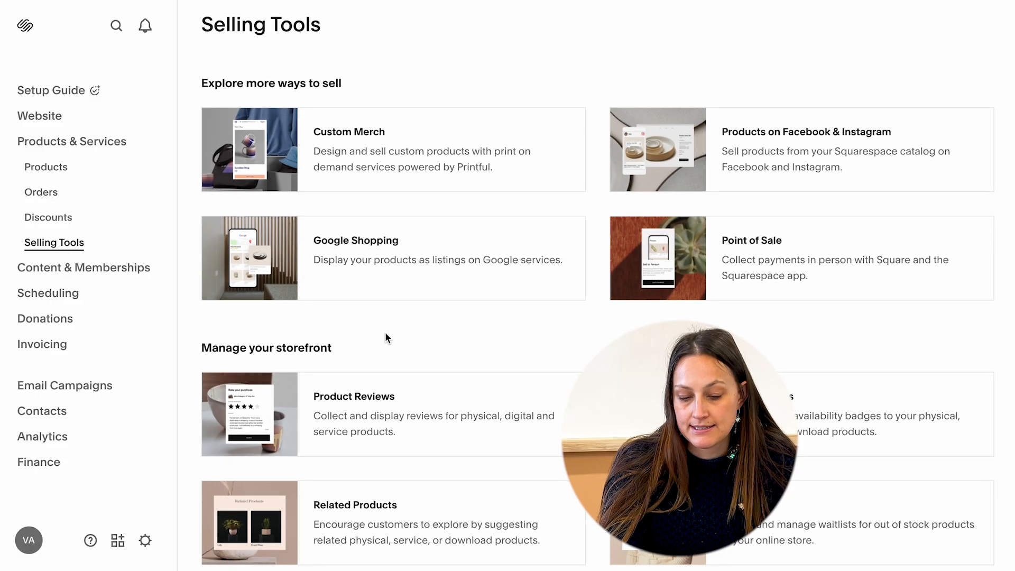
scroll(385, 333, down, 5)
scroll(386, 336, down, 4)
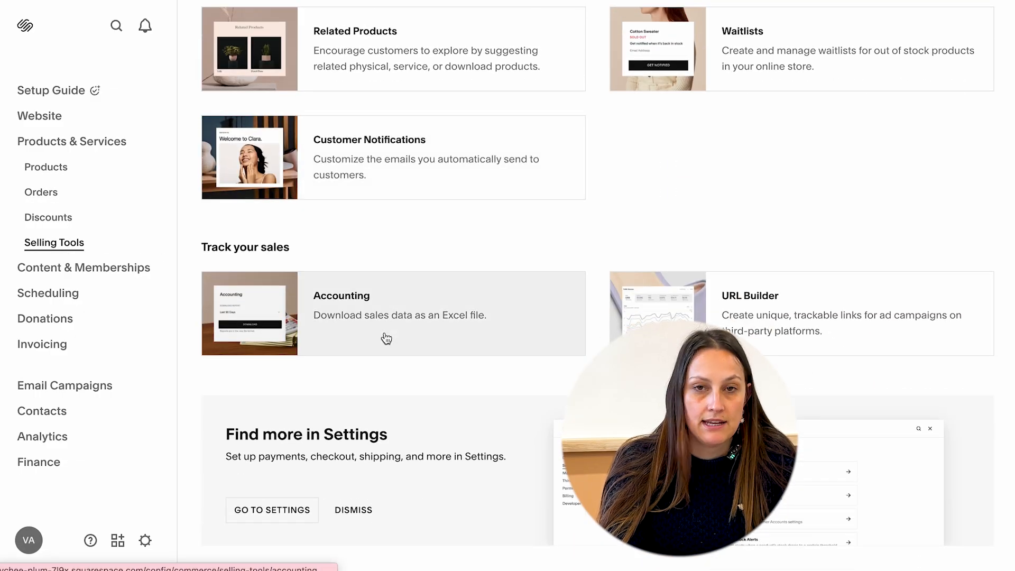
Open Content & Memberships, then Donations, and scroll through the giving page templates.
click(100, 268)
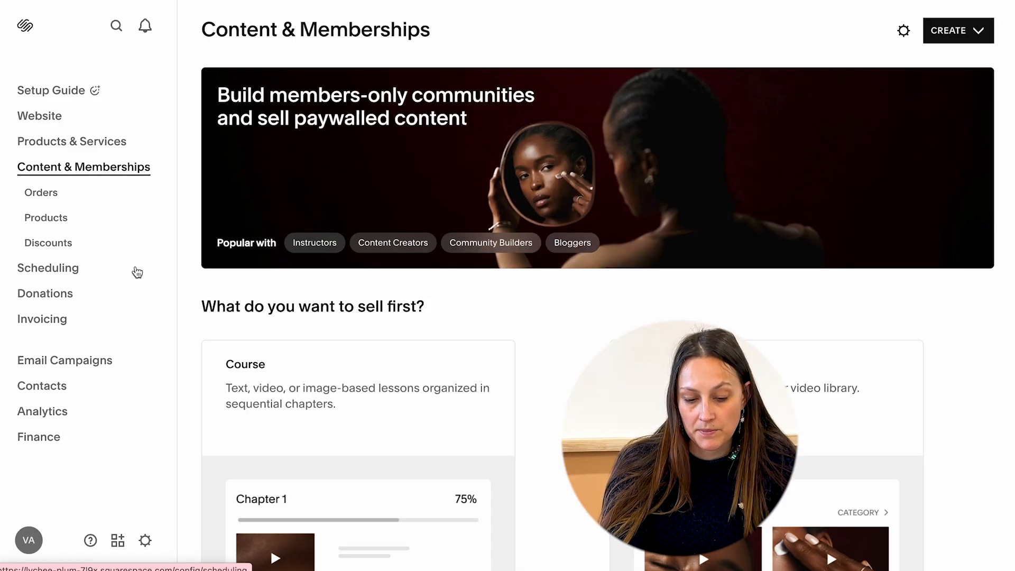
scroll(390, 312, down, 2)
click(46, 294)
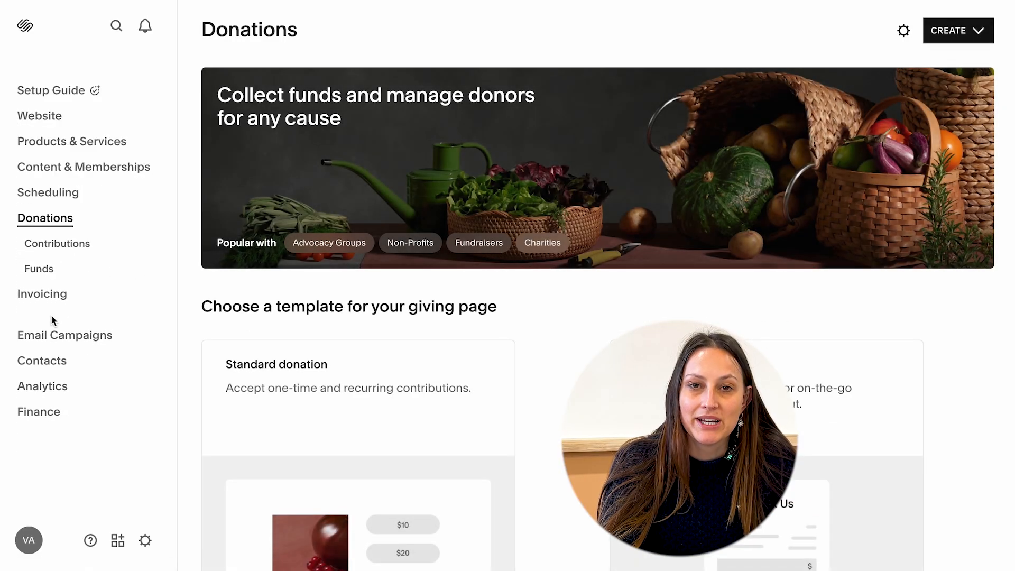
scroll(251, 357, down, 9)
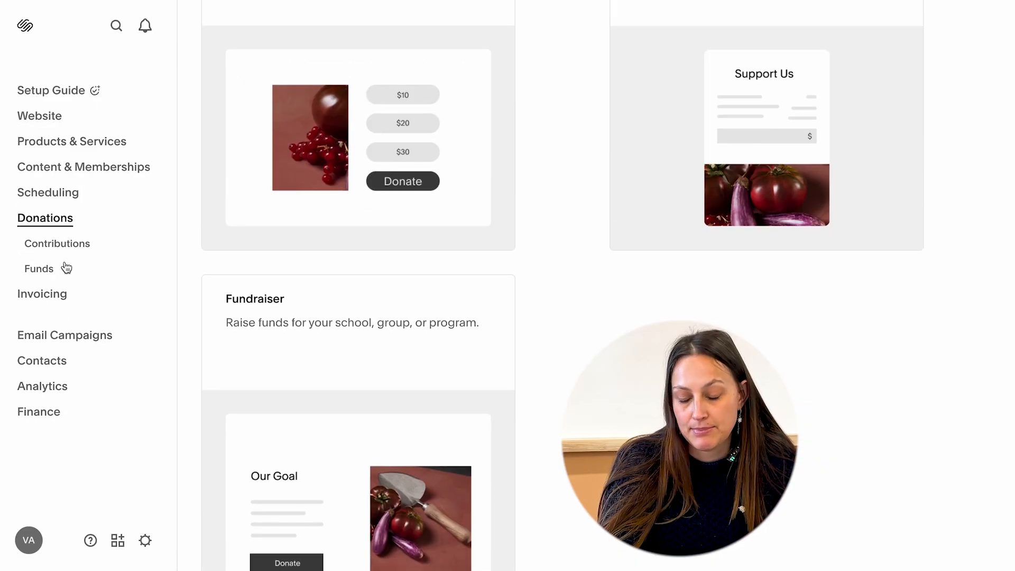
Open the Invoicing overview and scroll through its revenue figures, setup checklist and activity list.
click(39, 294)
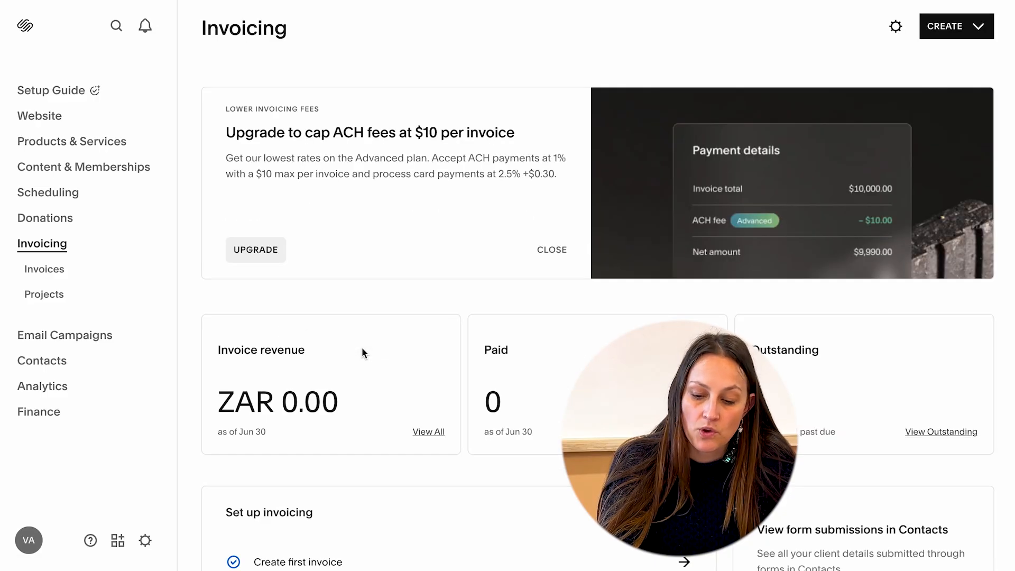
scroll(361, 347, down, 5)
scroll(362, 349, down, 3)
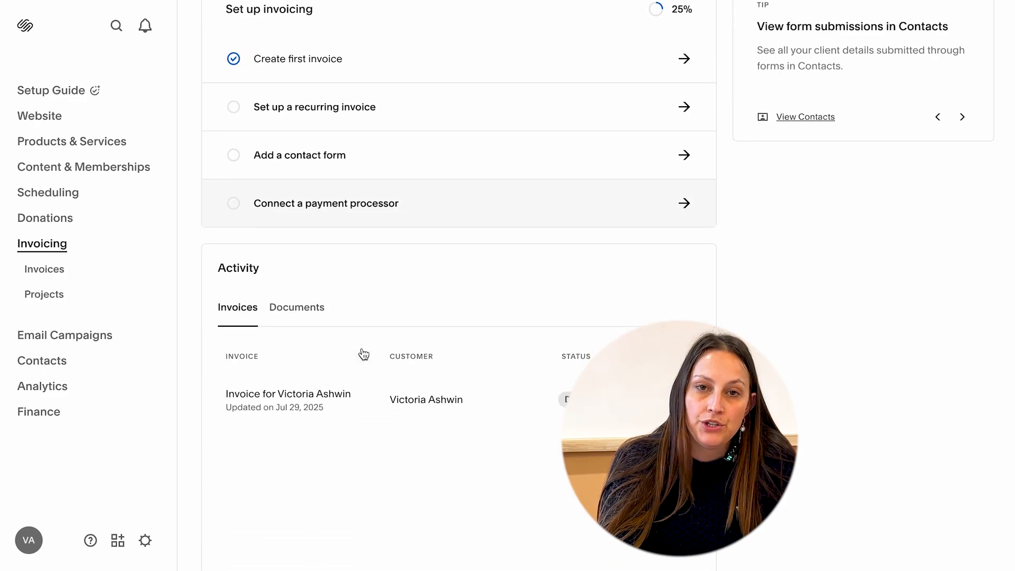
Open Email Campaigns and scroll through the email type and automation templates.
click(65, 337)
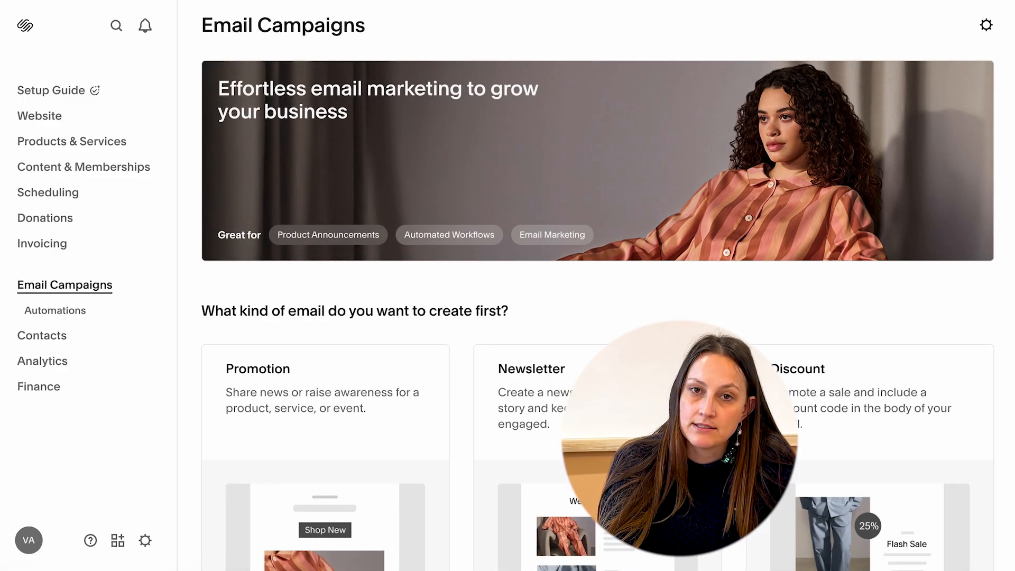
scroll(452, 347, down, 3)
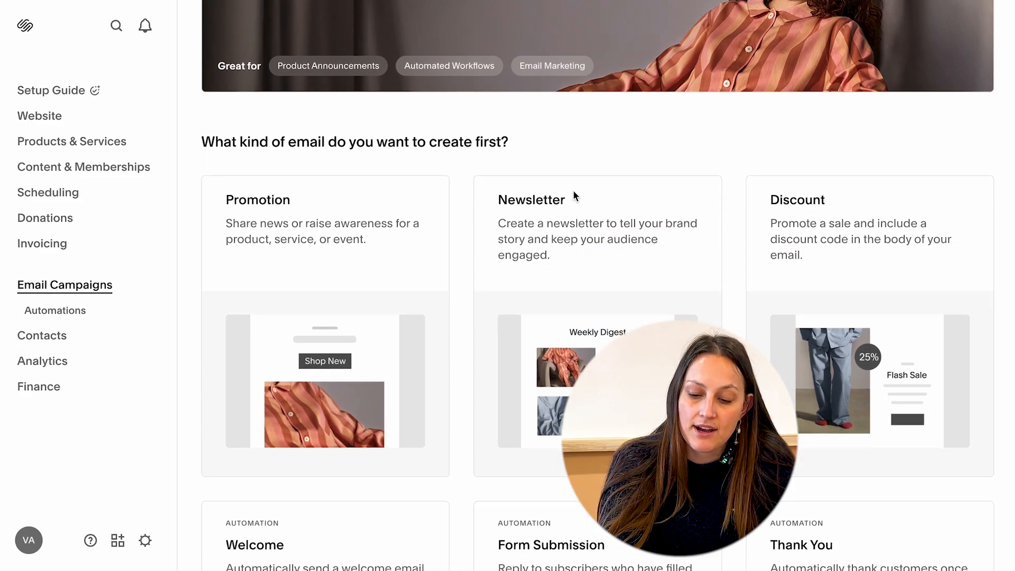
scroll(585, 315, down, 6)
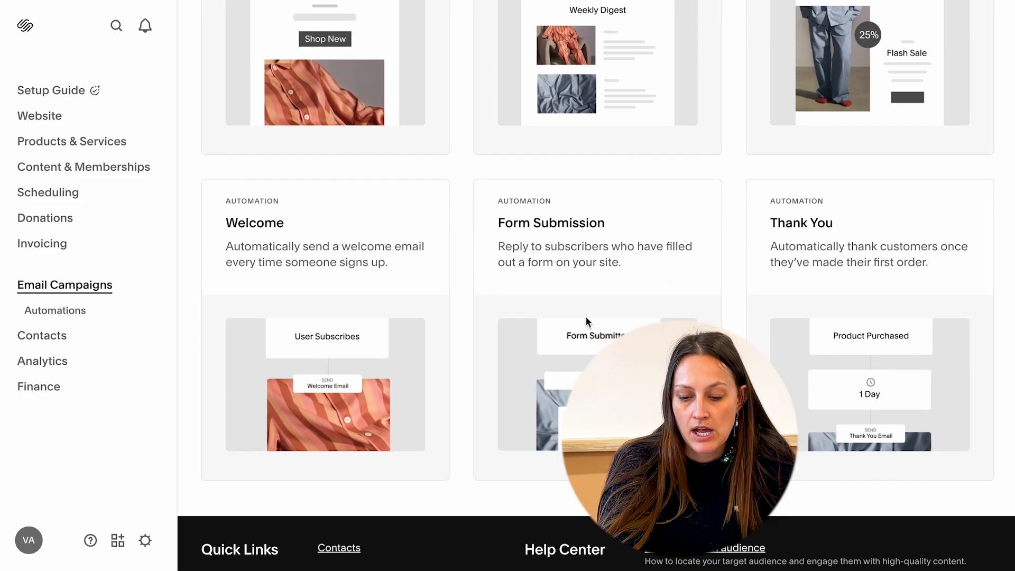
scroll(586, 316, down, 1)
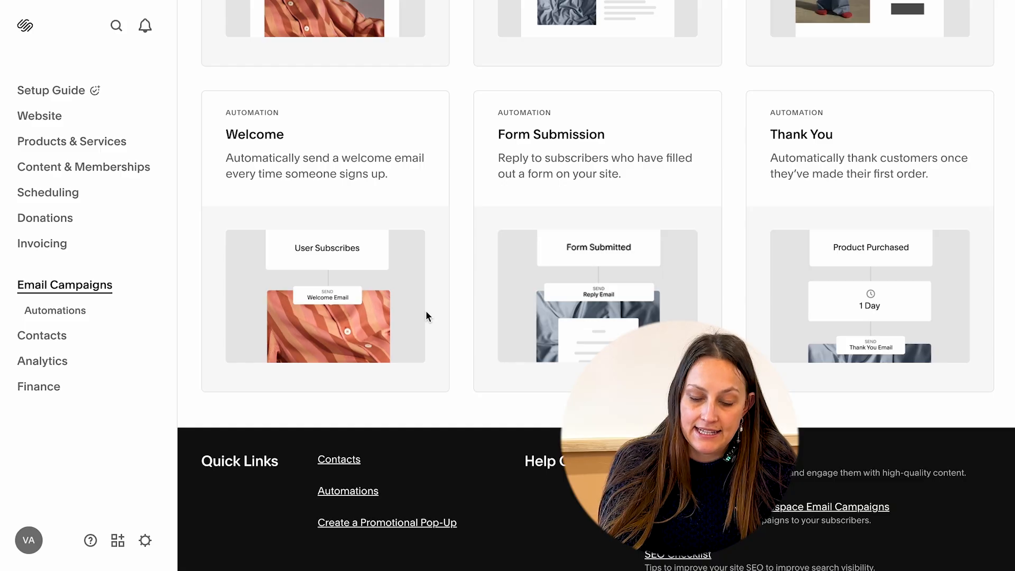
scroll(426, 310, up, 11)
View the Contacts overview, then open the Analytics Traffic report and scroll its visits chart.
click(42, 335)
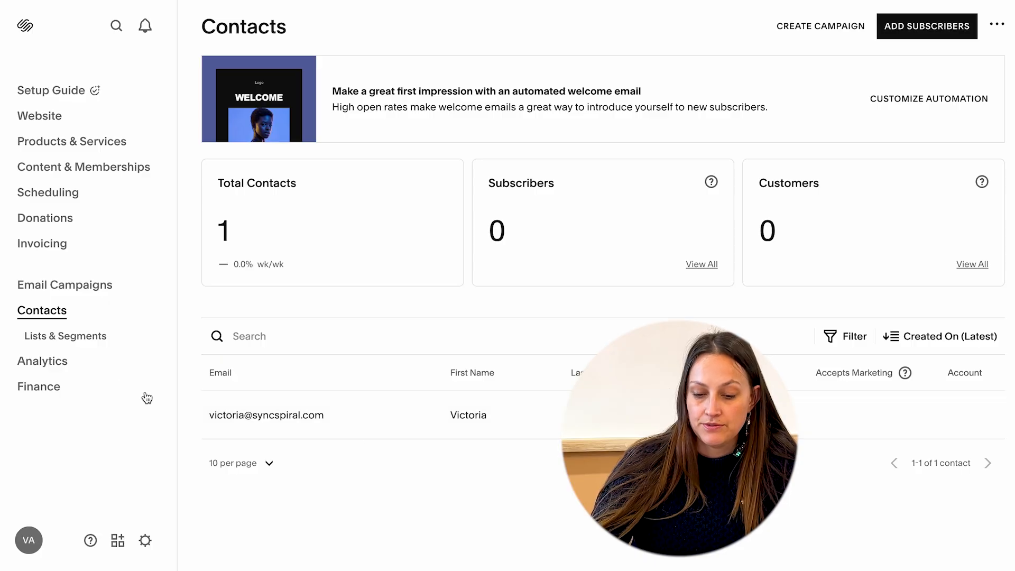
click(78, 369)
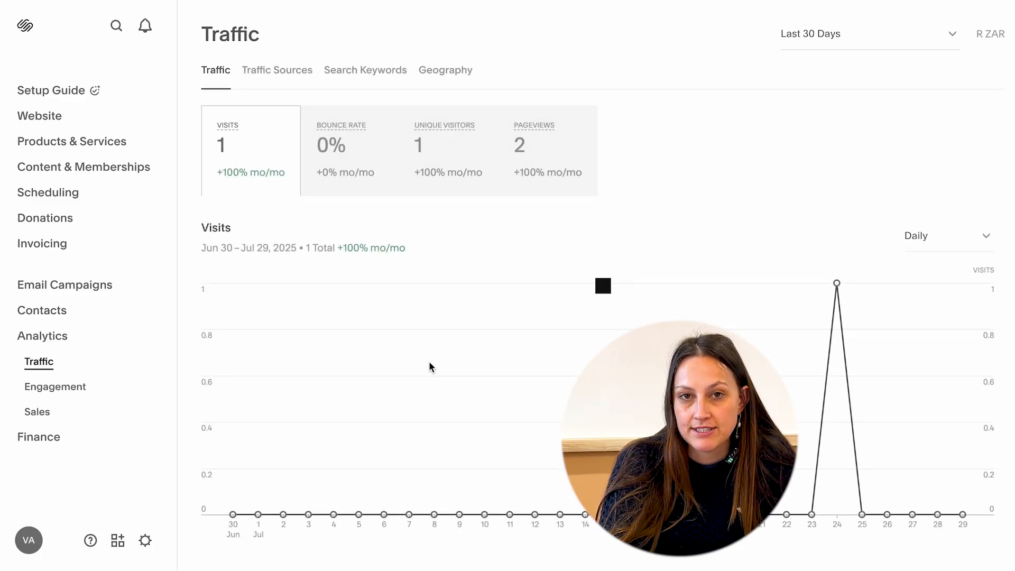
scroll(429, 365, down, 1)
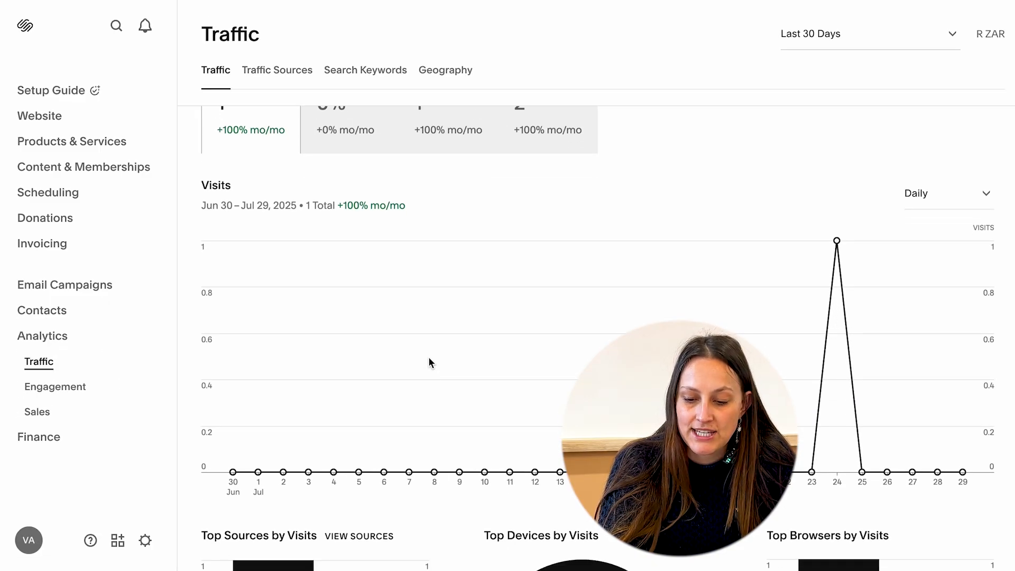
Switch through the Traffic Sources, Search Keywords and Geography views of the traffic analytics.
click(279, 76)
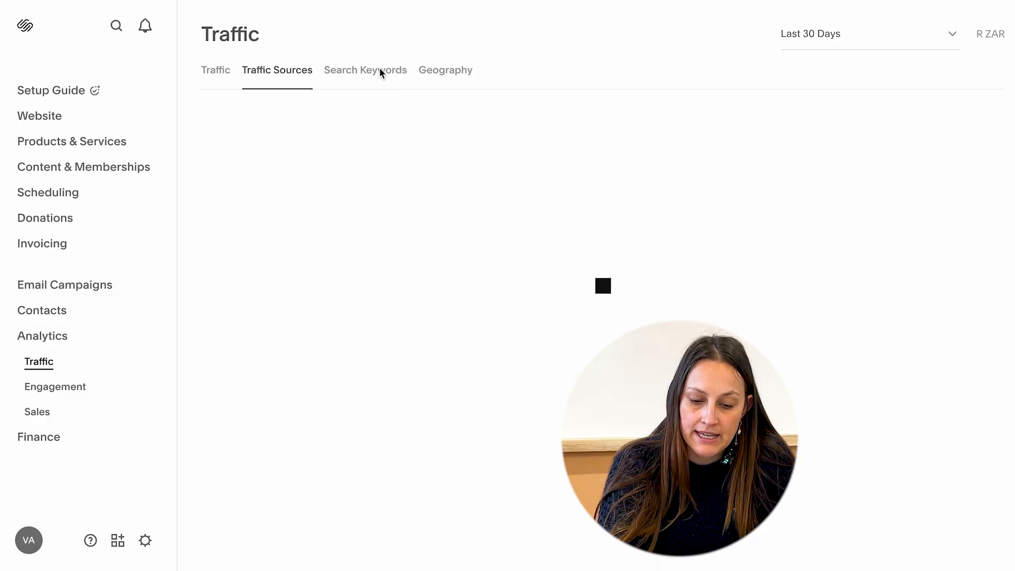
click(381, 72)
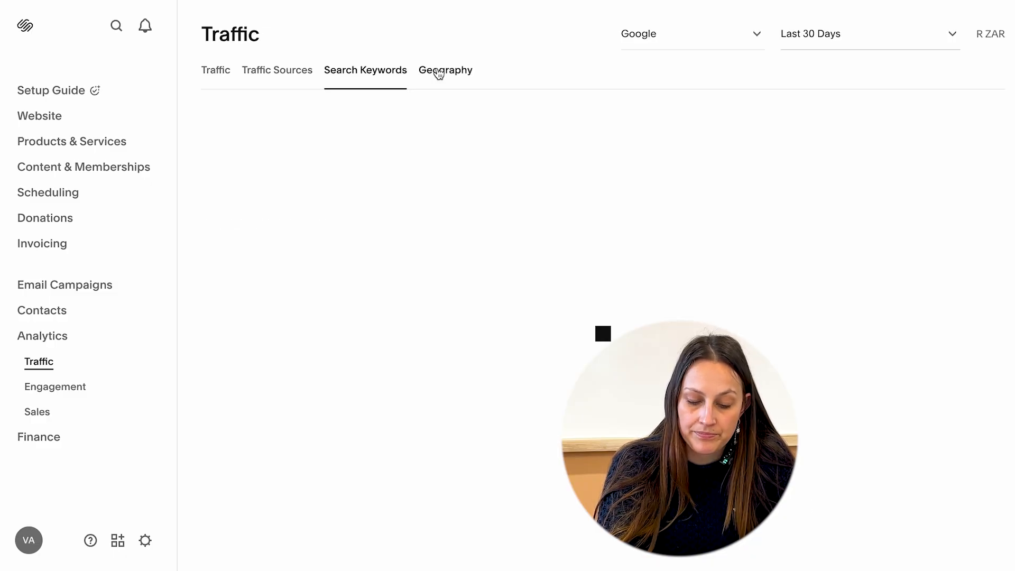
click(438, 73)
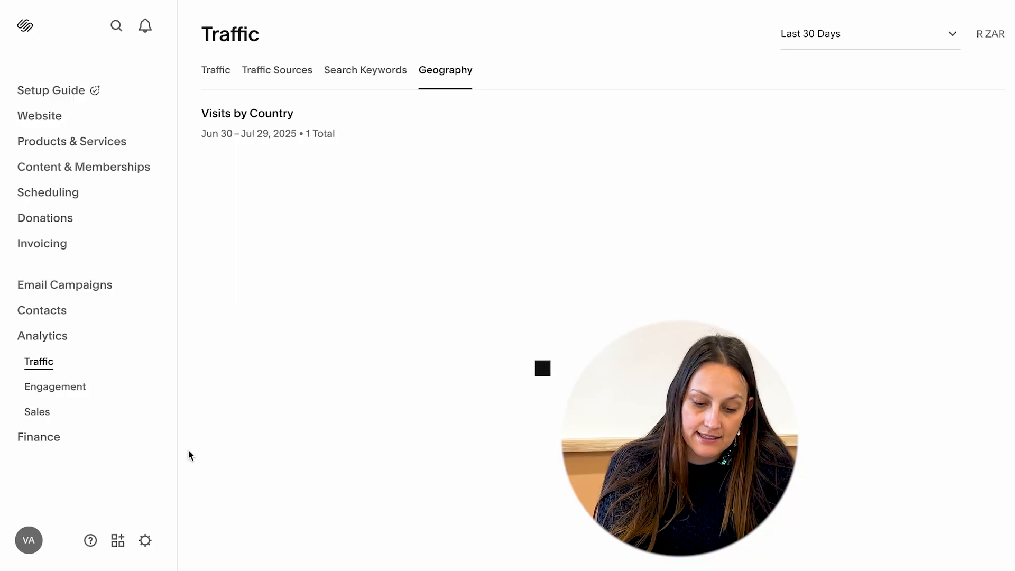
Open the site Settings and scroll through the Website settings list.
click(144, 540)
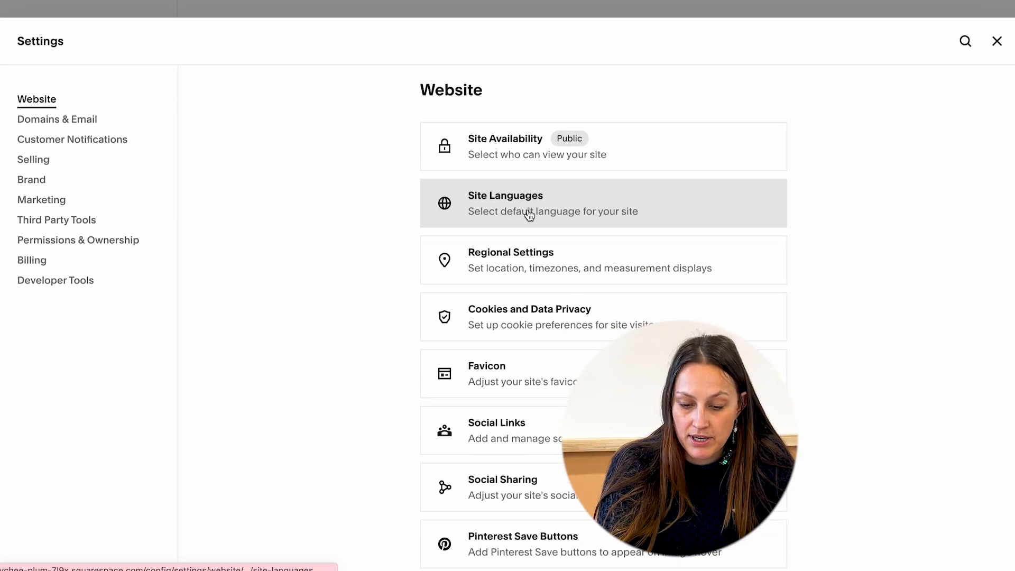
scroll(537, 246, down, 5)
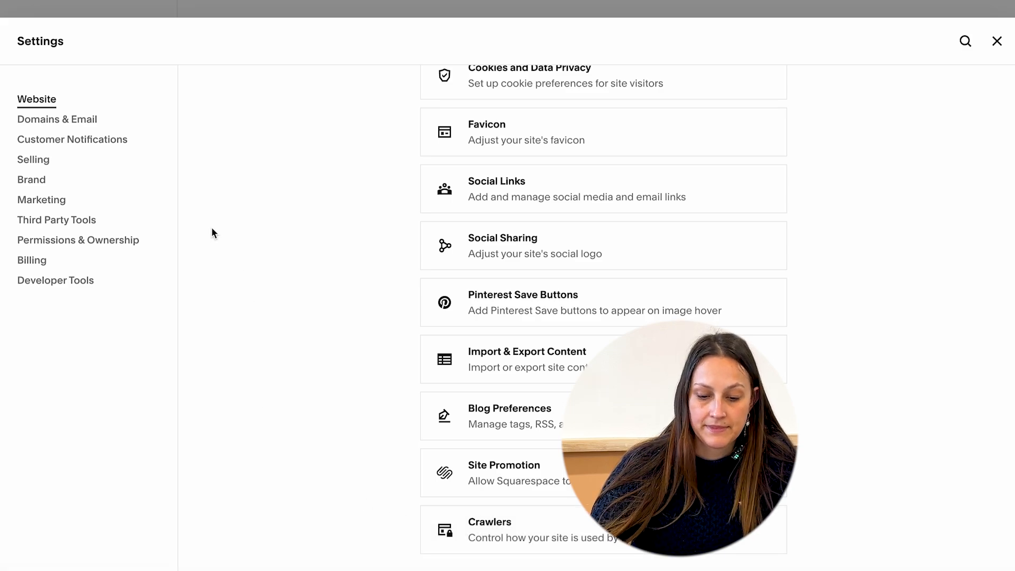
Open Customer Notifications settings to view the Global Email Styles, then return to the main Settings list.
click(84, 140)
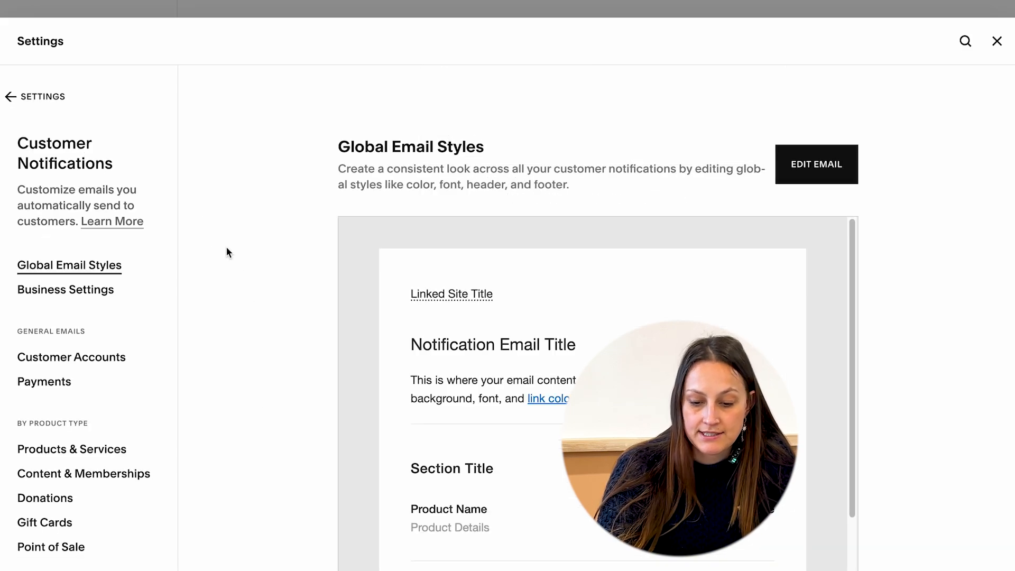
scroll(277, 331, down, 1)
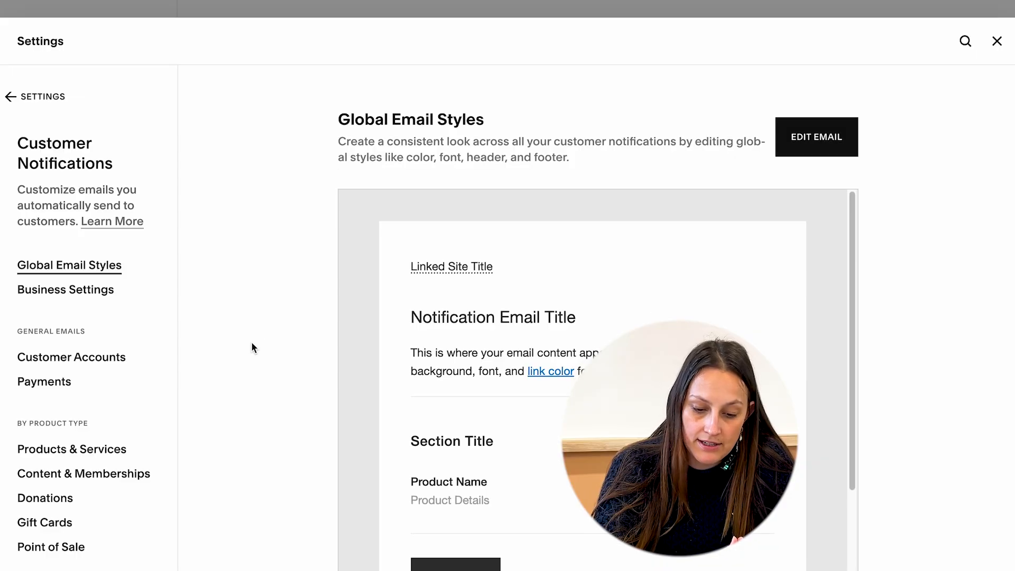
click(12, 100)
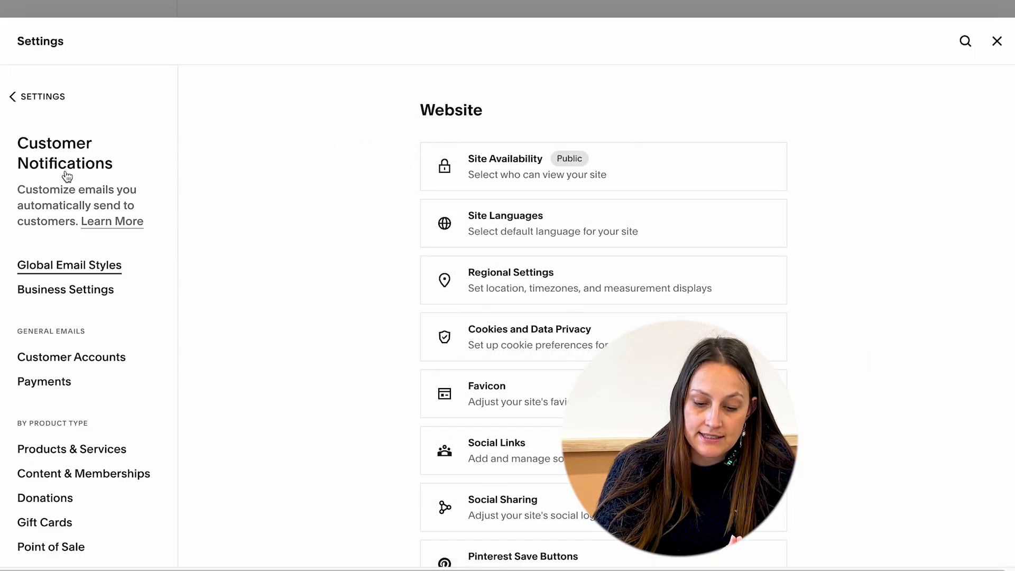
click(16, 101)
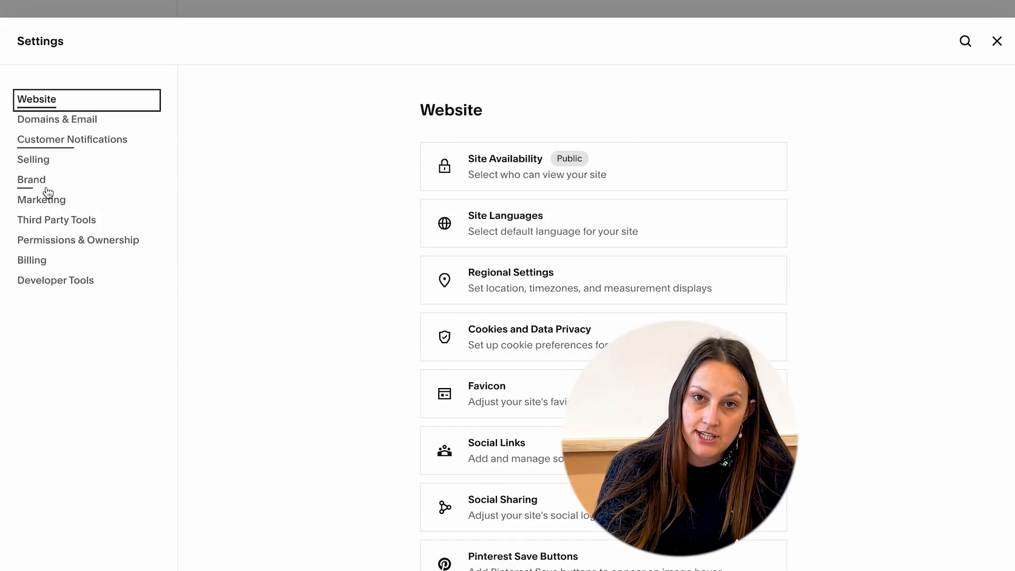
Browse the Marketing and Third Party Tools settings, open Connected Accounts, and return to Third Party Tools.
click(100, 200)
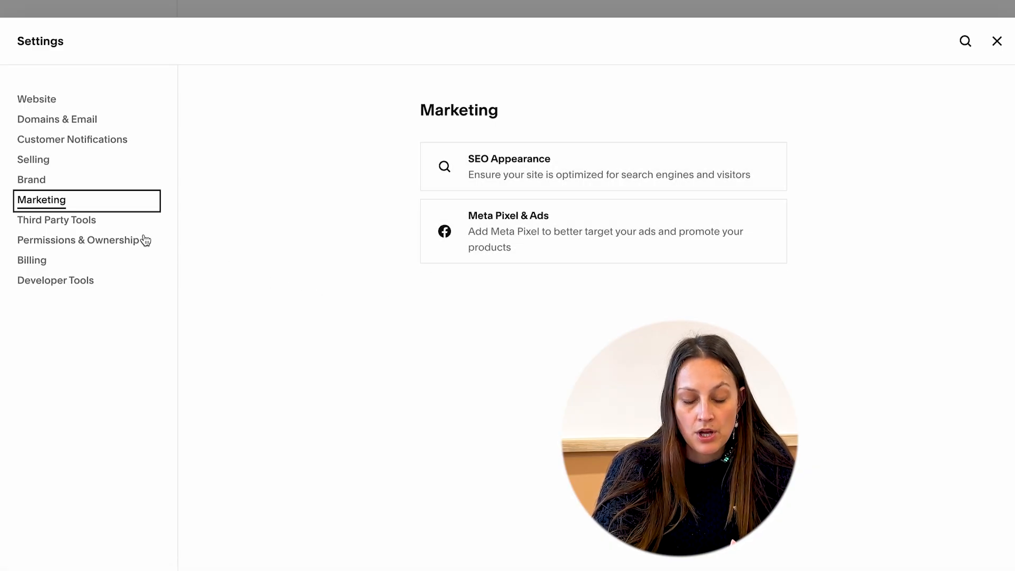
click(86, 221)
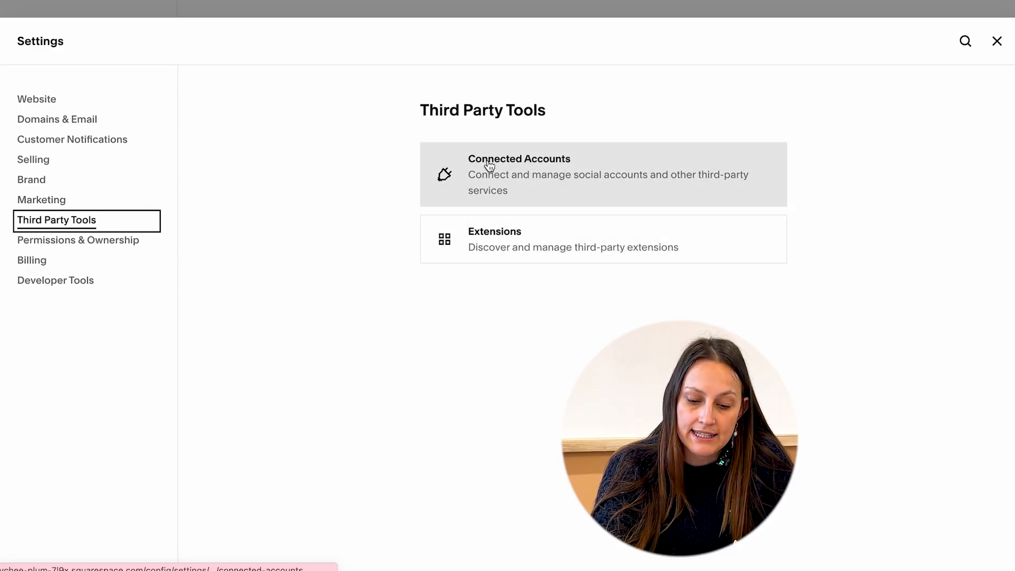
click(489, 165)
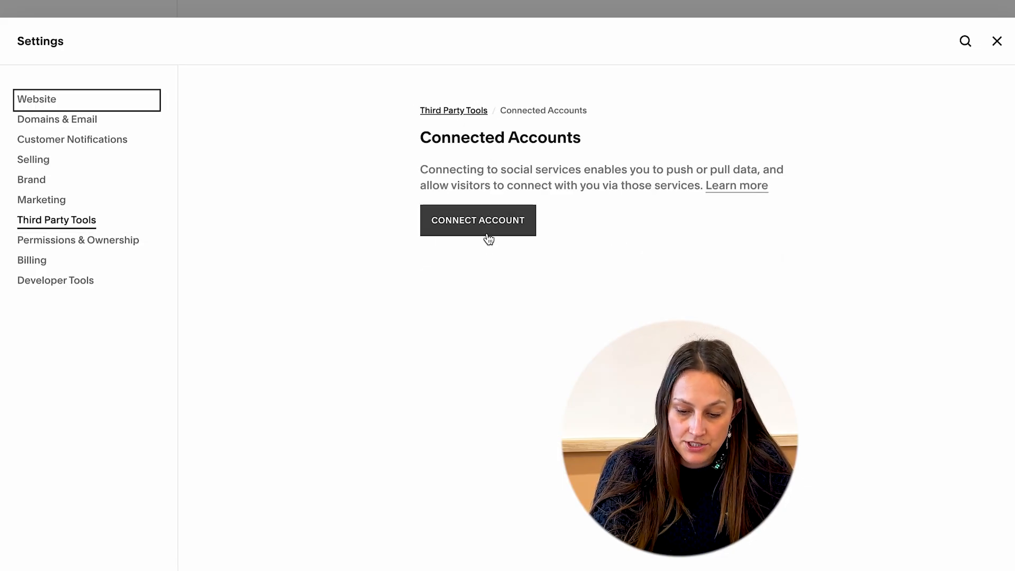
click(449, 114)
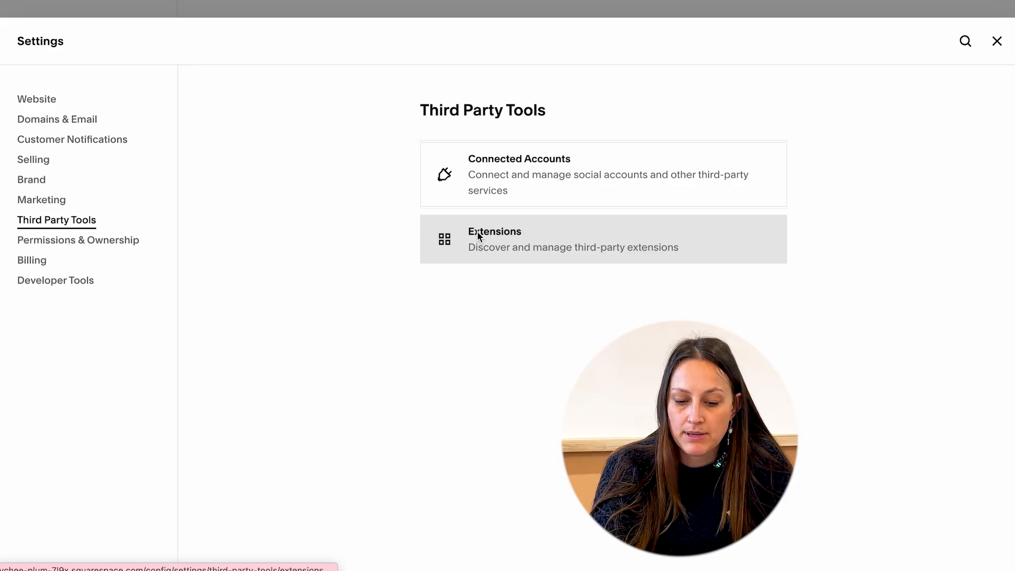
Open Extensions and scroll through the third-party extensions catalog.
click(479, 235)
scroll(561, 380, down, 14)
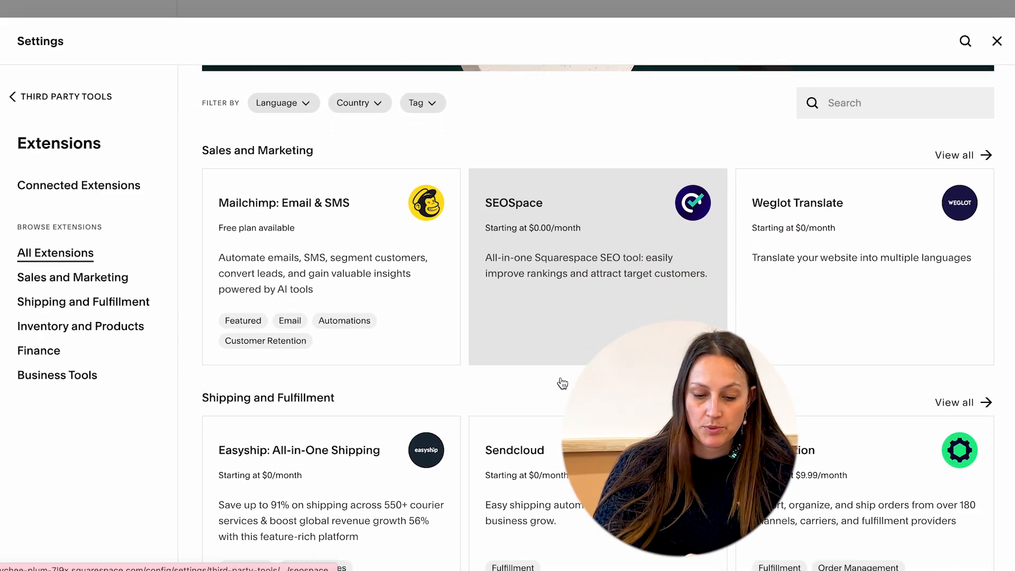
scroll(562, 382, down, 5)
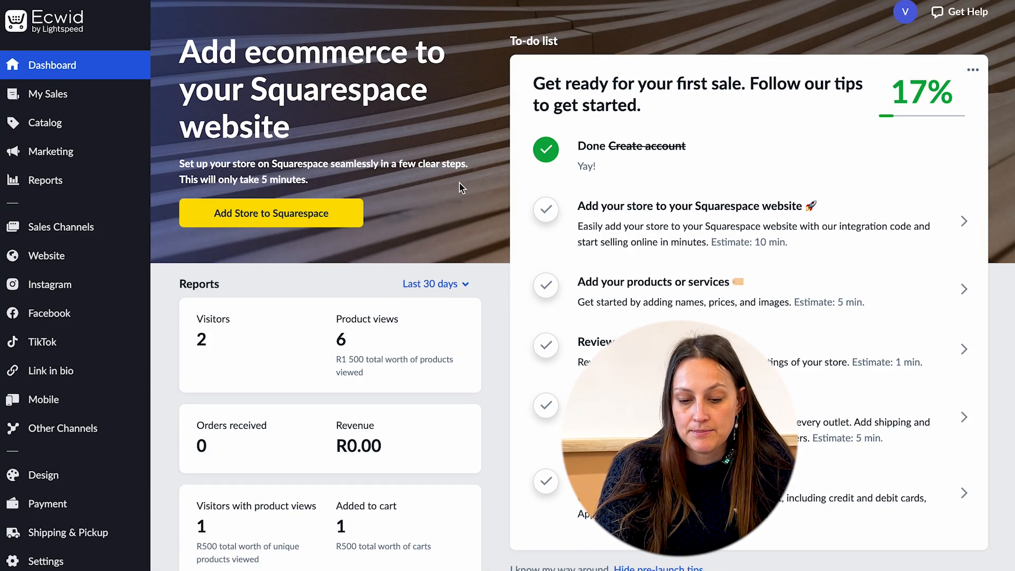
Scroll through the Ecwid dashboard's reports and first-sale to-do list for the Squarespace store.
scroll(458, 183, down, 4)
scroll(460, 187, down, 3)
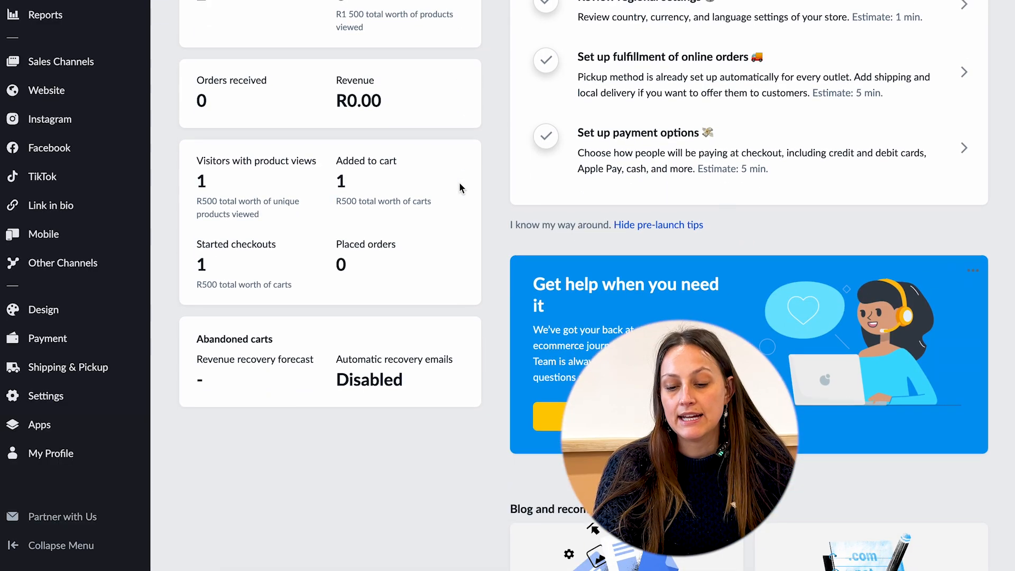
scroll(460, 187, up, 7)
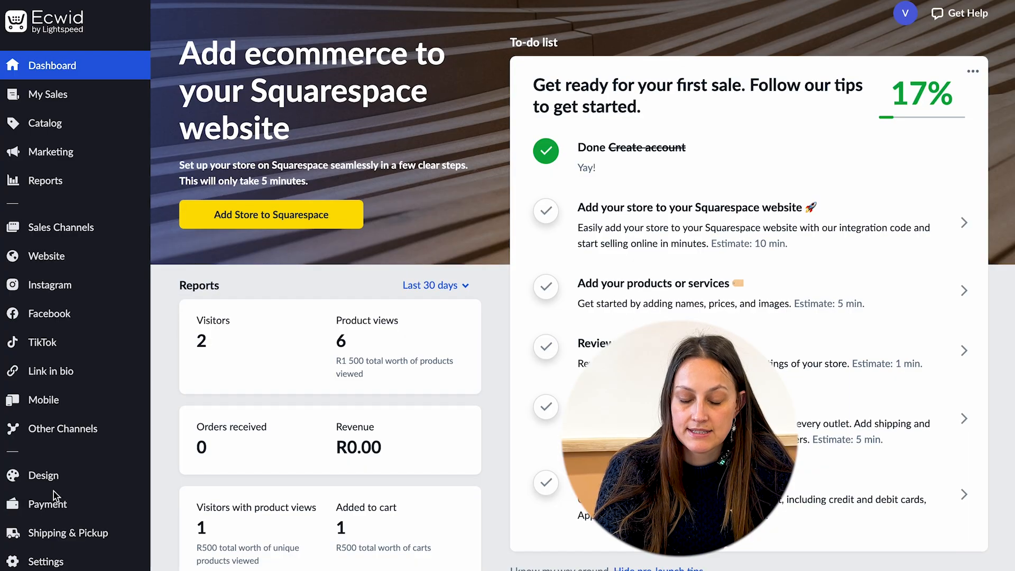
scroll(59, 481, down, 3)
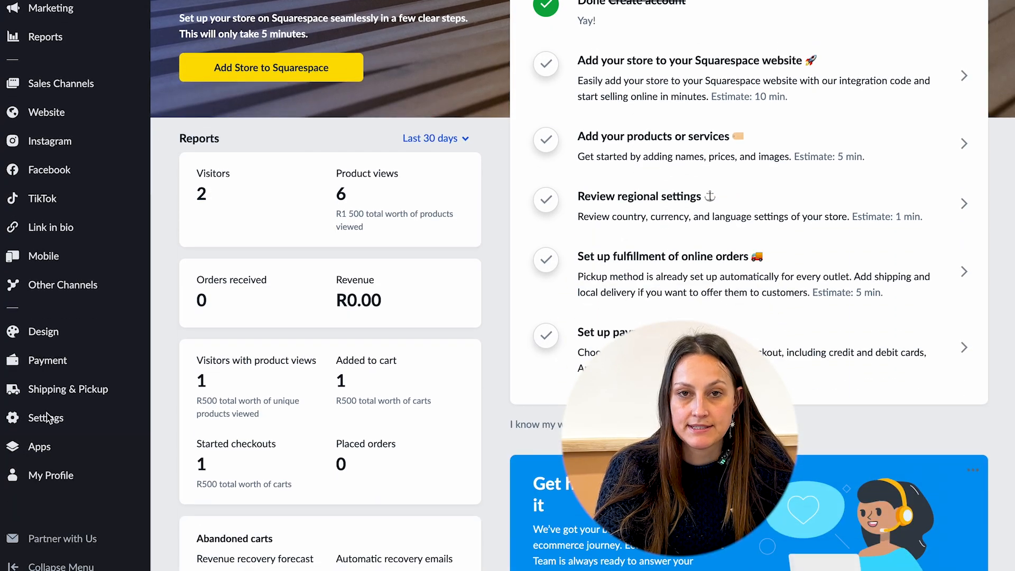
scroll(83, 544, down, 1)
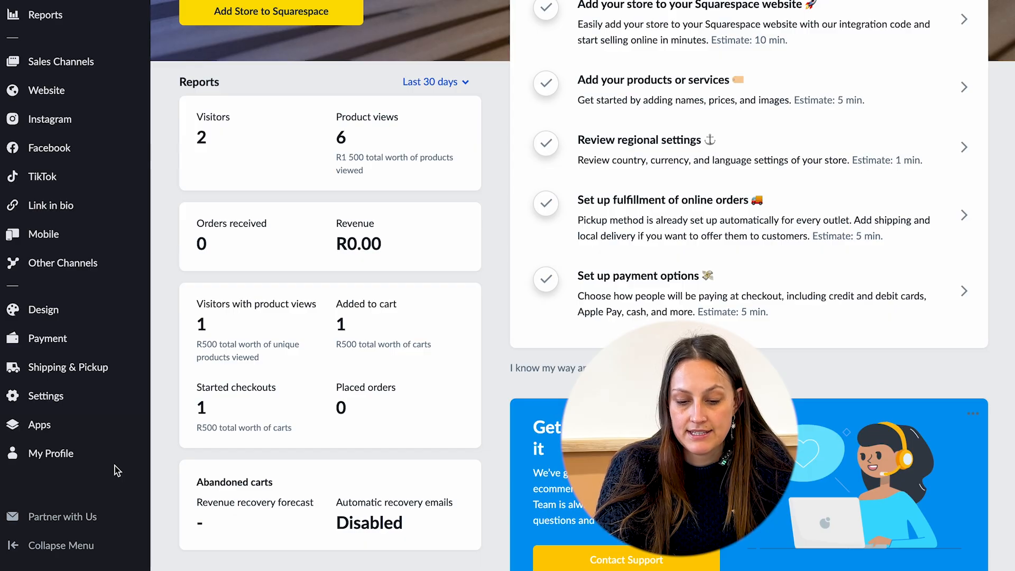
scroll(116, 470, up, 4)
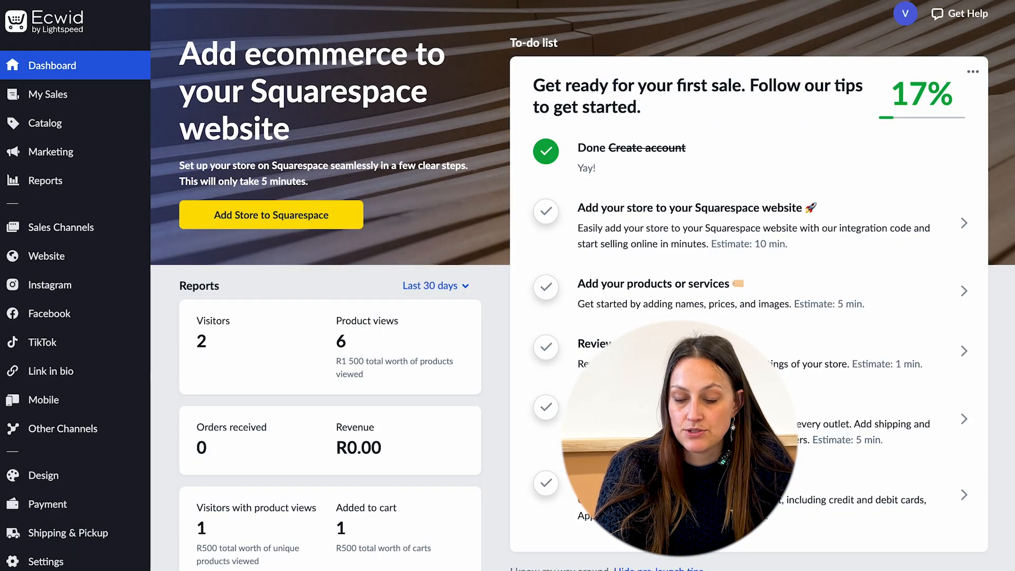
scroll(431, 460, down, 2)
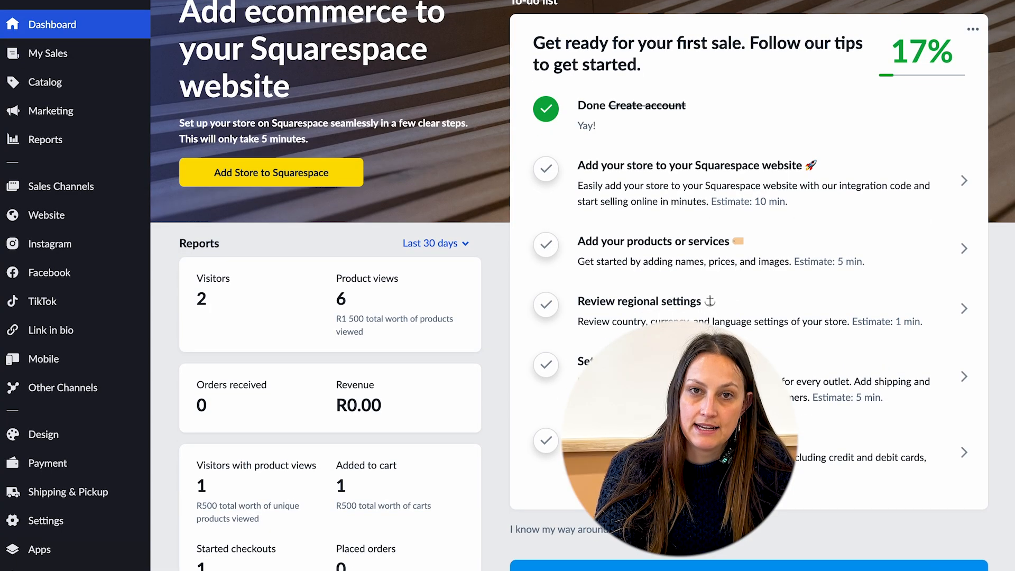
Open the Ecwid App Market and scroll through the recommended and popular business apps.
scroll(431, 460, down, 4)
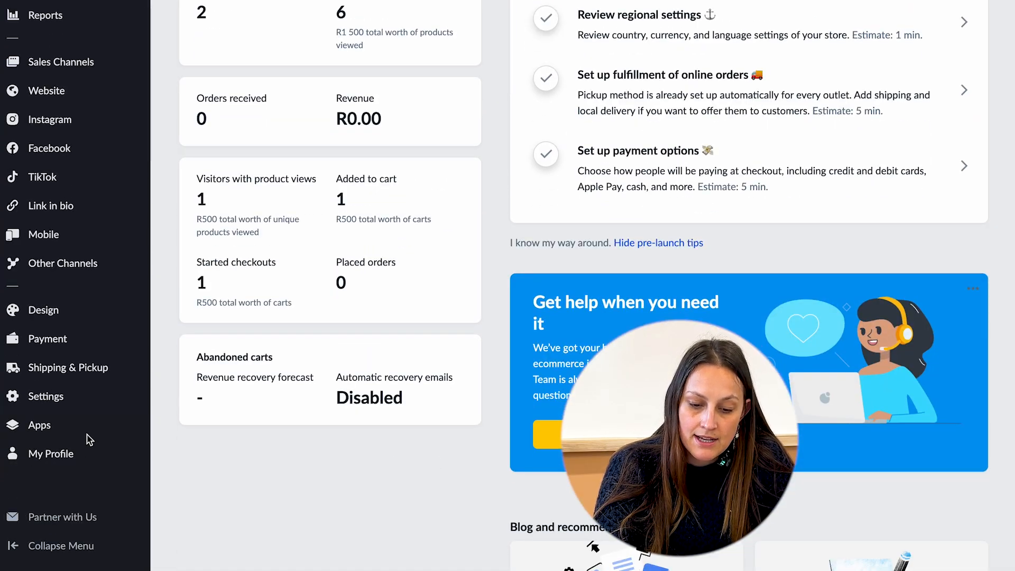
click(43, 425)
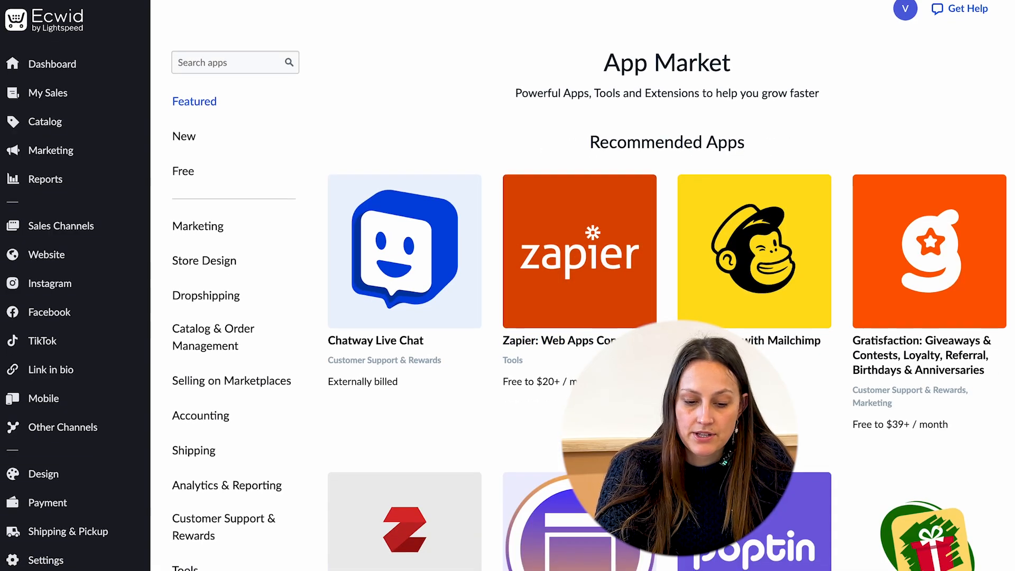
scroll(737, 194, down, 2)
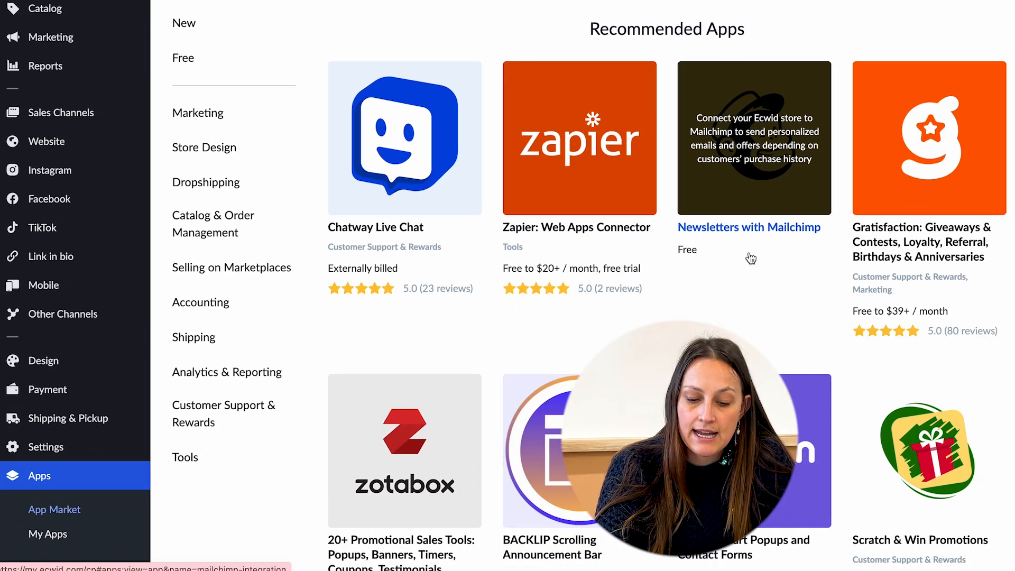
scroll(751, 265, down, 10)
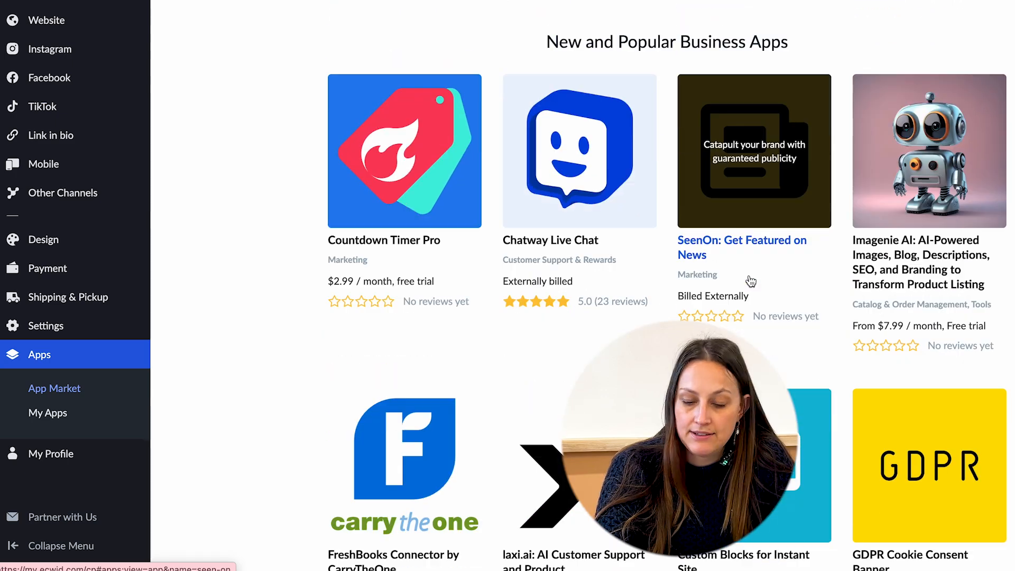
scroll(751, 280, down, 5)
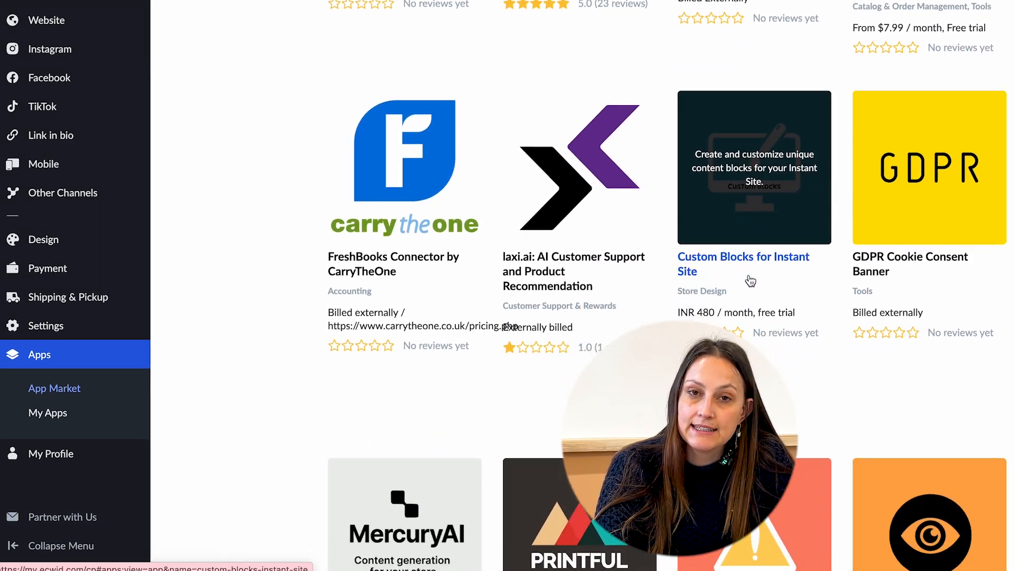
scroll(750, 281, down, 2)
scroll(824, 354, down, 6)
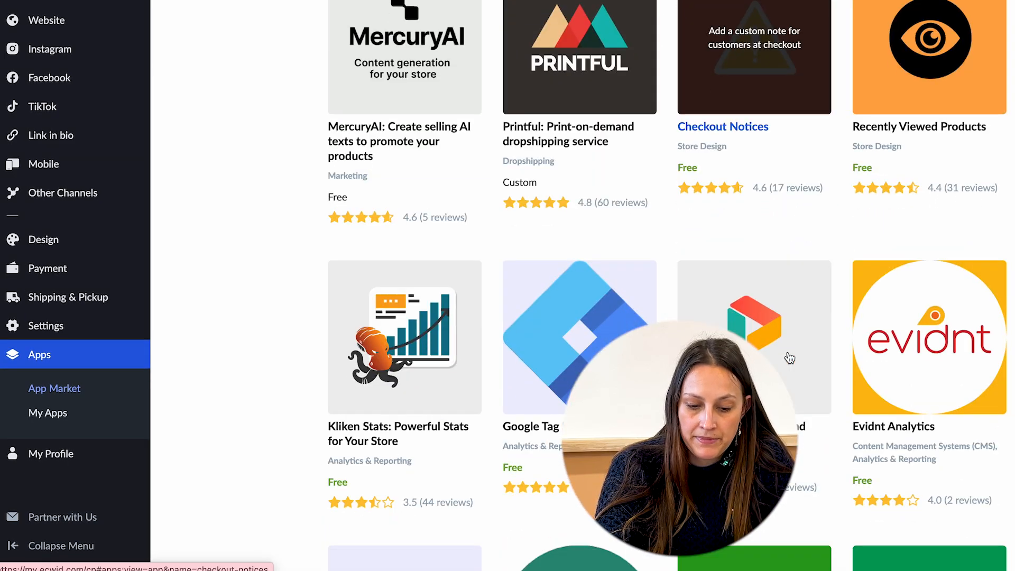
scroll(464, 299, down, 3)
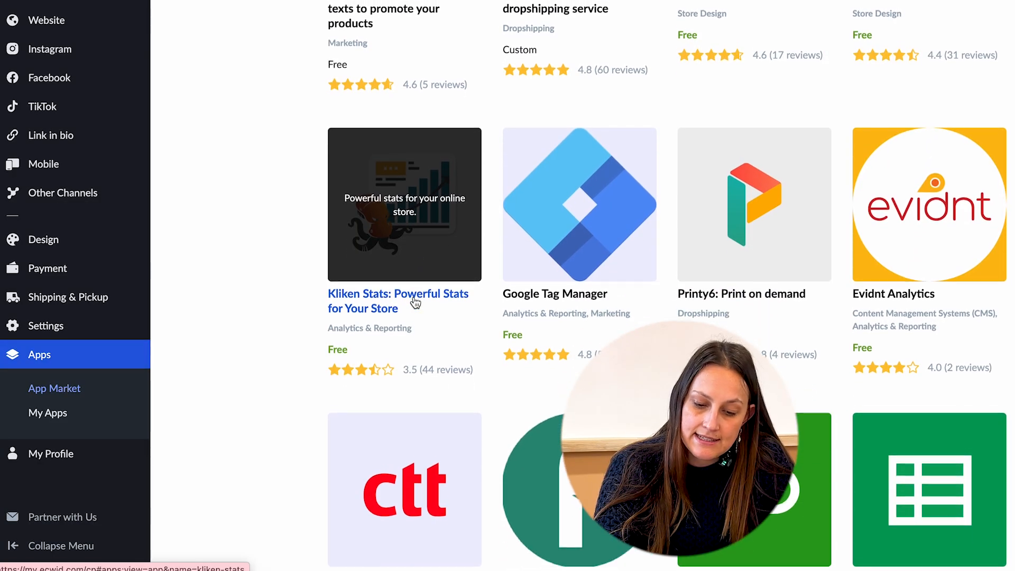
scroll(415, 302, down, 6)
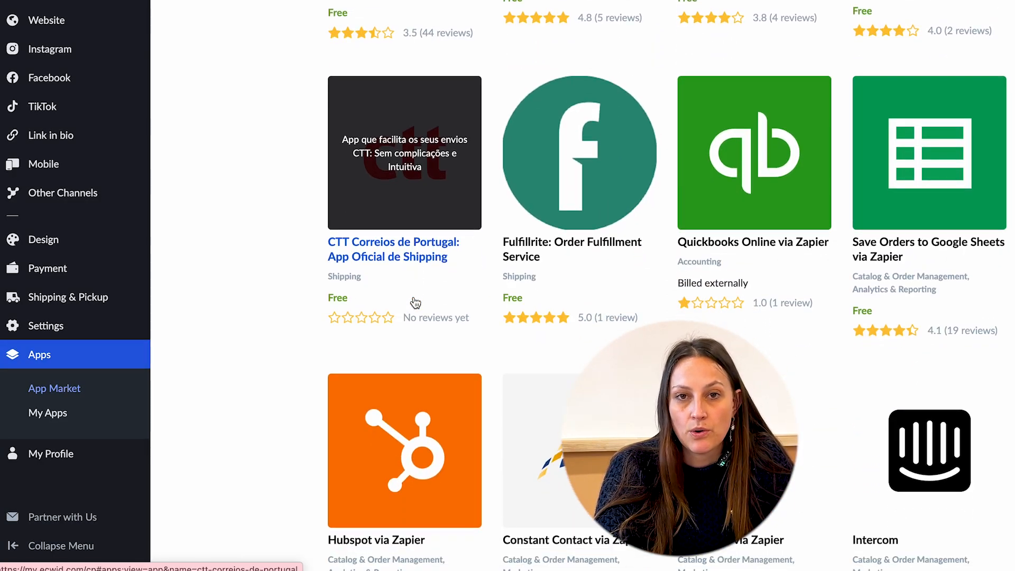
Open General Settings and review the Store Profile and Regional Settings tabs.
mouse_move(106, 325)
click(183, 263)
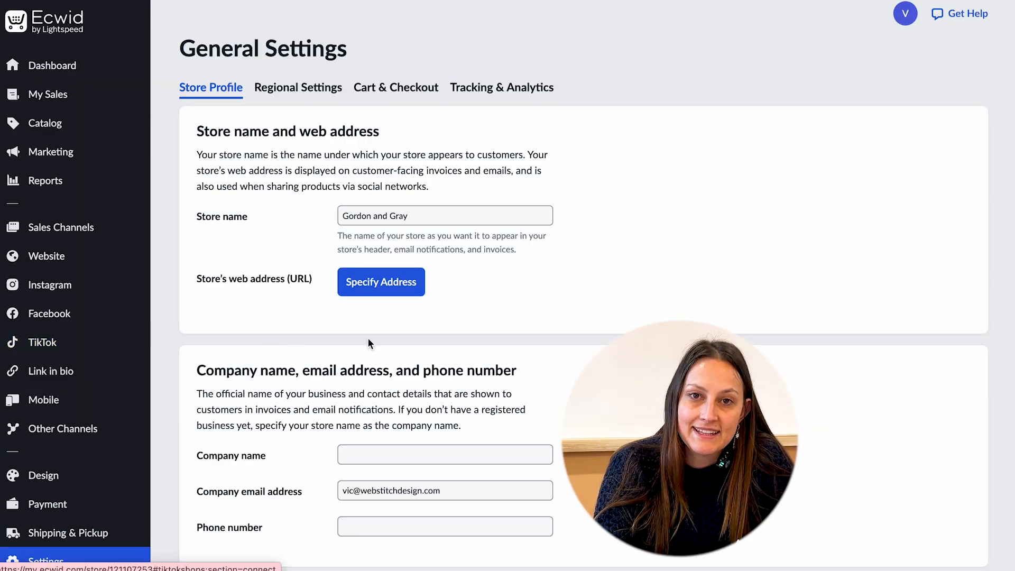
scroll(367, 343, down, 1)
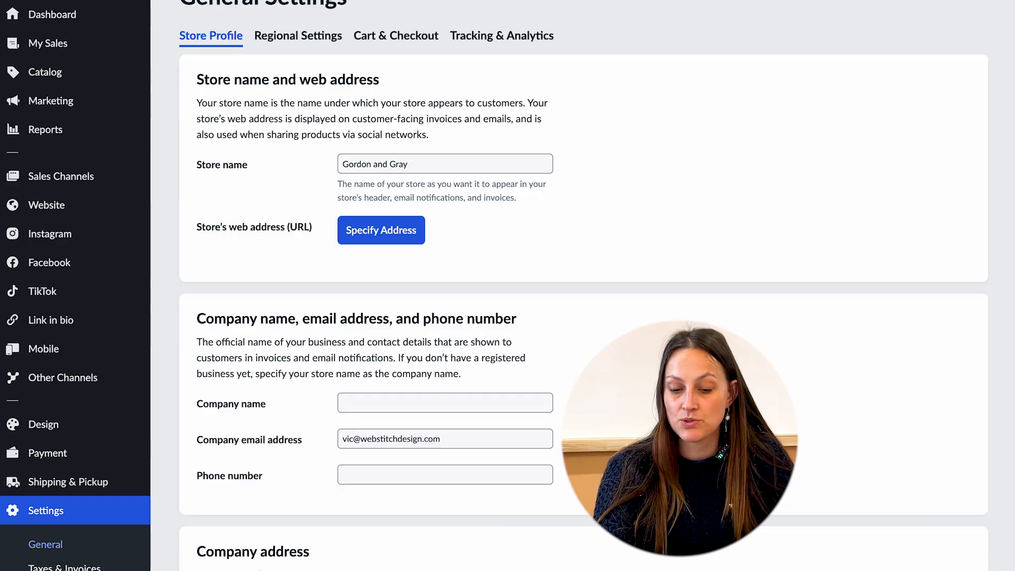
click(294, 35)
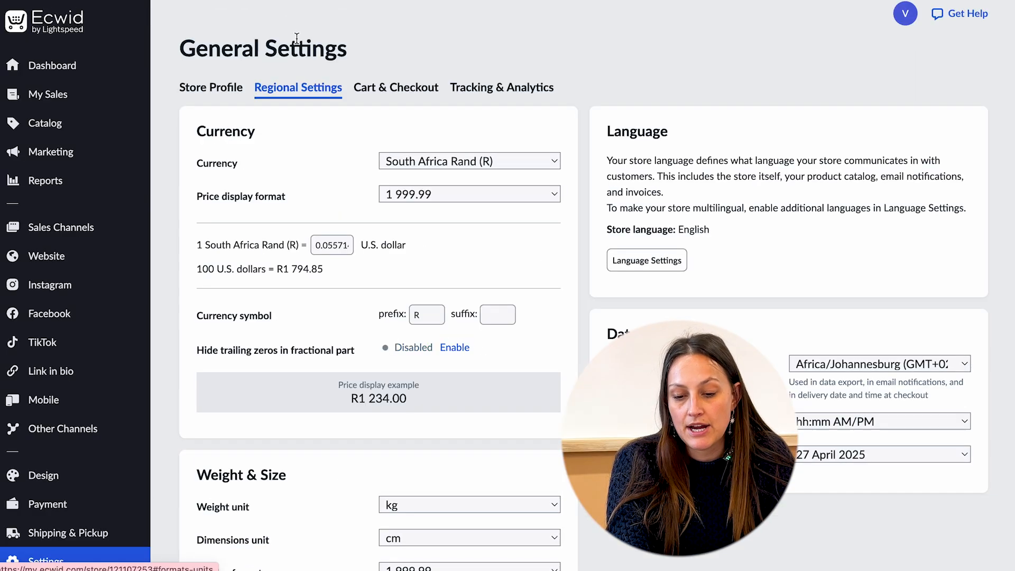
scroll(305, 171, down, 1)
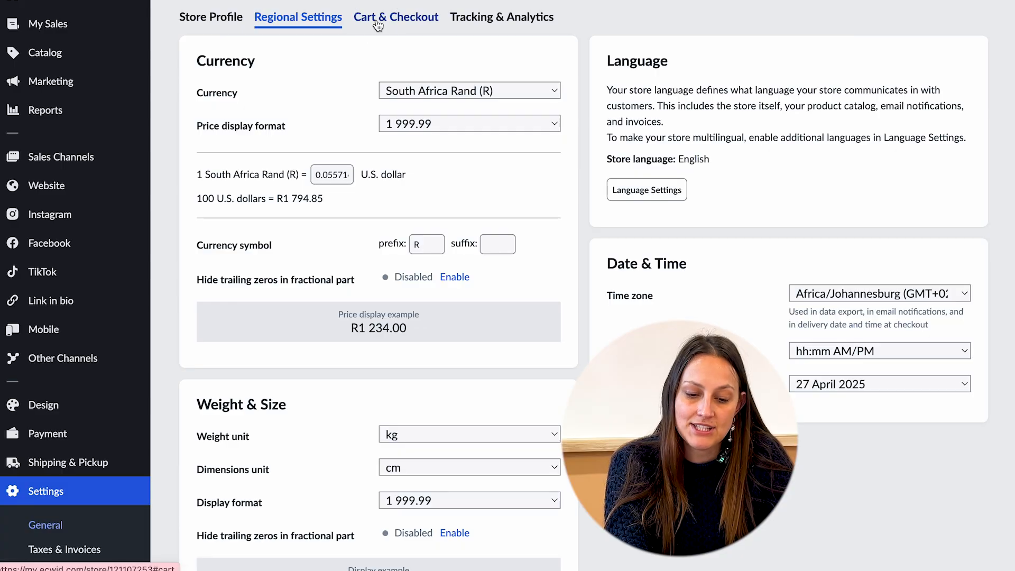
View the Cart & Checkout tab and scroll through the Tracking & Analytics integrations.
click(377, 24)
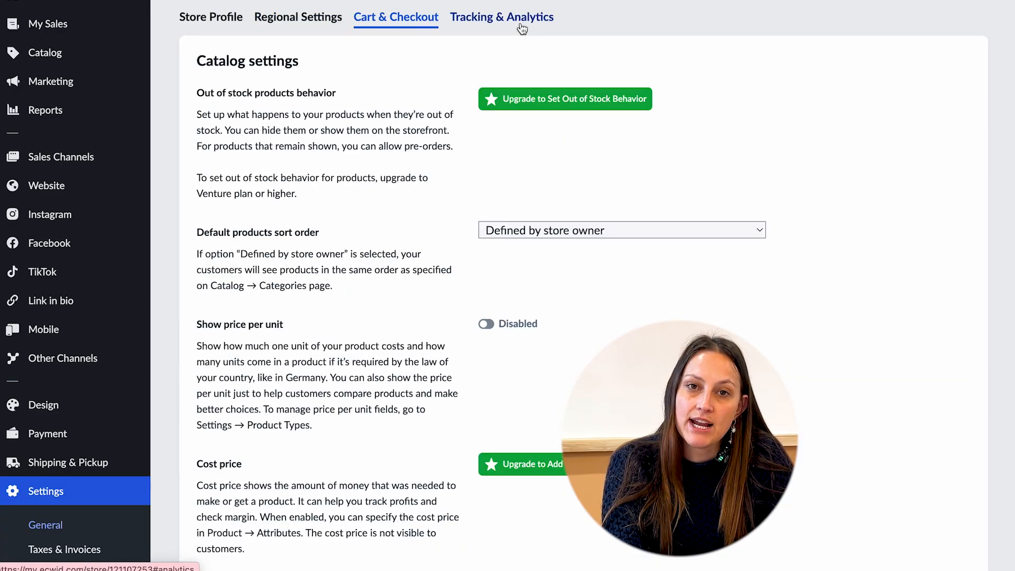
click(521, 24)
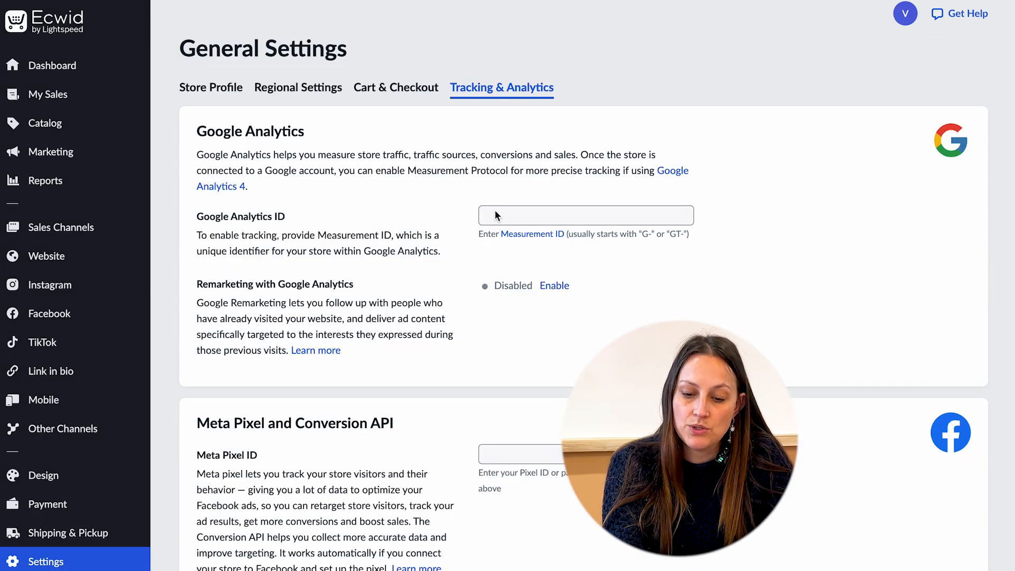
scroll(391, 271, down, 2)
scroll(392, 273, down, 2)
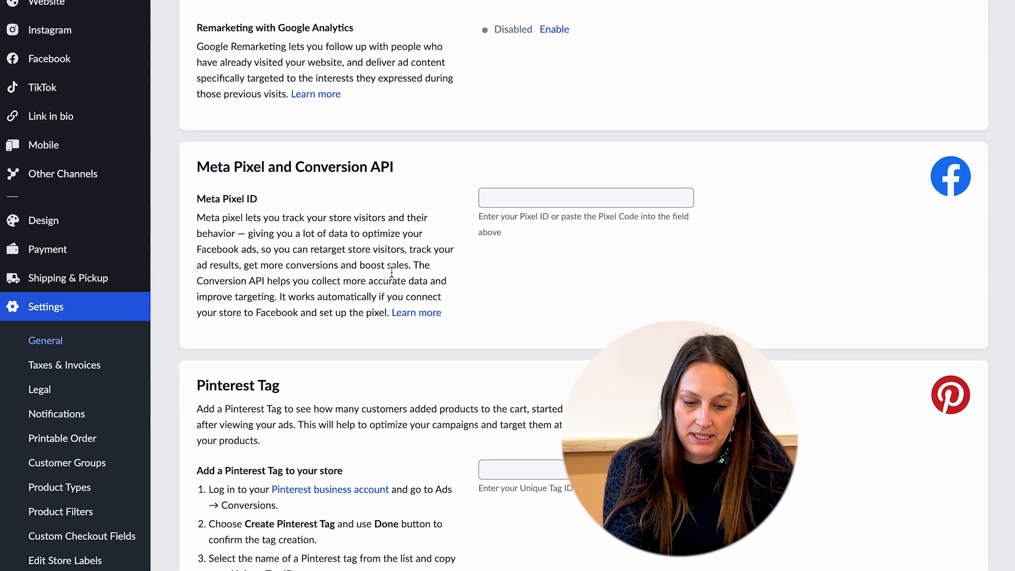
scroll(392, 274, down, 8)
scroll(391, 271, down, 5)
scroll(391, 269, up, 20)
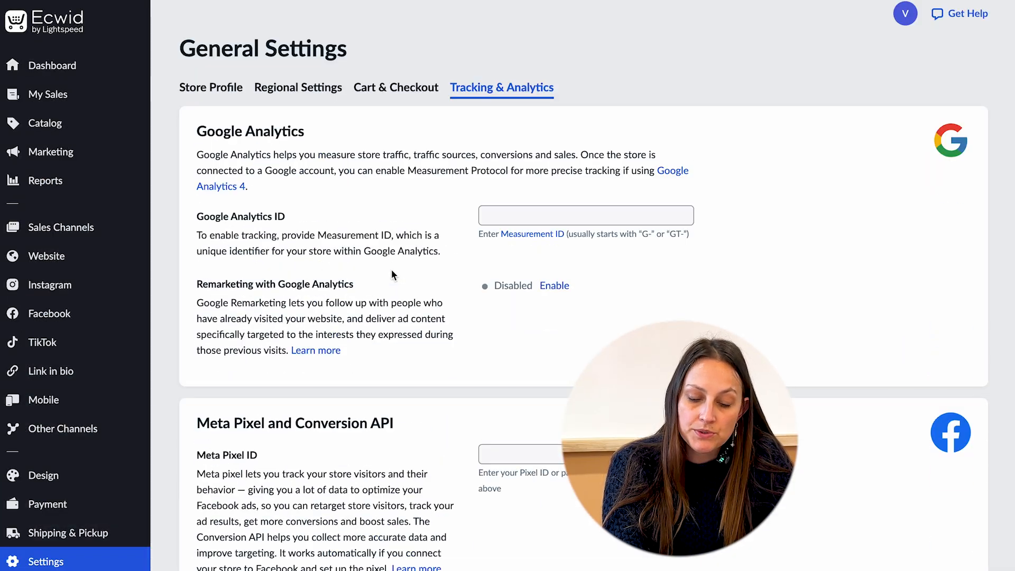
Return to Cart & Checkout and scroll through its catalog, checkout, order comment and e-goods settings.
click(395, 87)
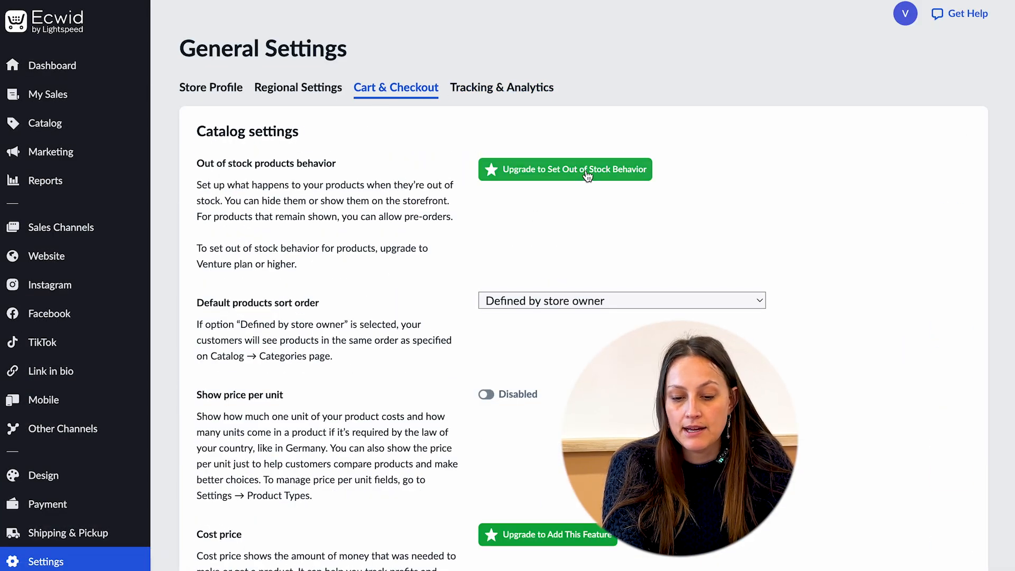
scroll(526, 265, down, 10)
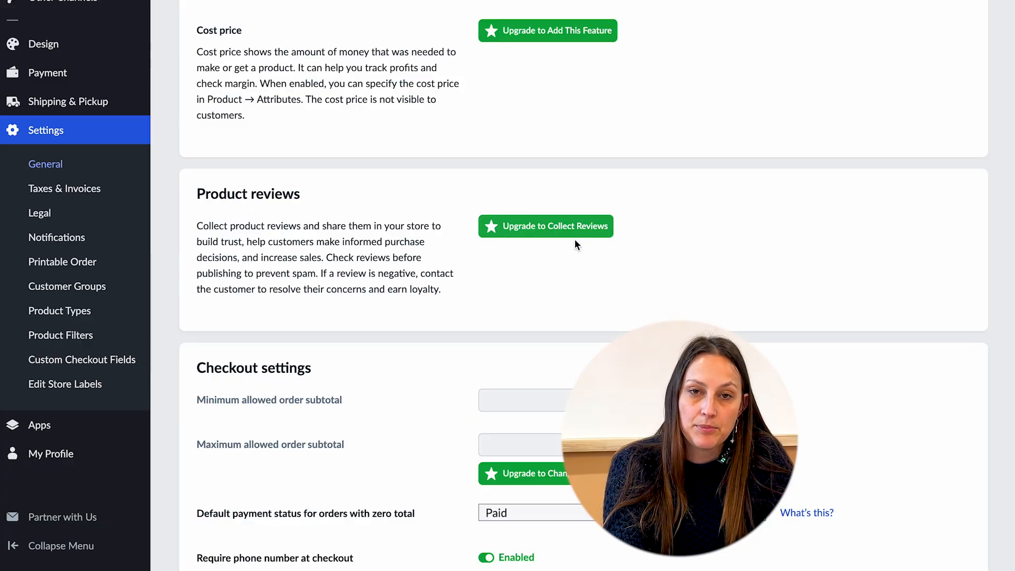
scroll(532, 258, down, 3)
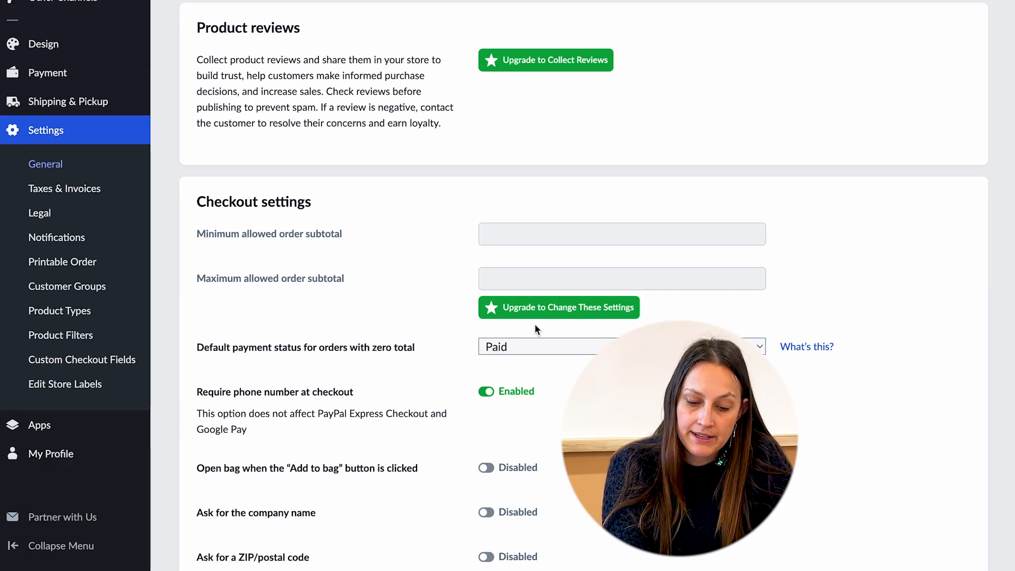
scroll(535, 325, down, 10)
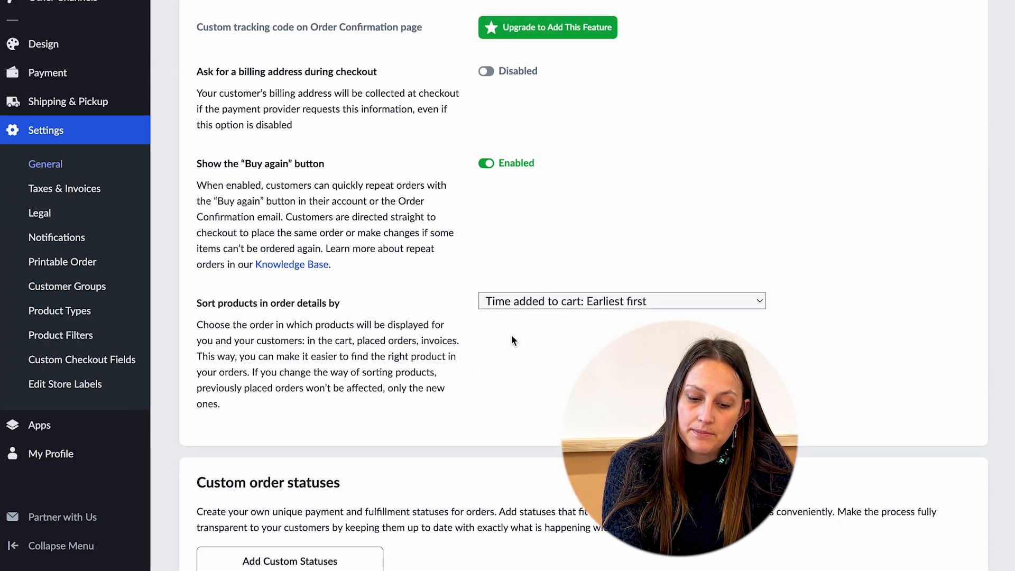
scroll(511, 336, down, 10)
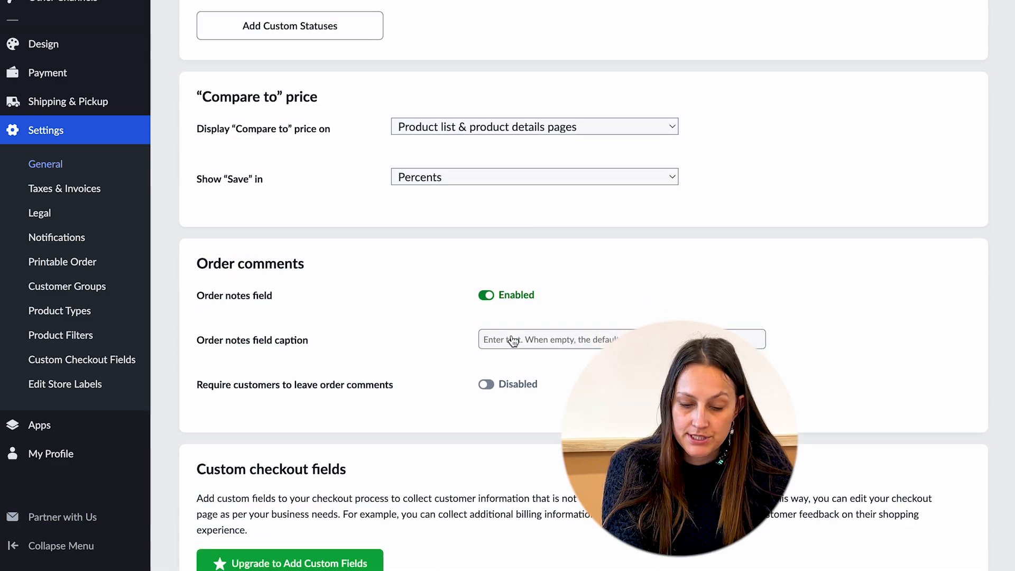
scroll(513, 340, down, 3)
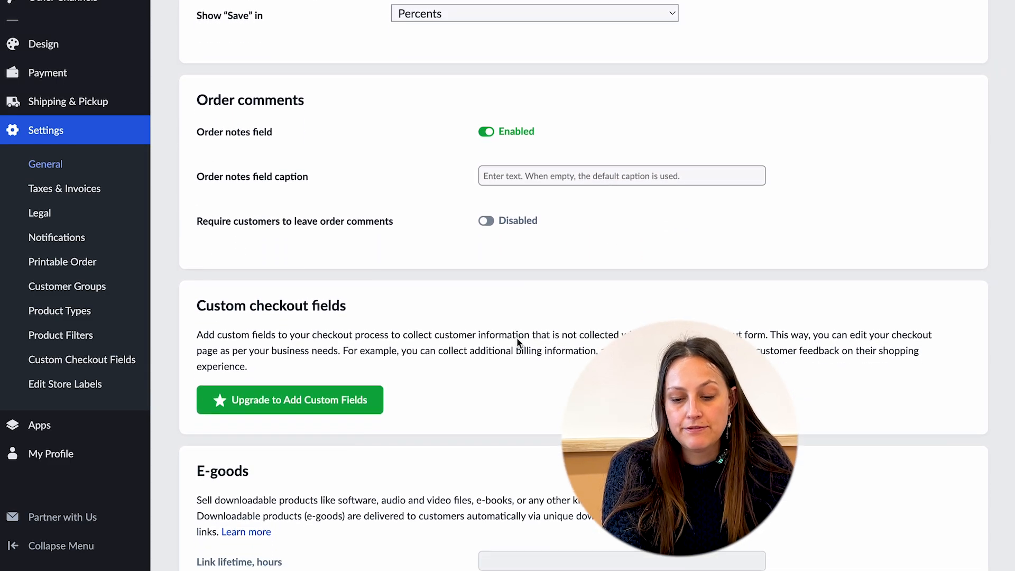
scroll(518, 343, down, 5)
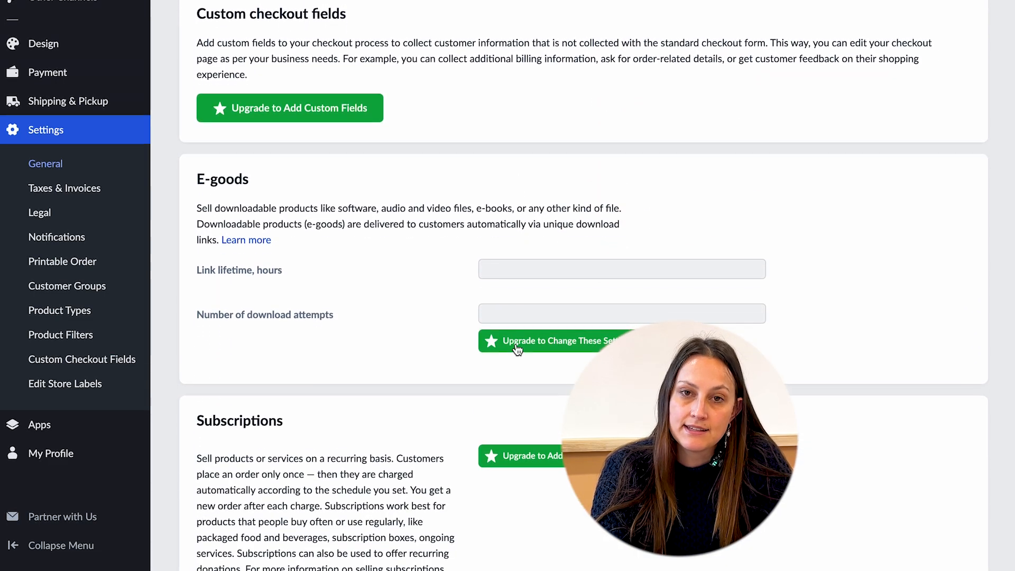
scroll(515, 344, down, 2)
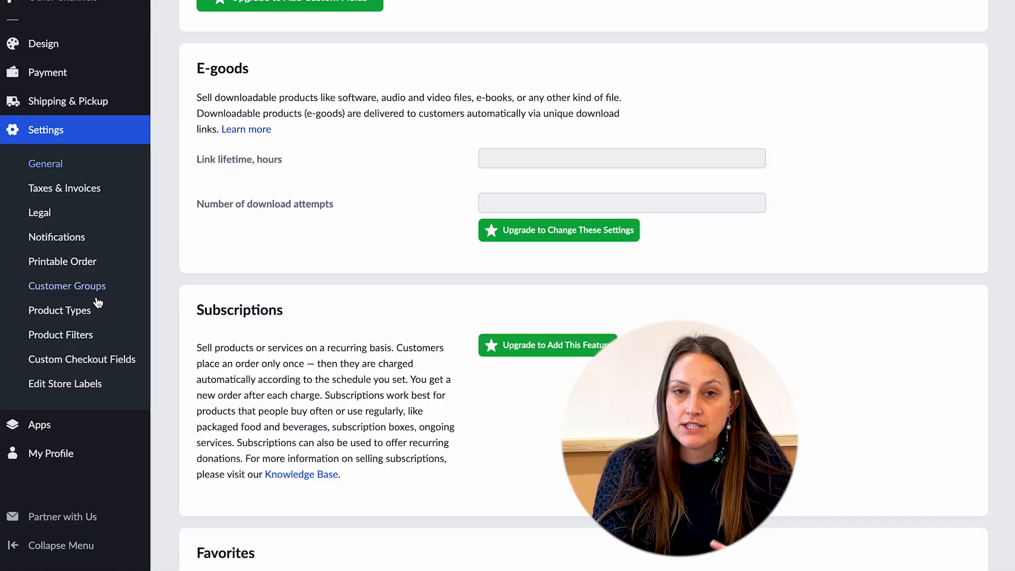
Browse the Custom Checkout Fields, Product Filters and Customer Groups settings pages.
click(74, 360)
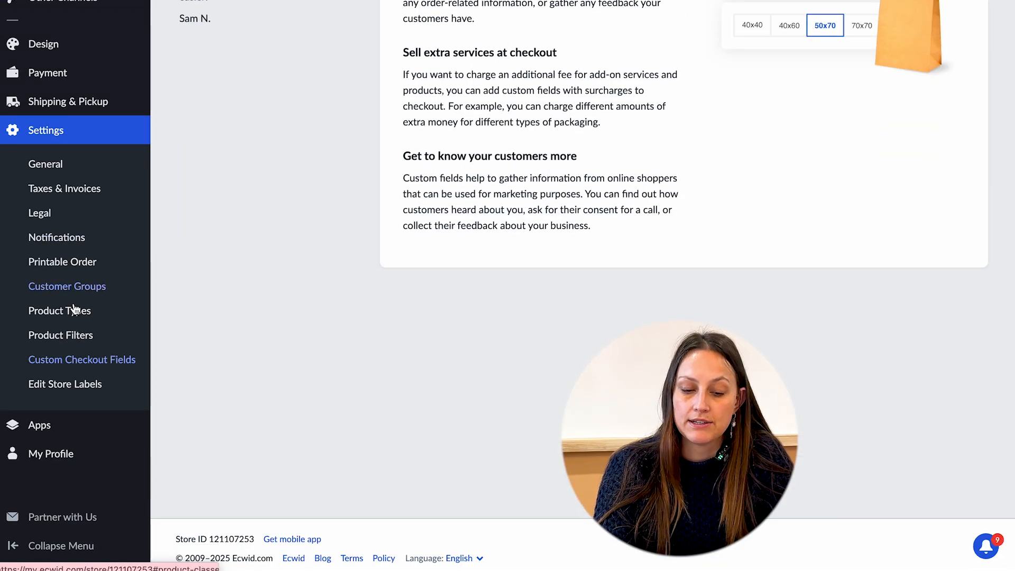
click(75, 334)
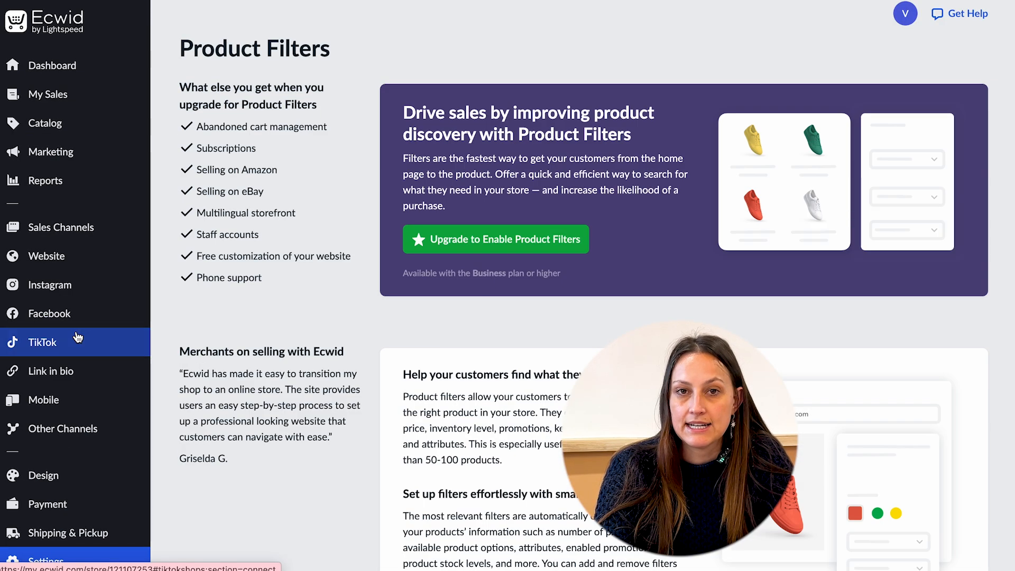
scroll(56, 534, down, 5)
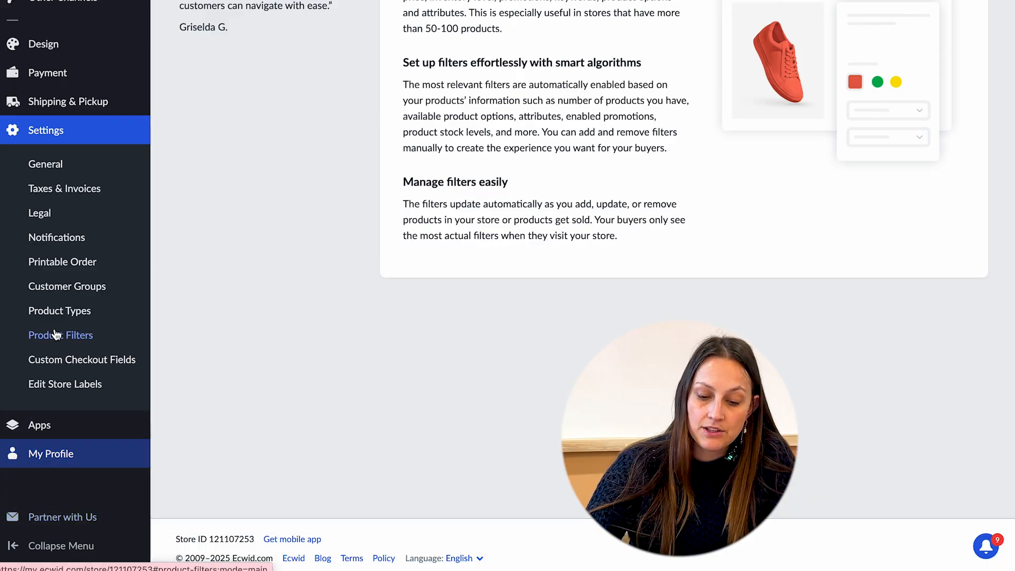
click(60, 289)
scroll(311, 343, down, 6)
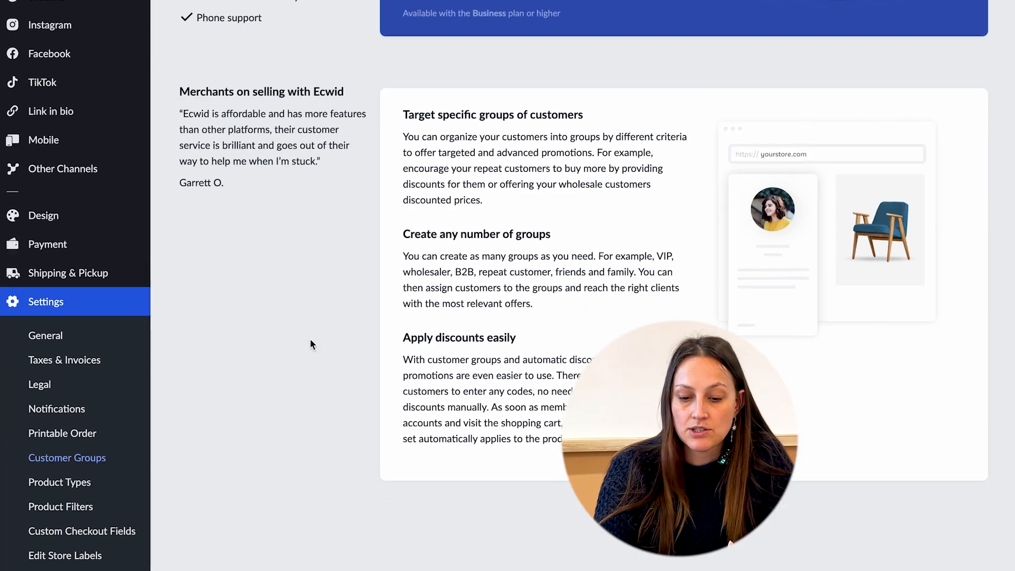
scroll(310, 346, down, 2)
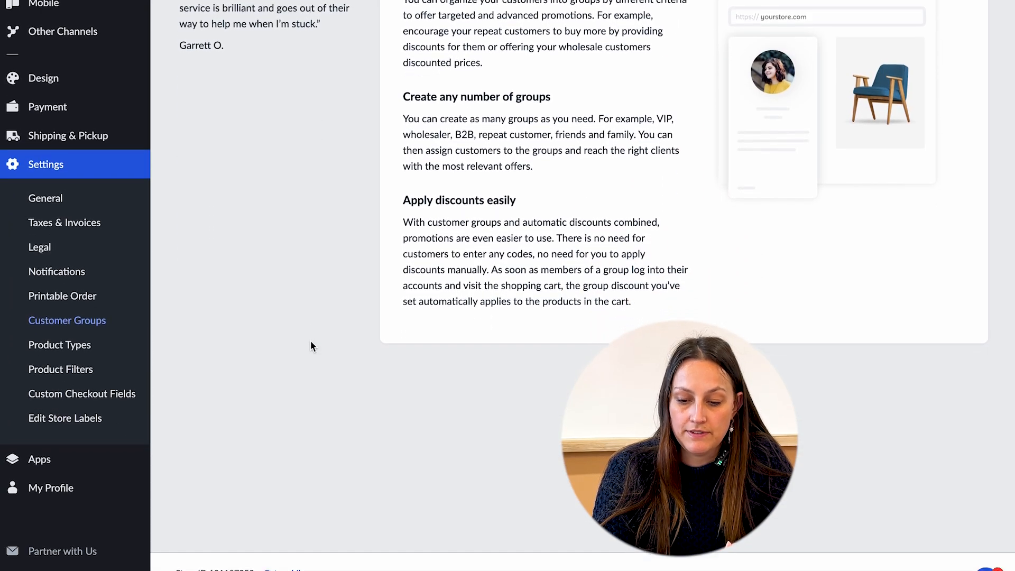
Scroll through the customer and admin Notifications settings and open the Taxes settings page.
click(63, 261)
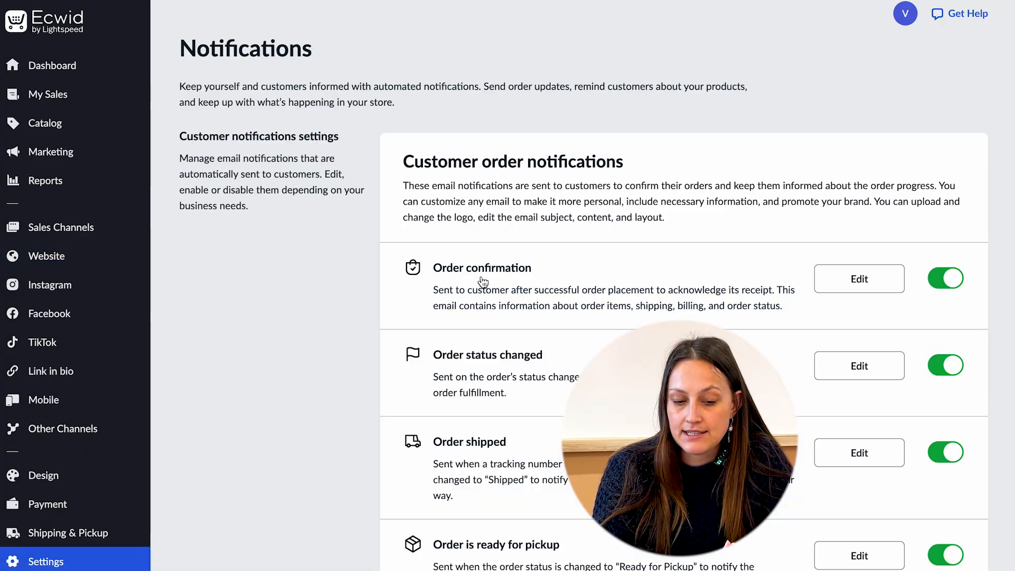
scroll(472, 302, down, 1)
scroll(475, 306, down, 2)
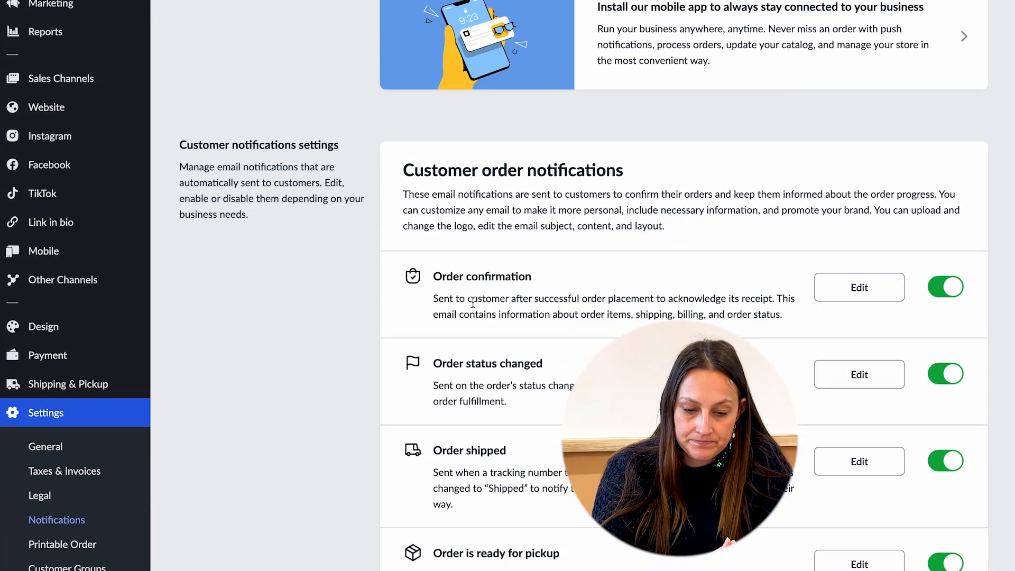
scroll(927, 288, down, 7)
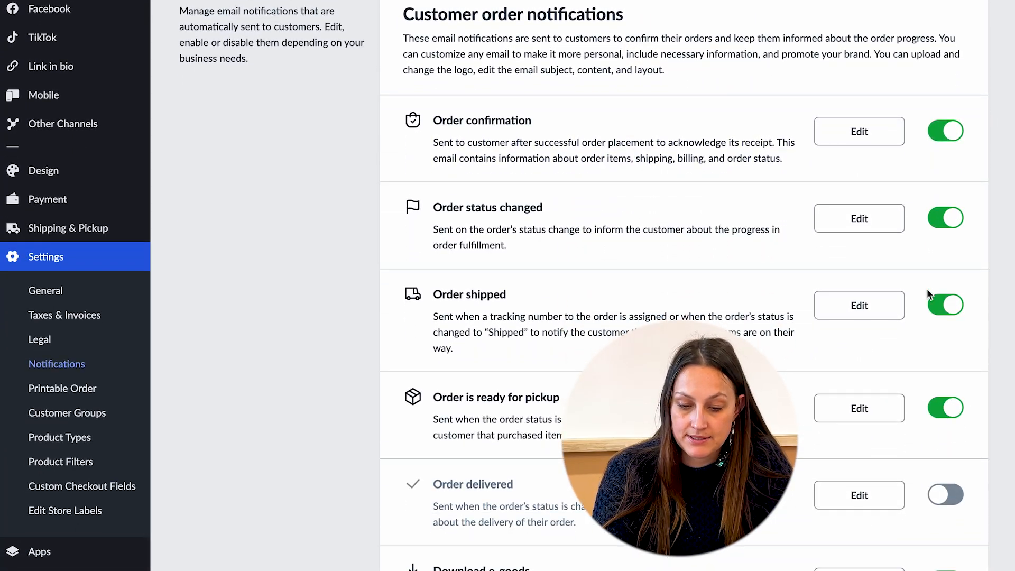
scroll(926, 289, down, 13)
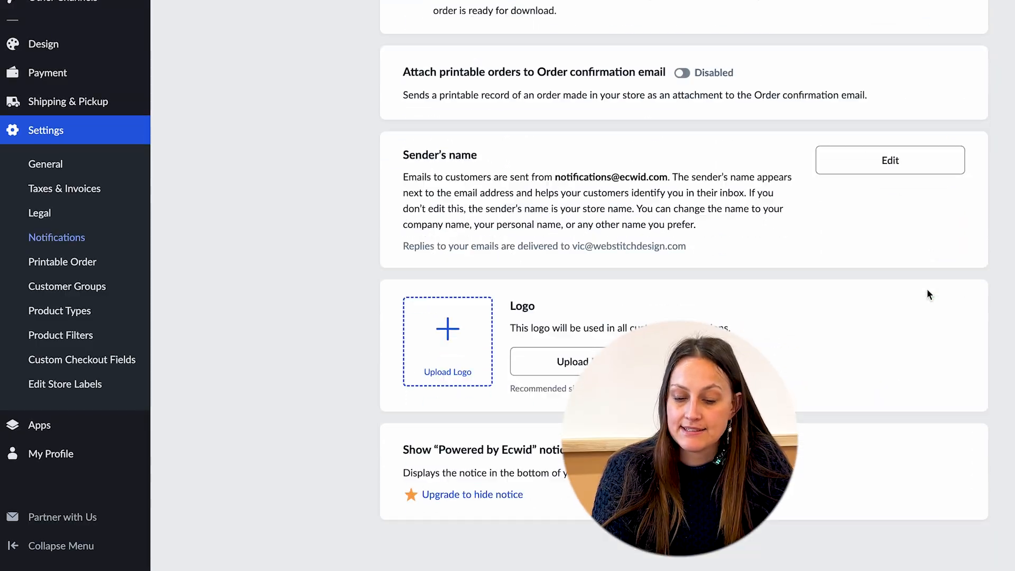
scroll(927, 289, down, 5)
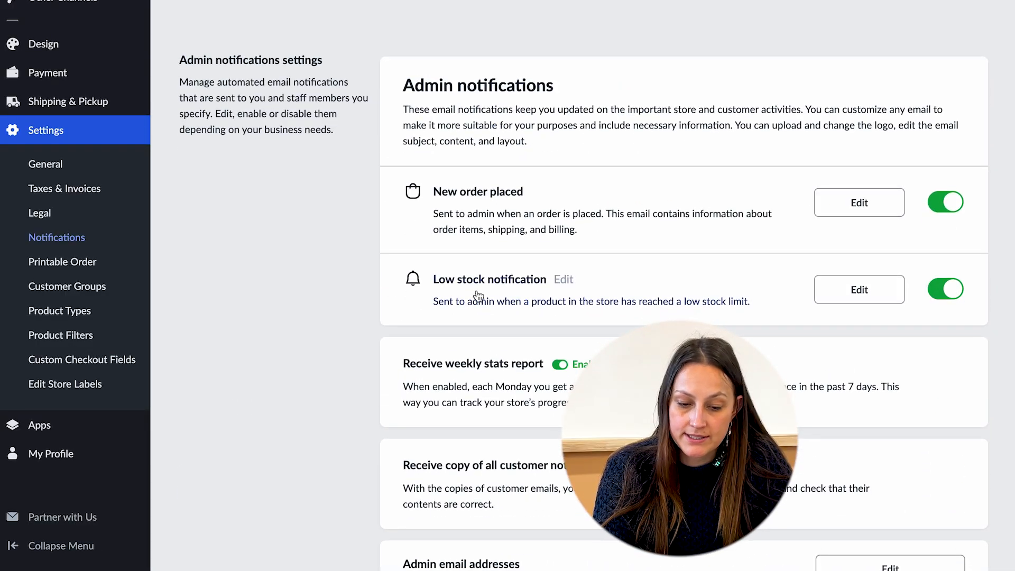
click(62, 190)
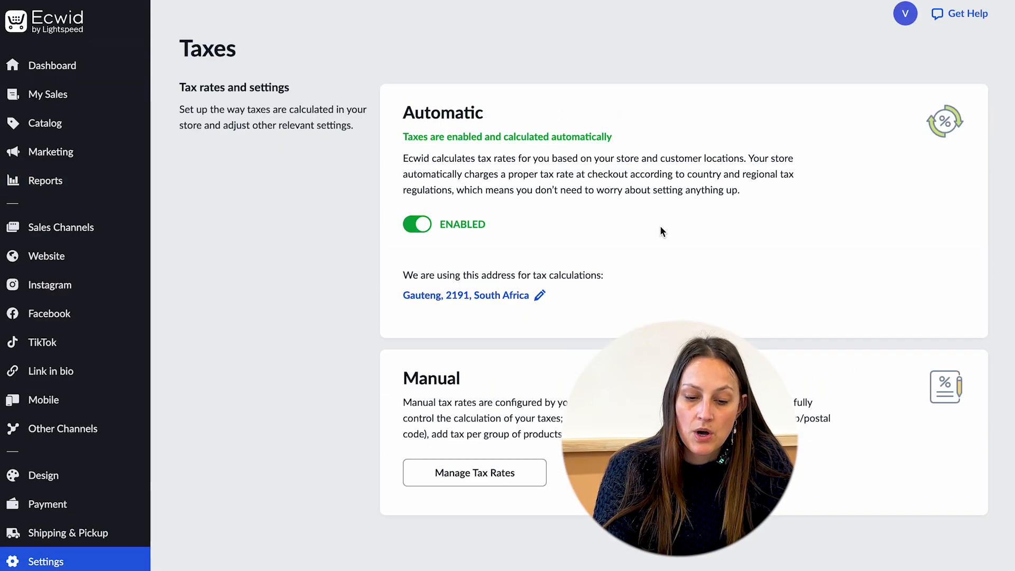
Open Shipping & Pickup and start adding a new shipping method.
scroll(679, 253, down, 1)
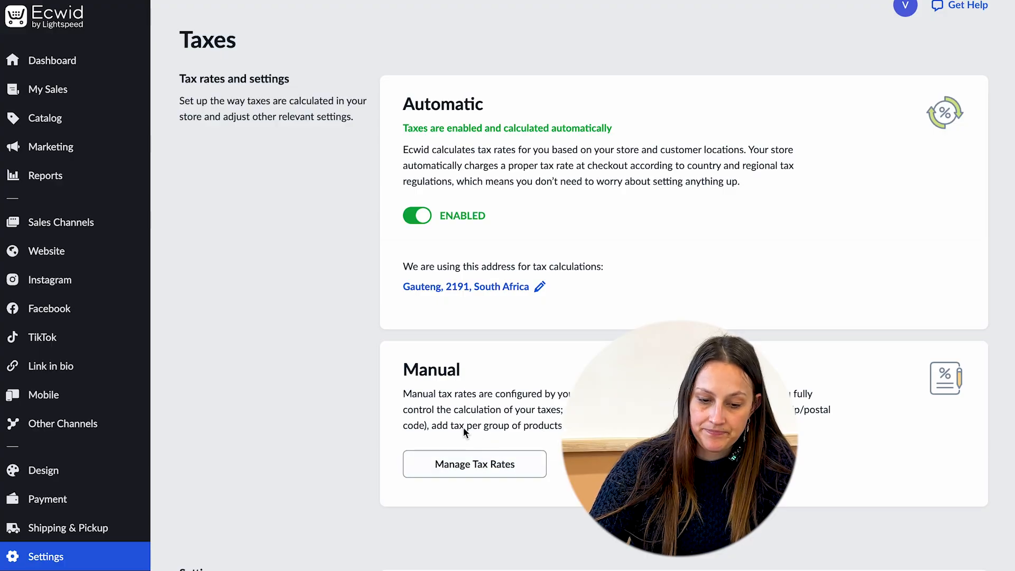
click(79, 527)
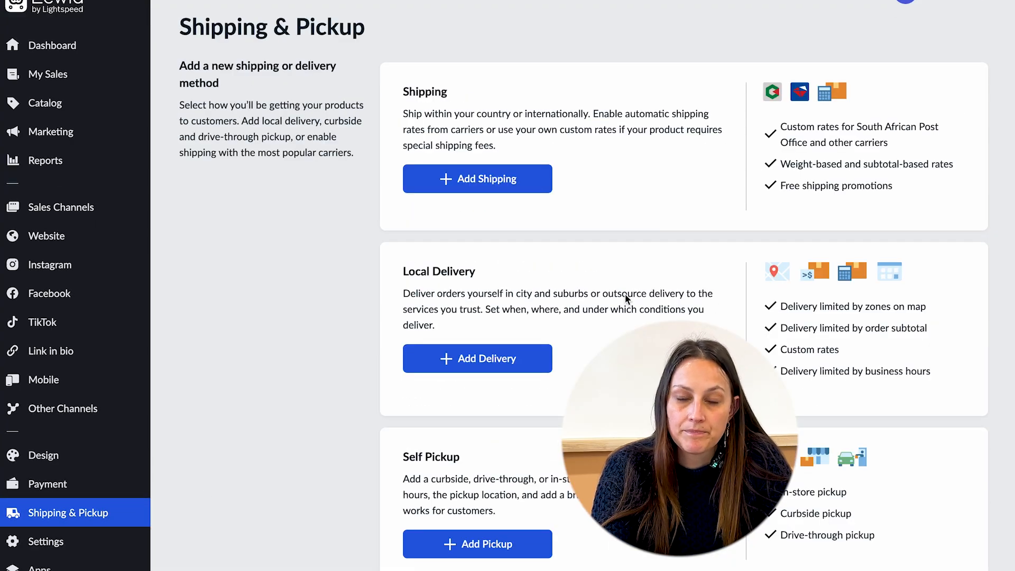
click(512, 181)
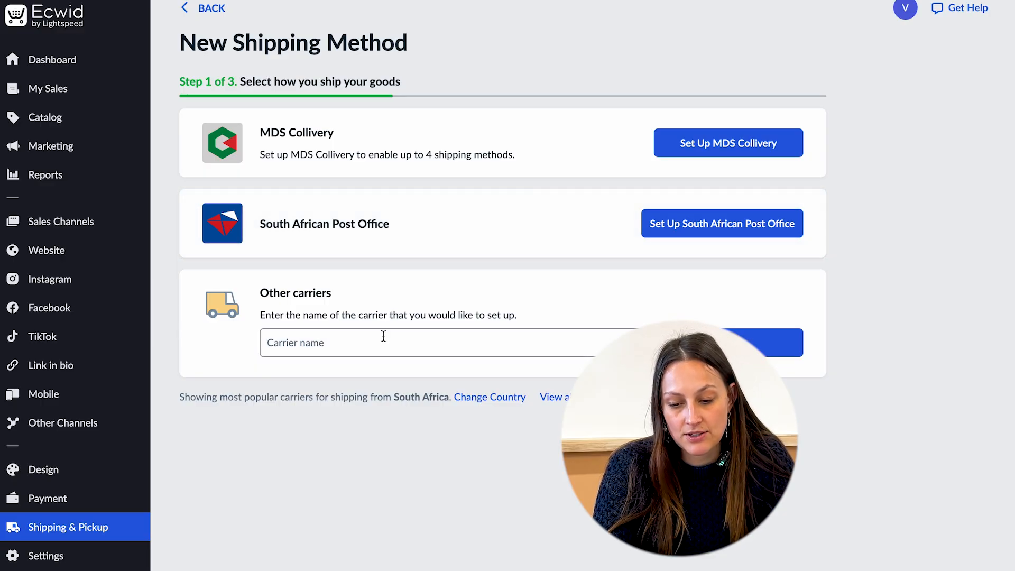
Set up a custom carrier named Personal under other carriers.
scroll(383, 336, down, 1)
scroll(383, 336, down, 1)
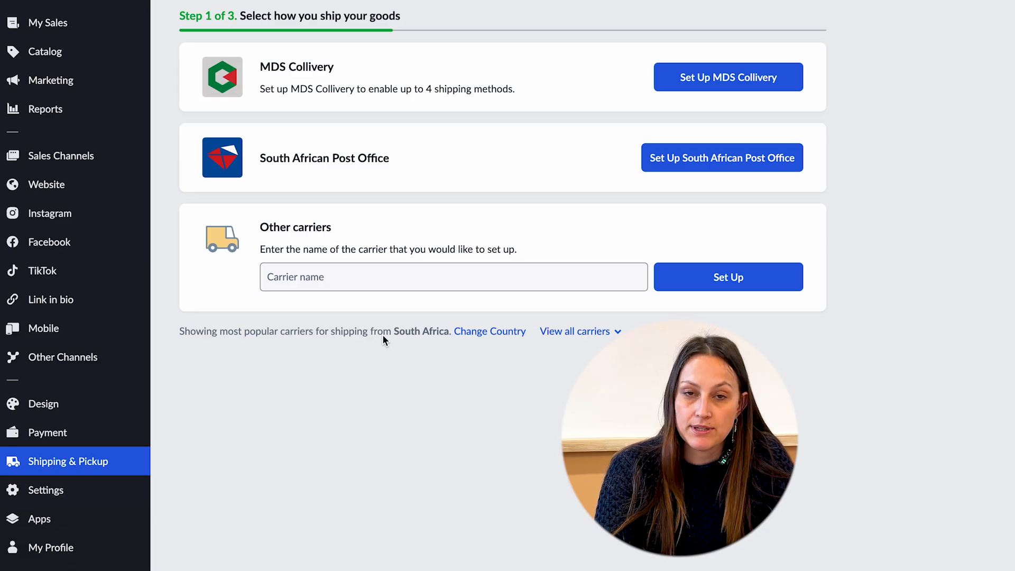
scroll(383, 335, down, 1)
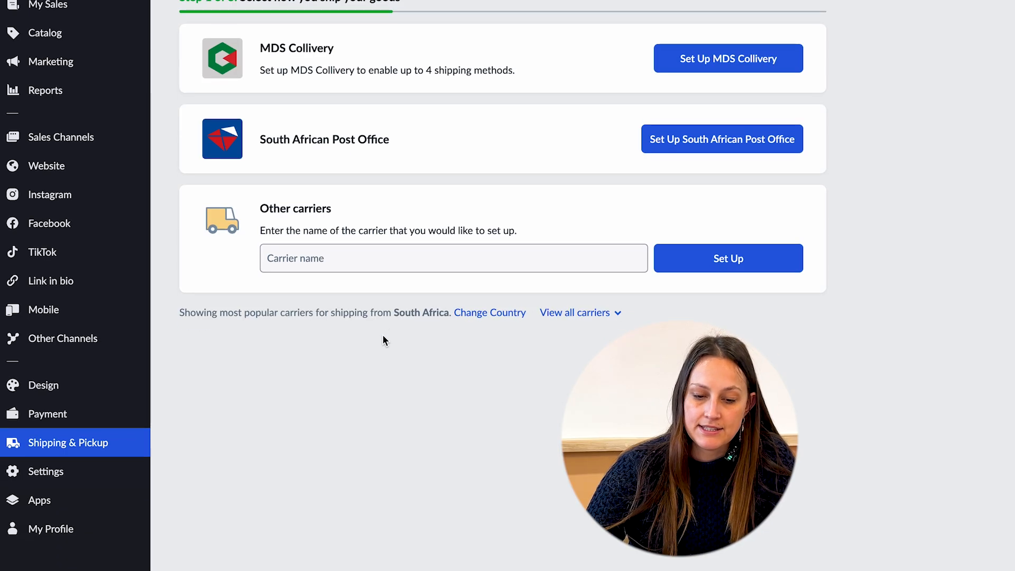
scroll(383, 335, up, 1)
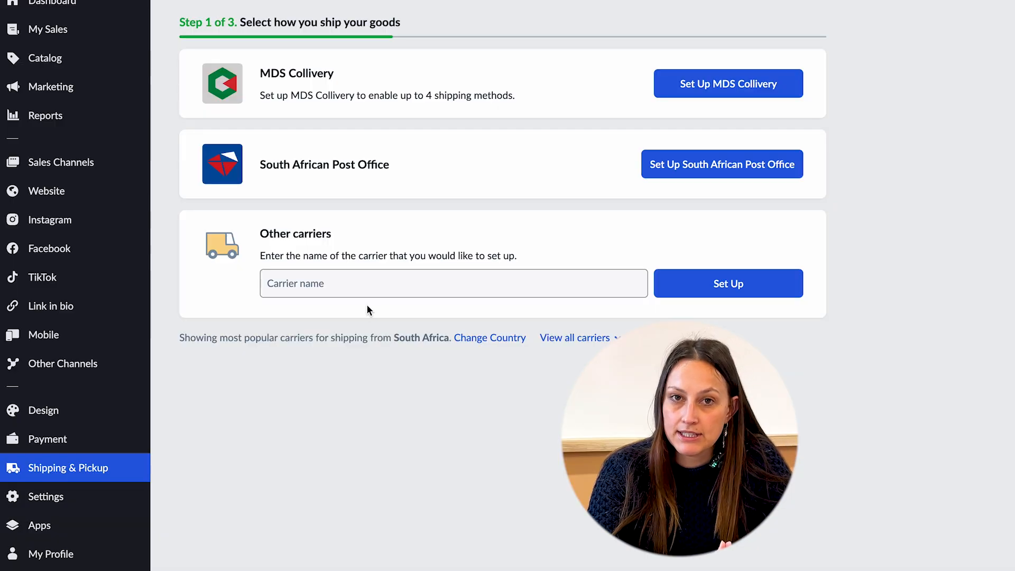
click(353, 284)
text(Personal)
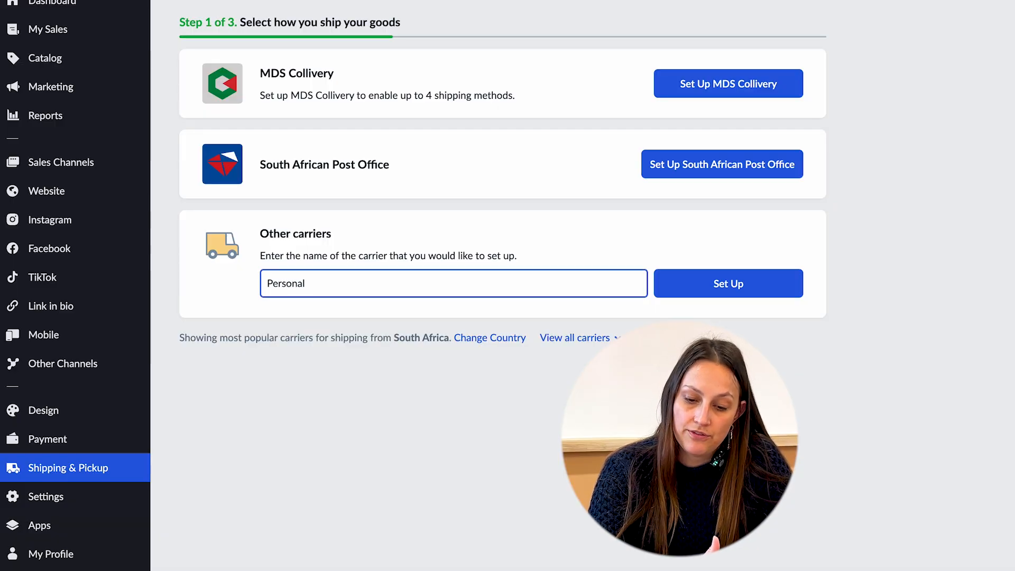
click(709, 279)
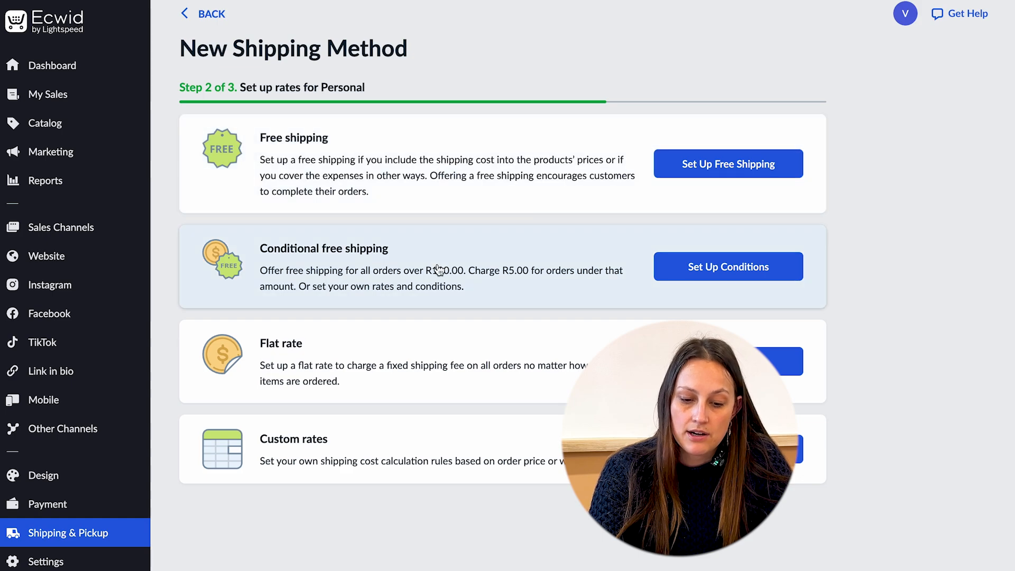
Choose the flat rate option and set the shipping rate to R 100.
scroll(426, 447, down, 1)
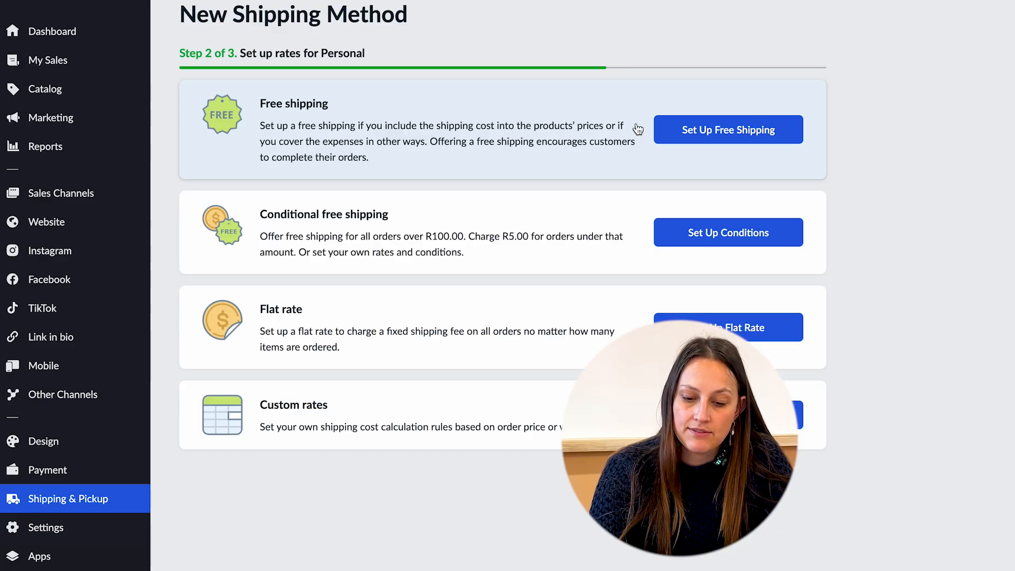
click(735, 327)
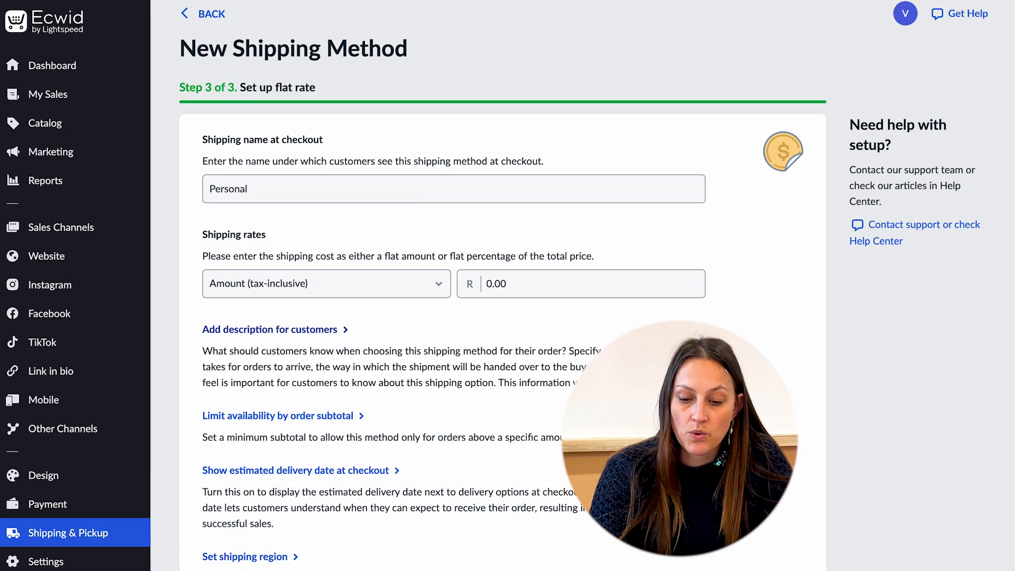
scroll(540, 344, down, 1)
click(537, 233)
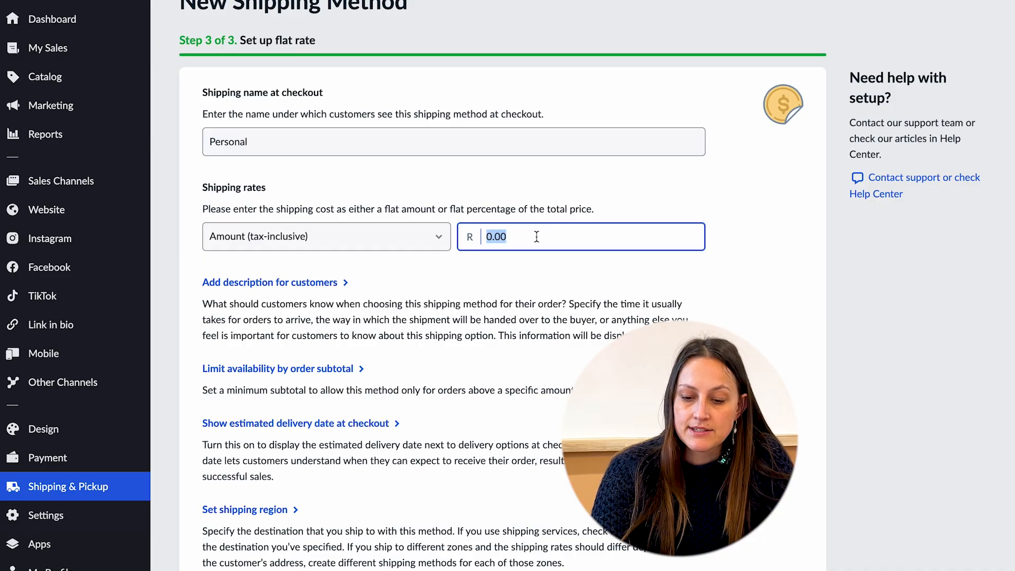
text(100)
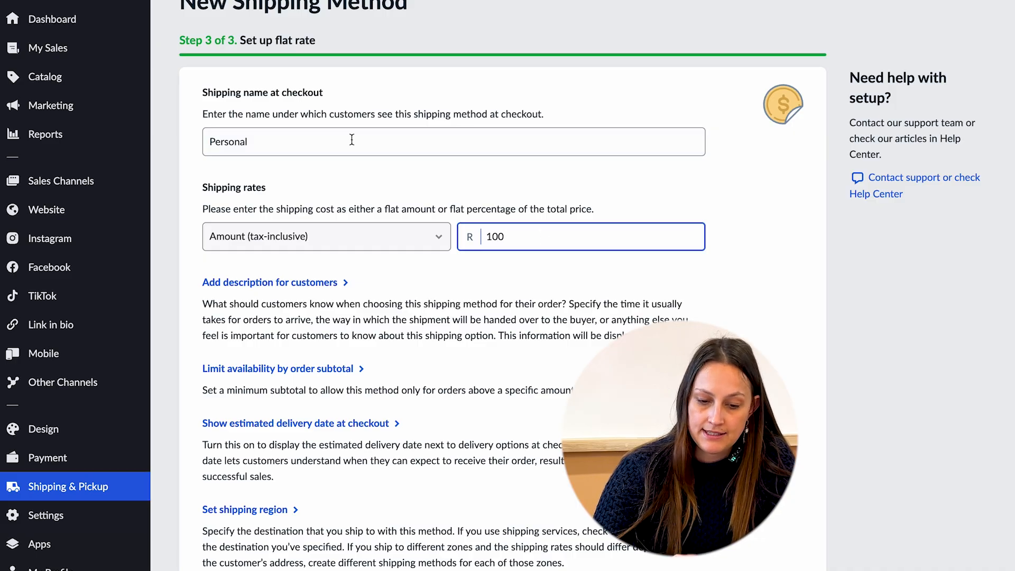
Rename the shipping method at checkout to Delivery and enable showing the estimated delivery date.
click(318, 148)
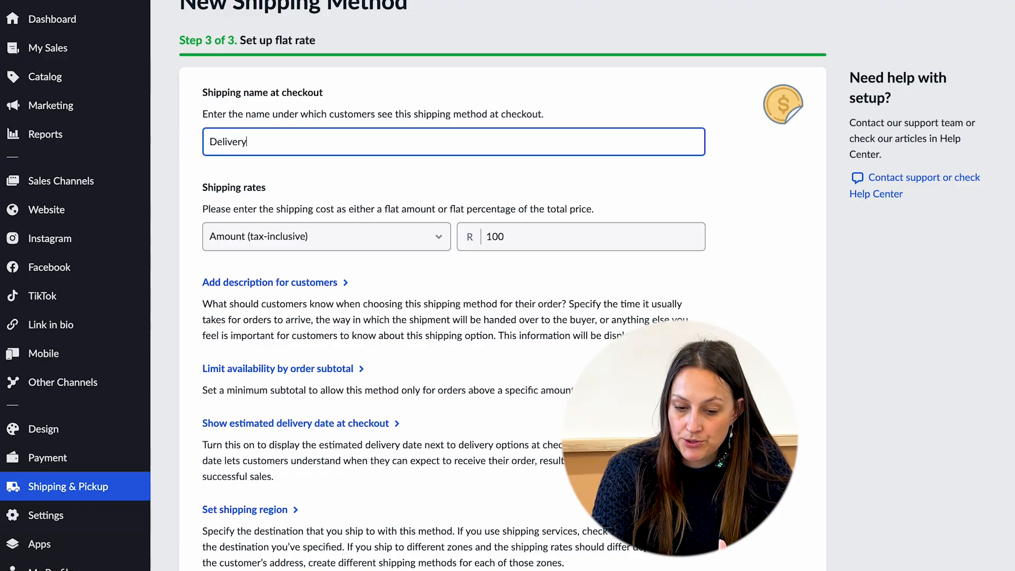
scroll(377, 278, down, 1)
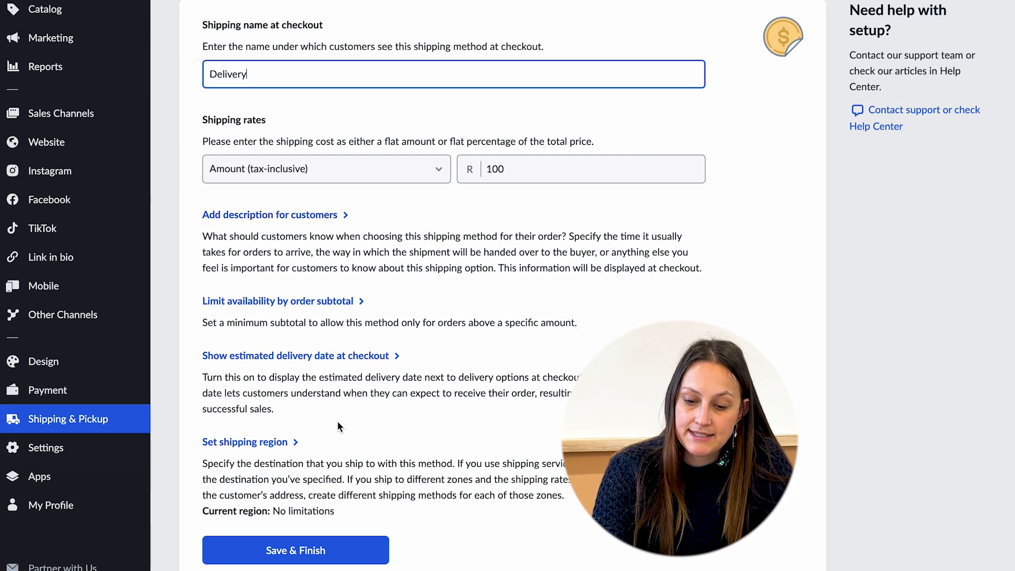
click(313, 364)
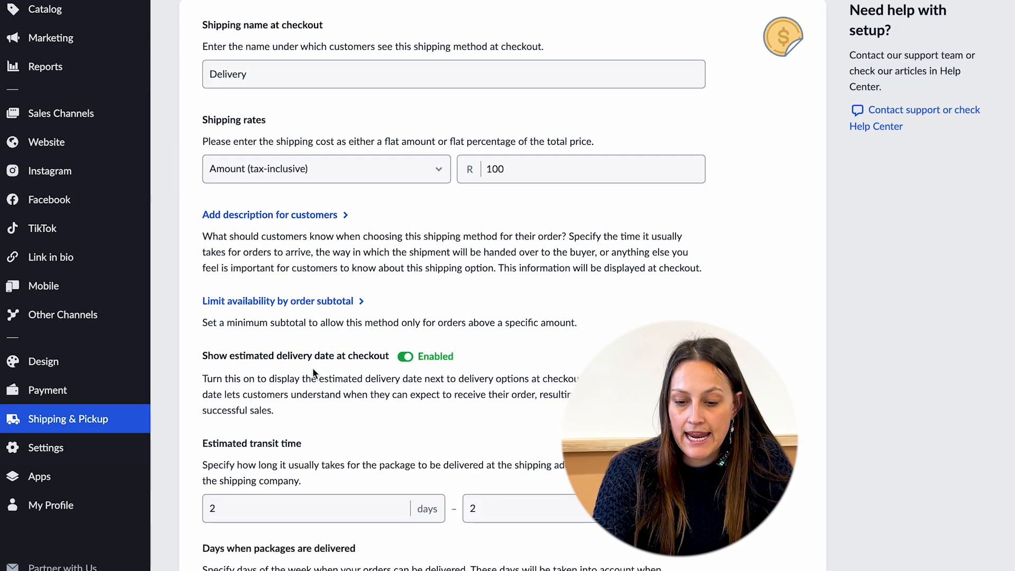
Limit the shipping region by country to South Africa.
scroll(313, 367, down, 5)
scroll(313, 374, down, 5)
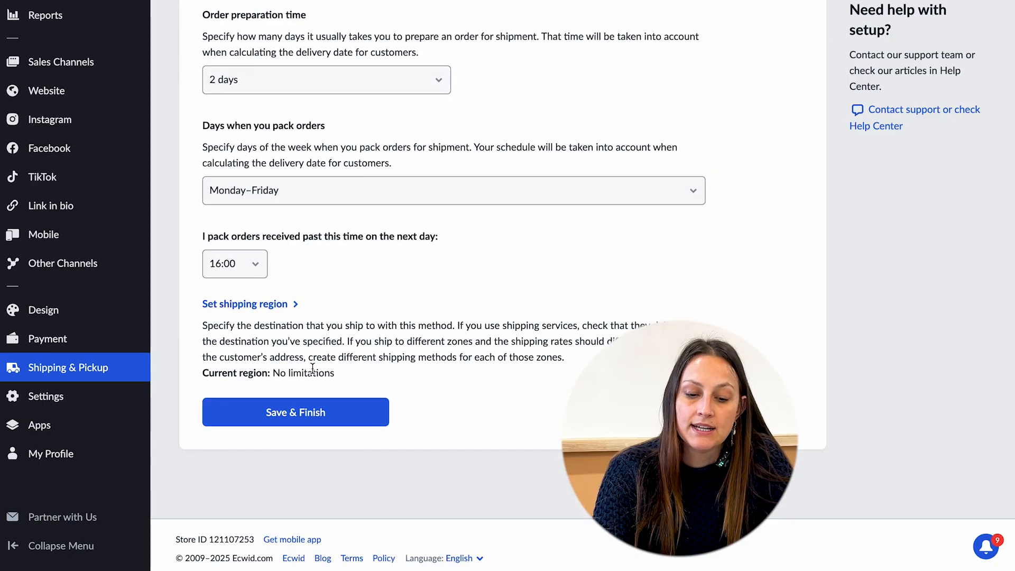
click(259, 309)
scroll(302, 344, down, 2)
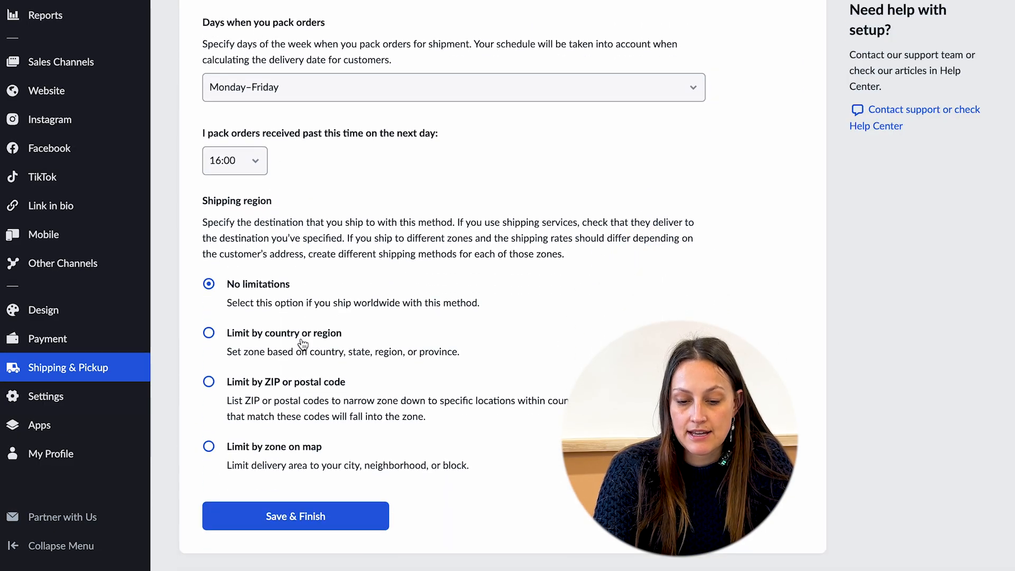
click(285, 336)
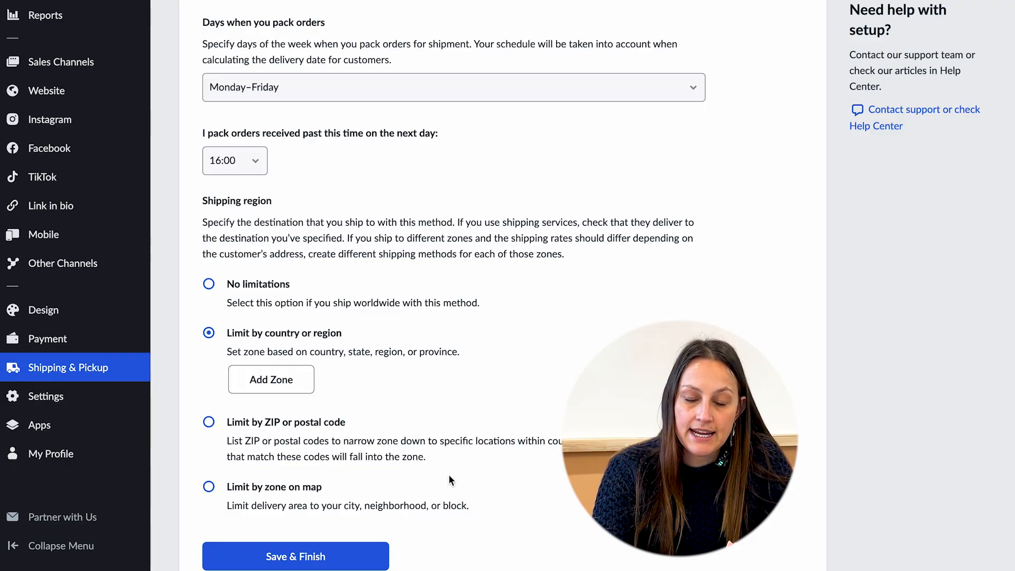
scroll(448, 480, down, 3)
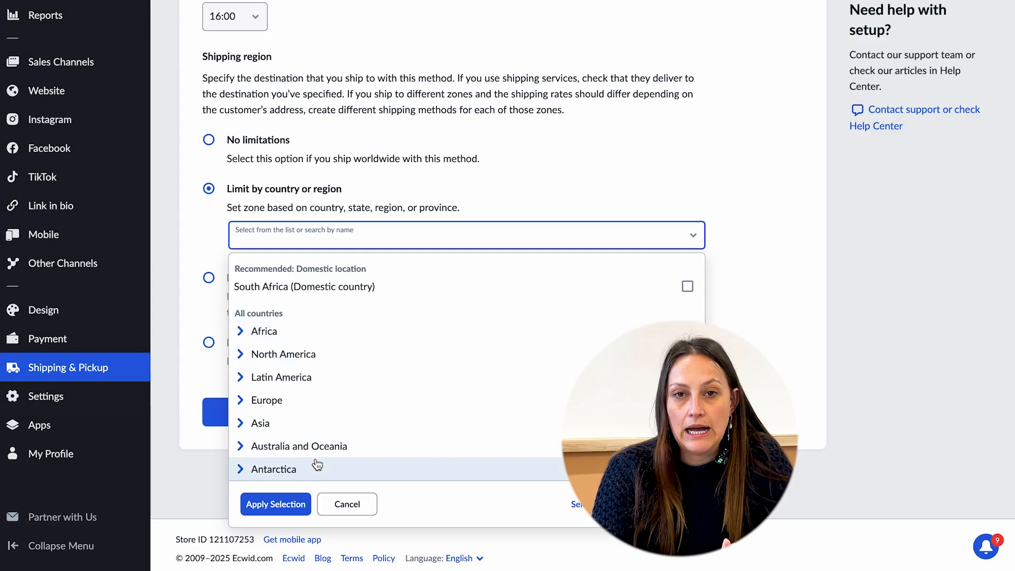
click(346, 289)
click(261, 503)
Set the estimated transit time to 1–3 days.
scroll(277, 327, up, 10)
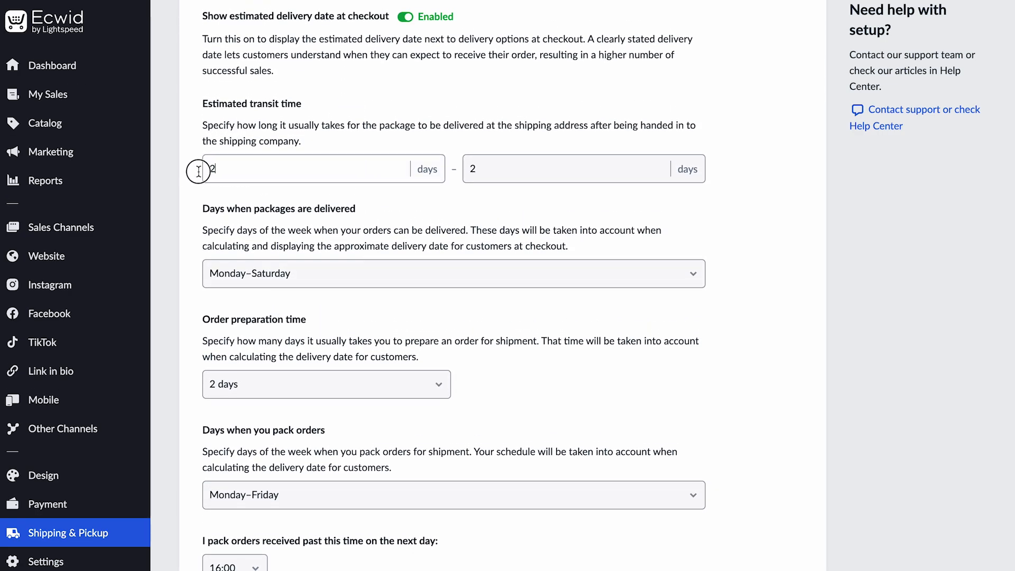
click(198, 170)
text(1)
click(461, 172)
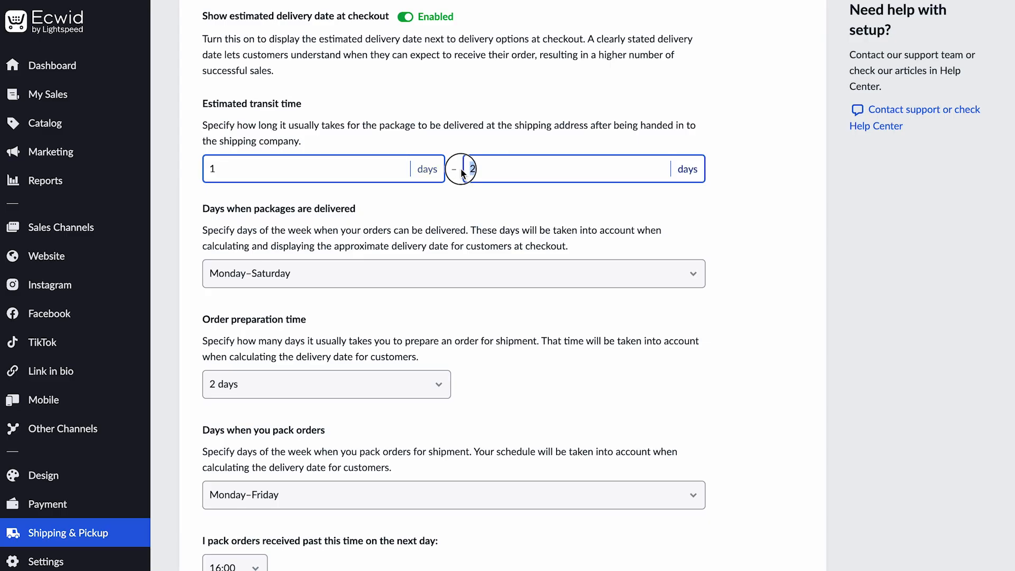
text(3)
key(Tab)
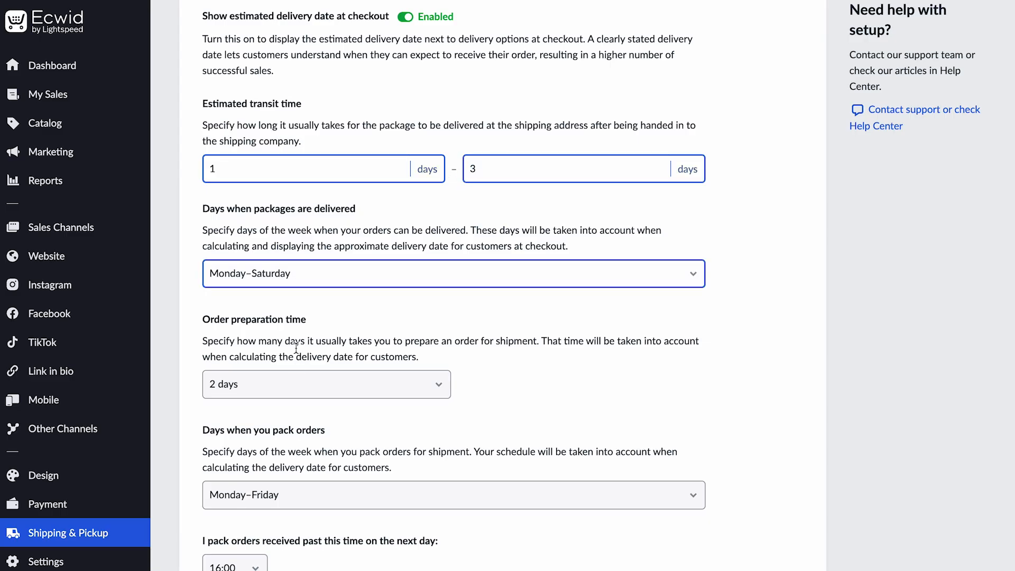
Set delivery days to Monday–Friday and the order preparation time to 1 day.
click(296, 278)
click(280, 257)
scroll(317, 328, down, 1)
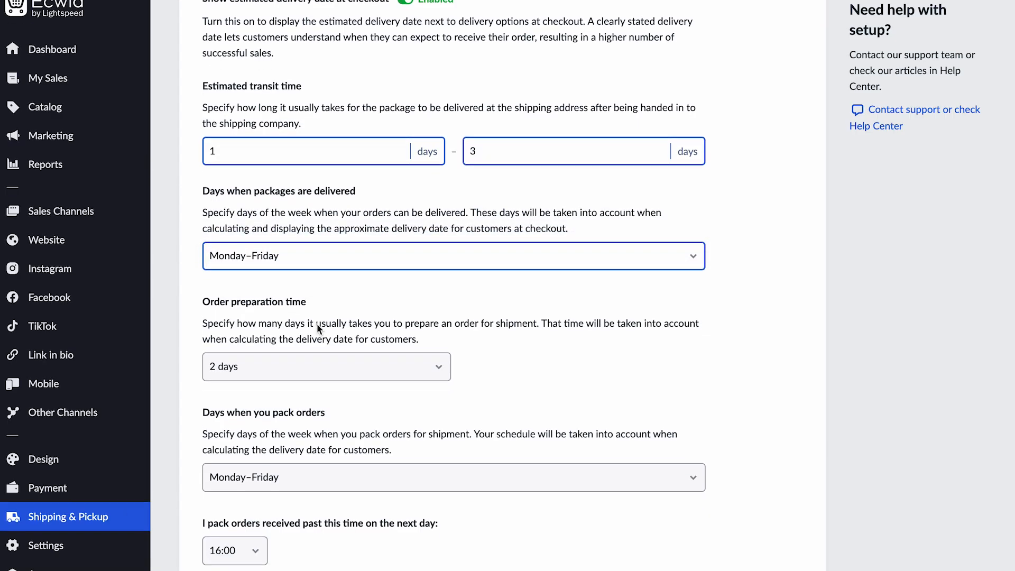
scroll(316, 323, down, 2)
click(316, 323)
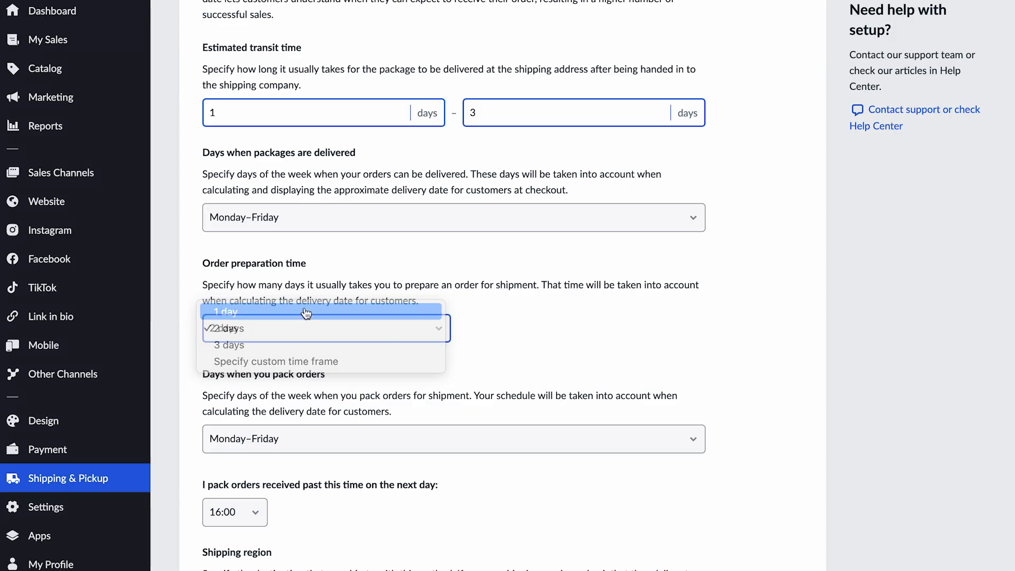
click(306, 313)
Save and finish the Delivery shipping method.
scroll(317, 319, down, 7)
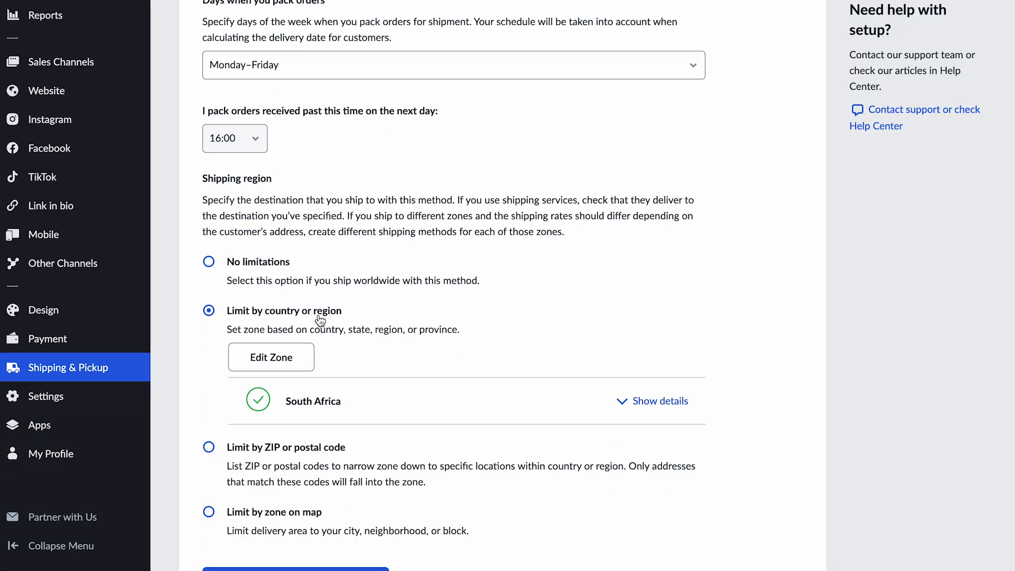
scroll(297, 293, up, 10)
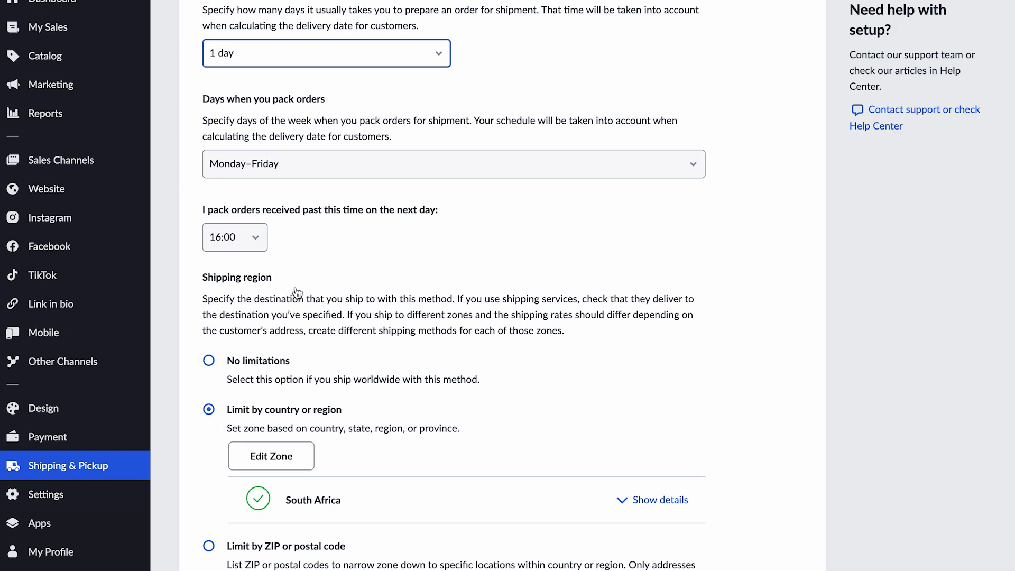
scroll(294, 287, down, 10)
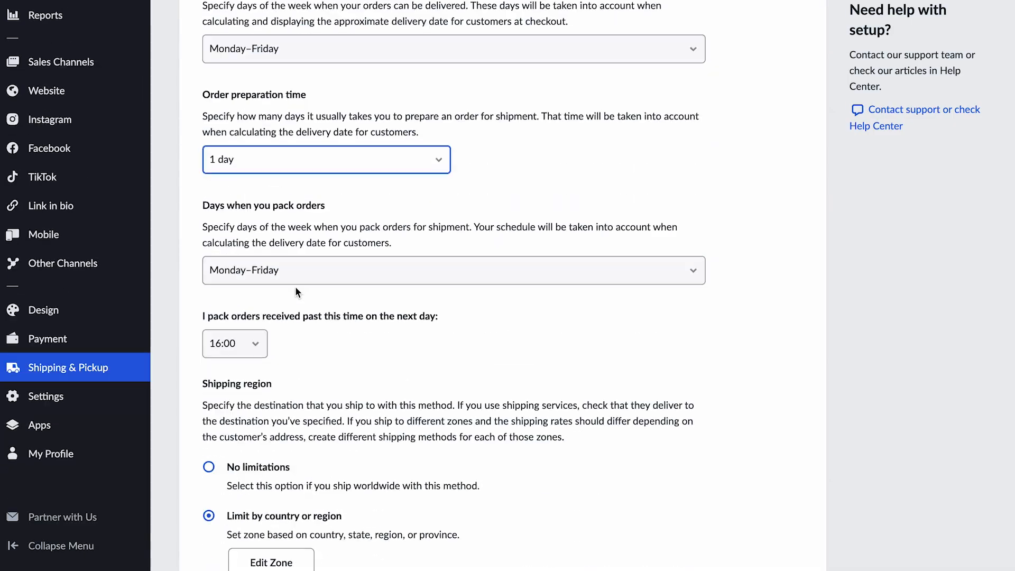
click(307, 412)
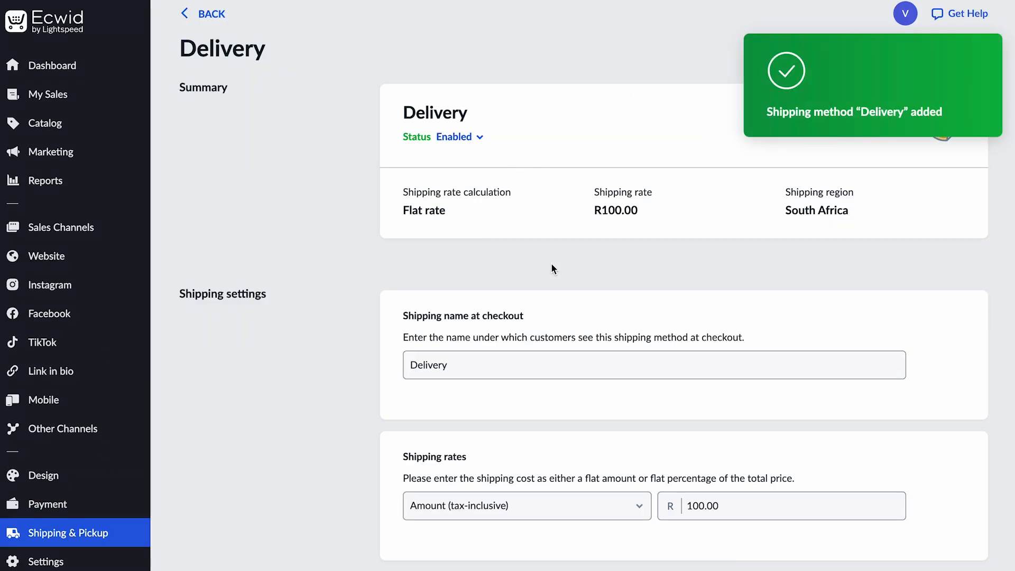
scroll(458, 316, down, 1)
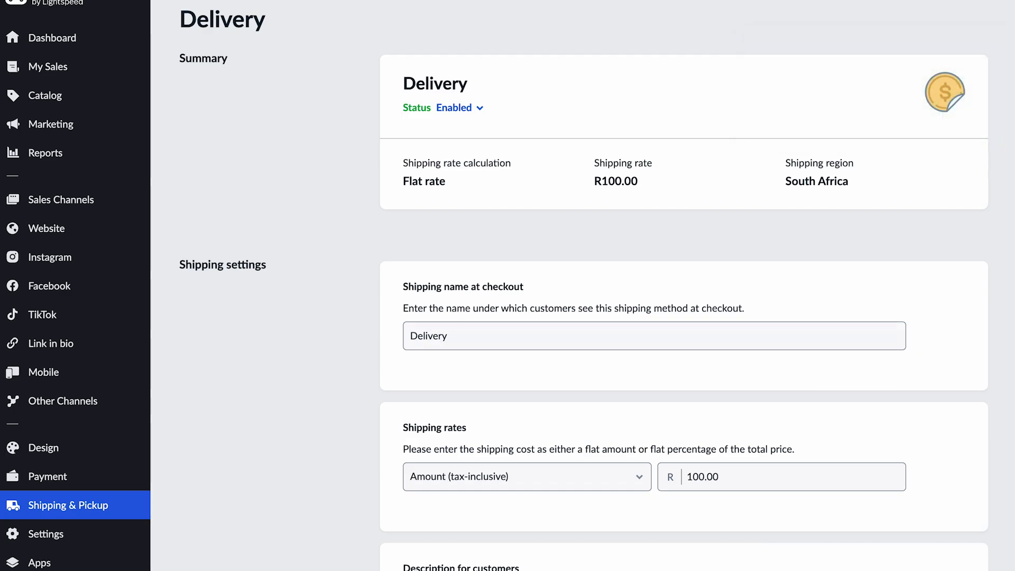
Open Payment settings and browse the online payment processors offered for South Africa.
click(80, 477)
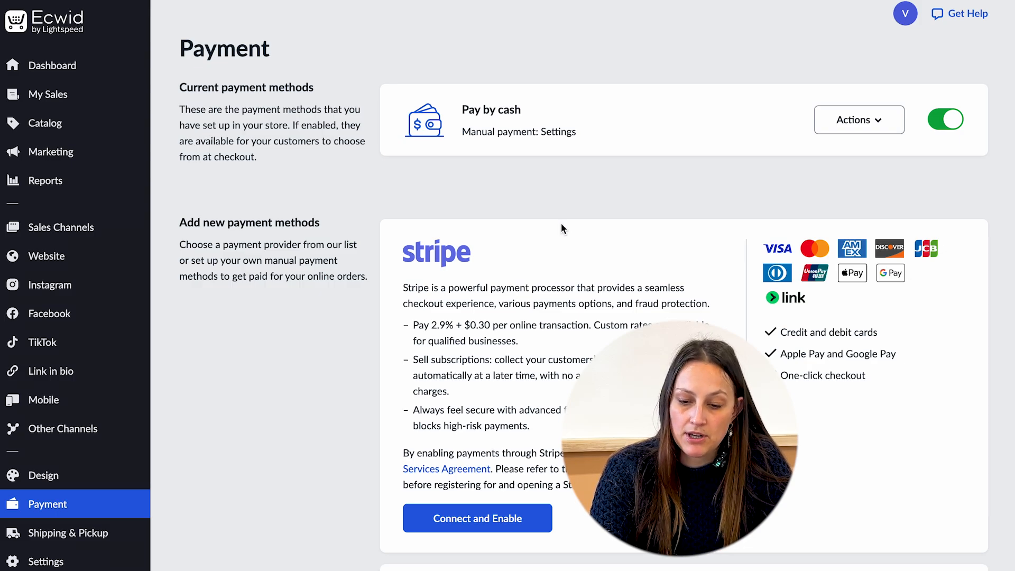
scroll(502, 197, down, 6)
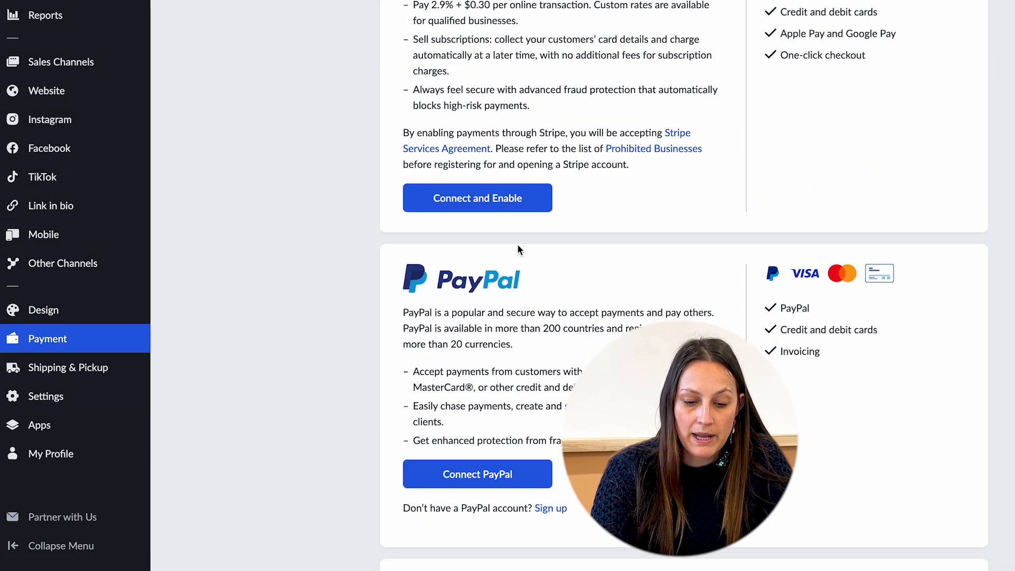
scroll(518, 248, down, 7)
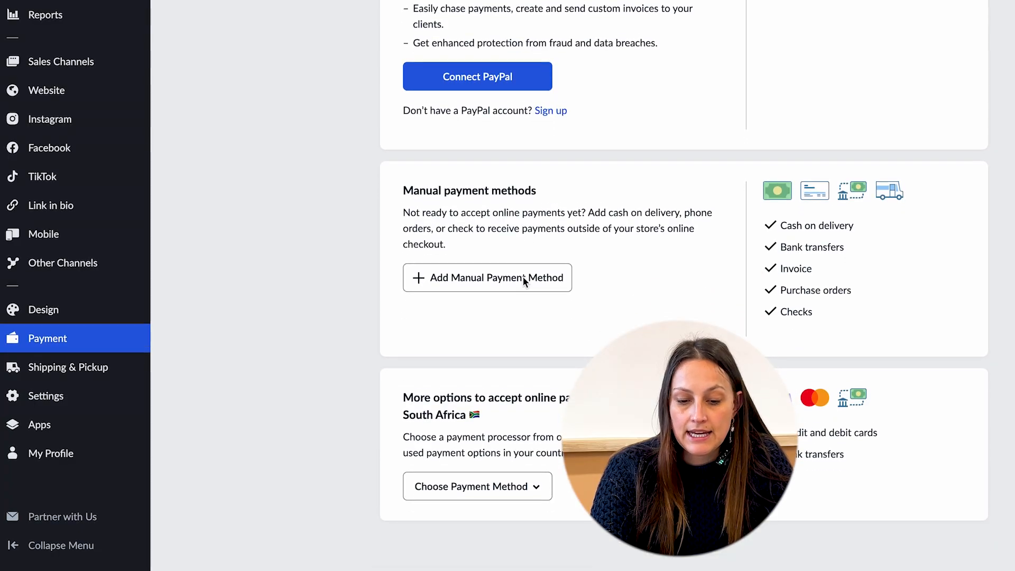
scroll(523, 280, down, 4)
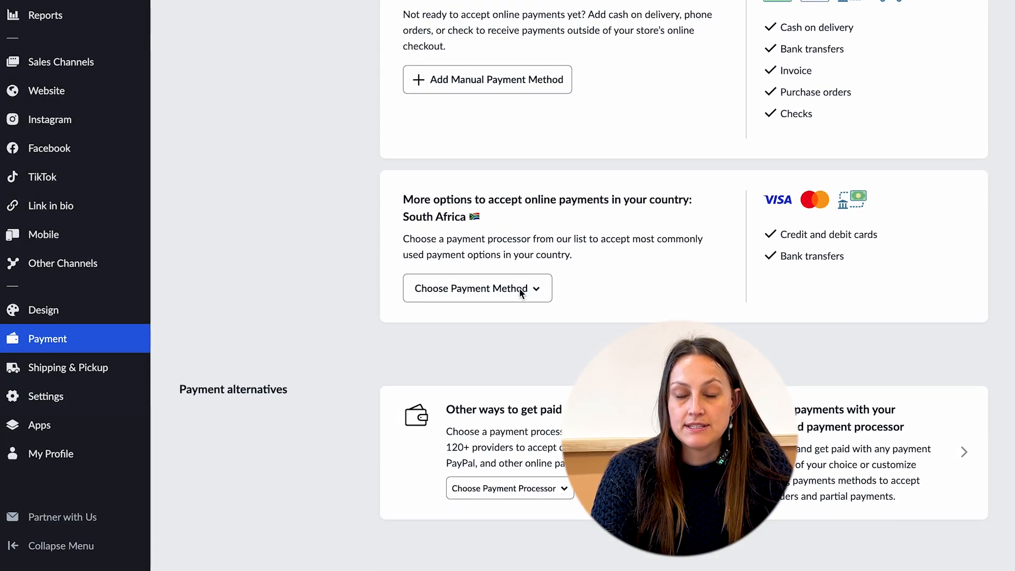
click(538, 294)
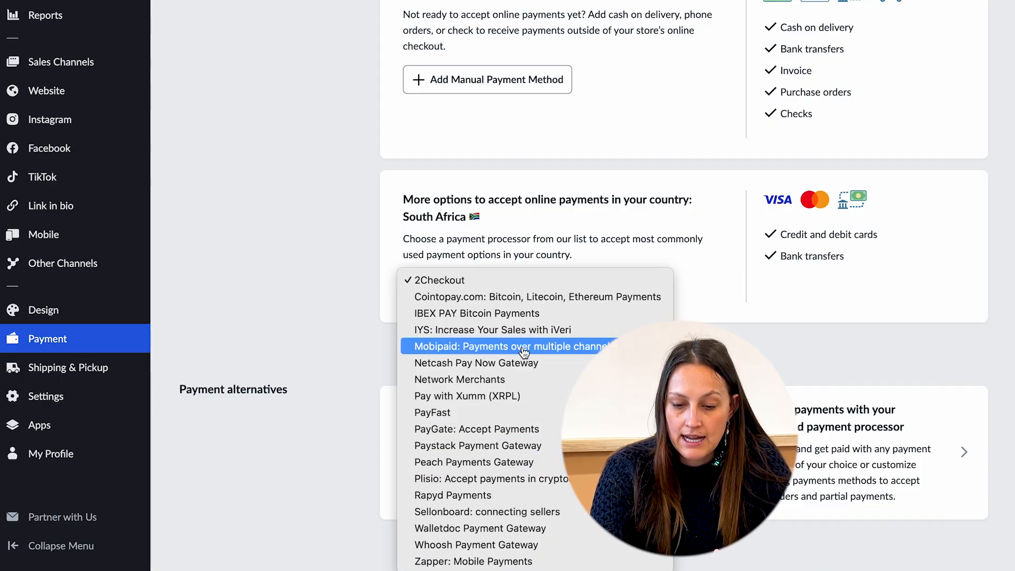
click(438, 280)
scroll(582, 285, up, 10)
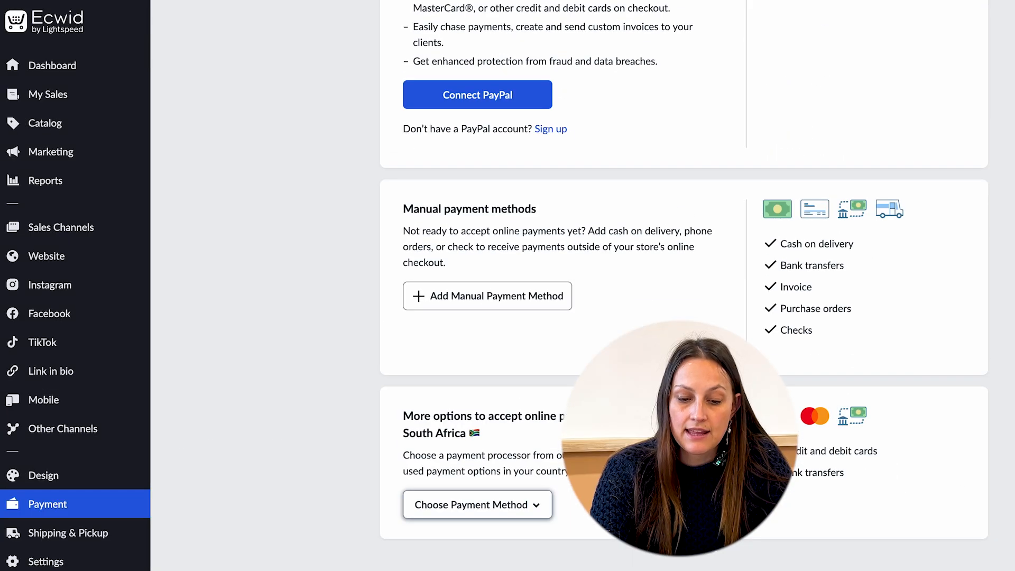
Browse the full payment processor list and the South Africa processor list without choosing one.
scroll(558, 437, down, 15)
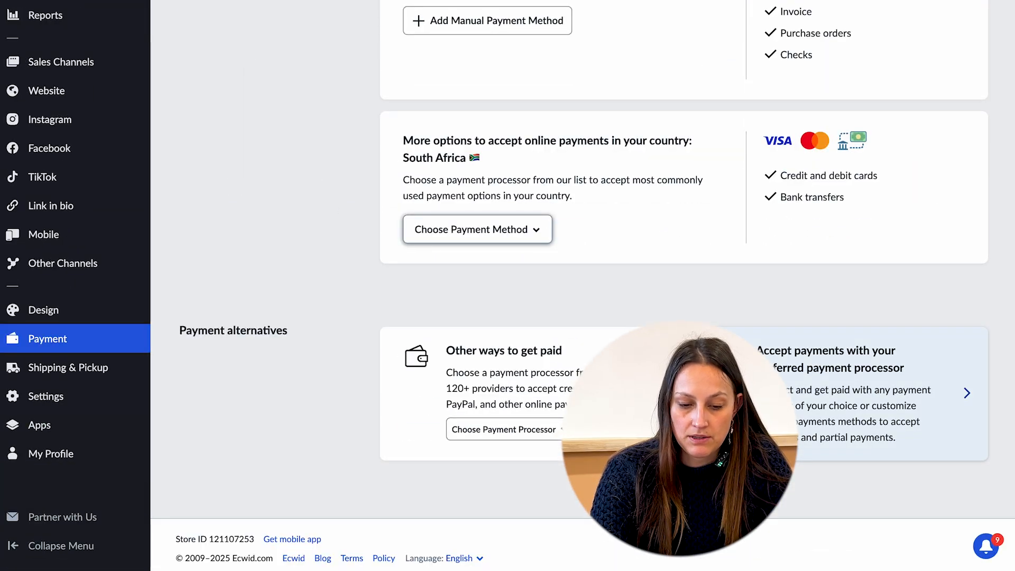
click(558, 438)
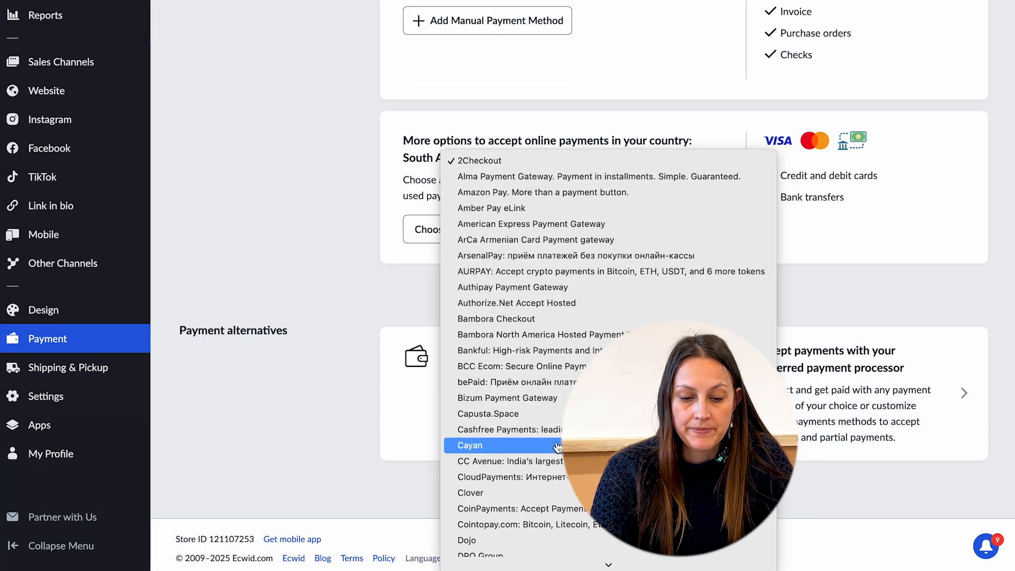
click(351, 439)
click(476, 236)
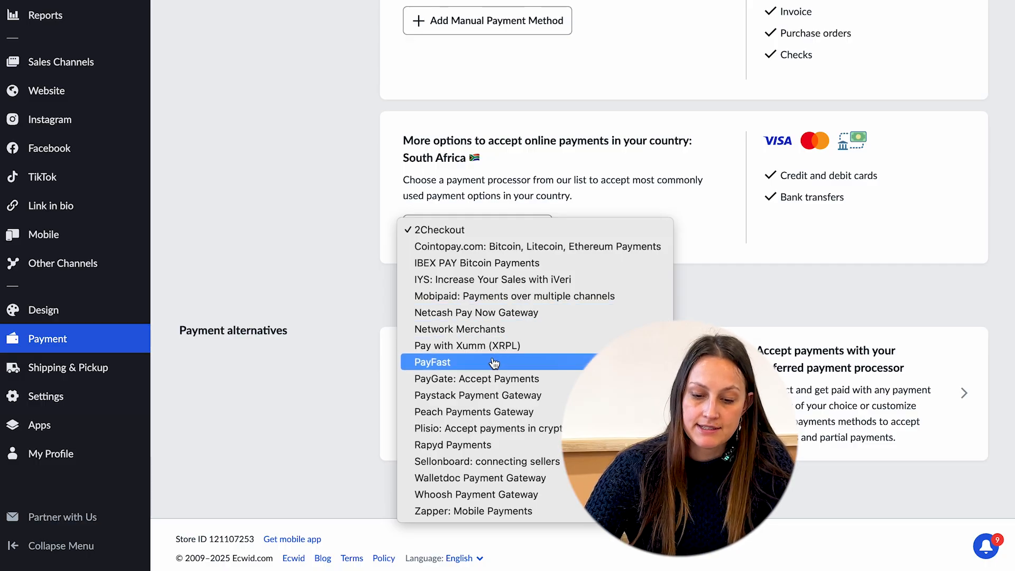
key(Escape)
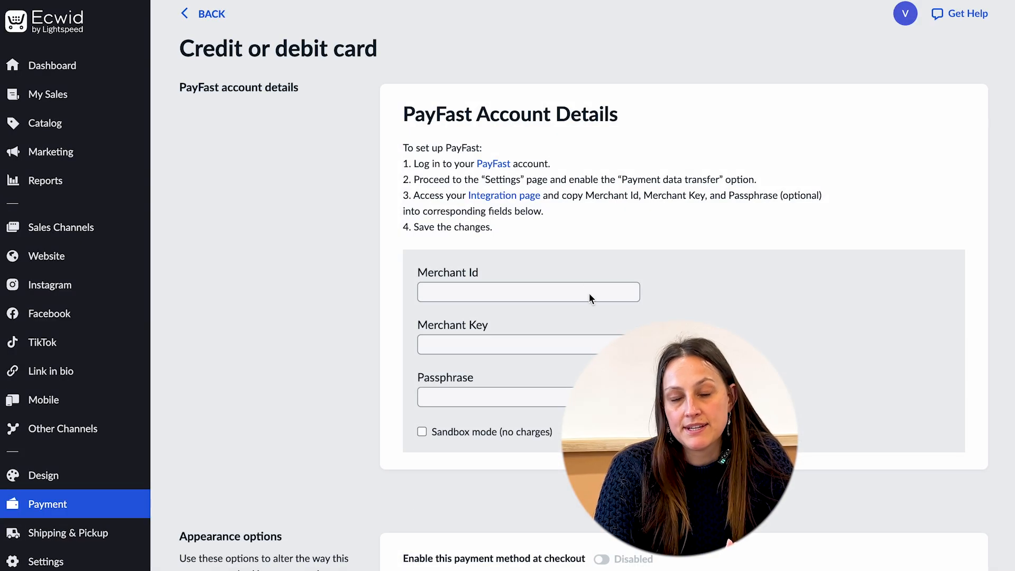
Select PayFast as the card processor and fill in its merchant ID, merchant key and passphrase.
click(500, 294)
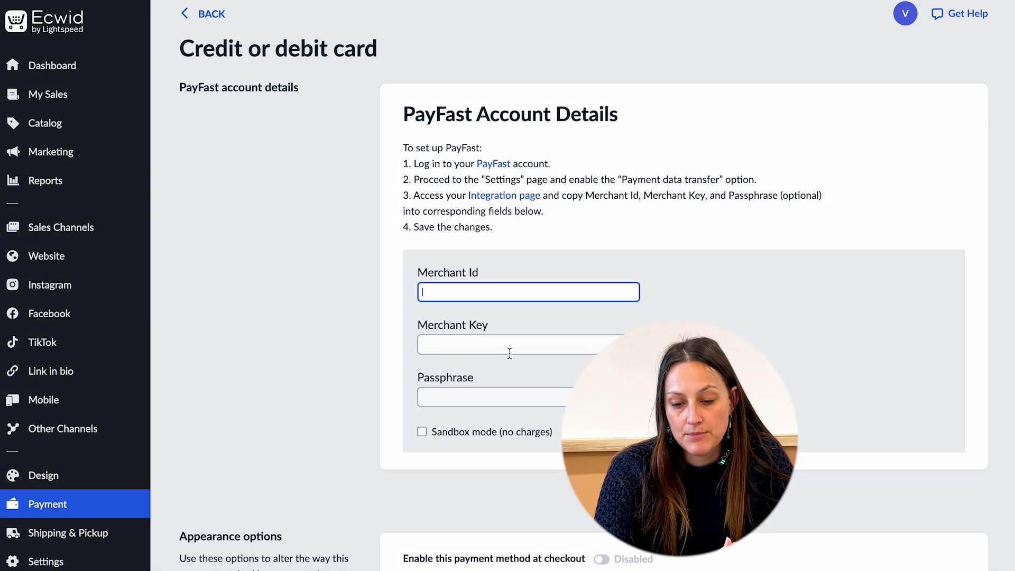
click(505, 345)
click(501, 396)
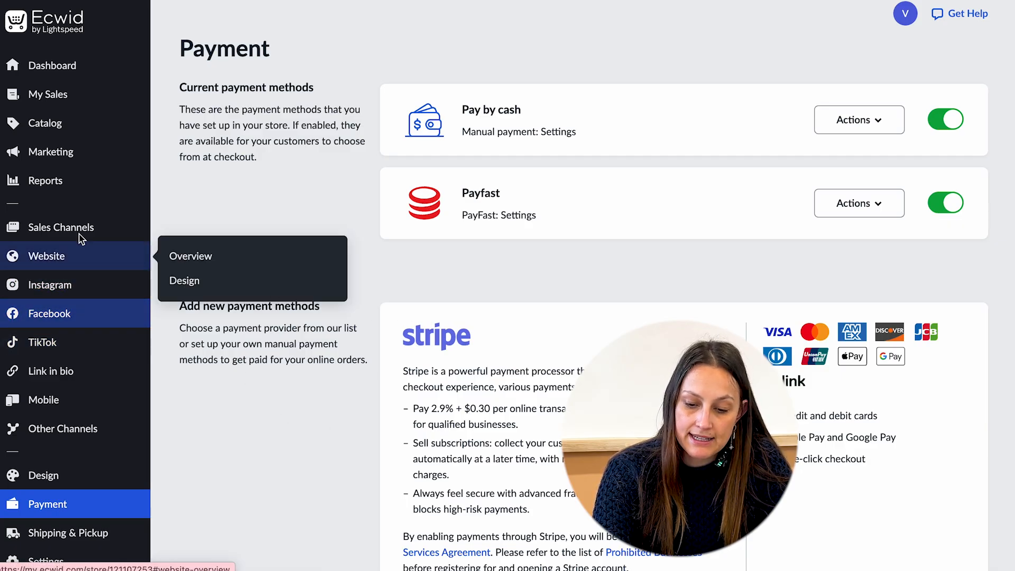
Open the product catalog and view the import and export options.
click(48, 129)
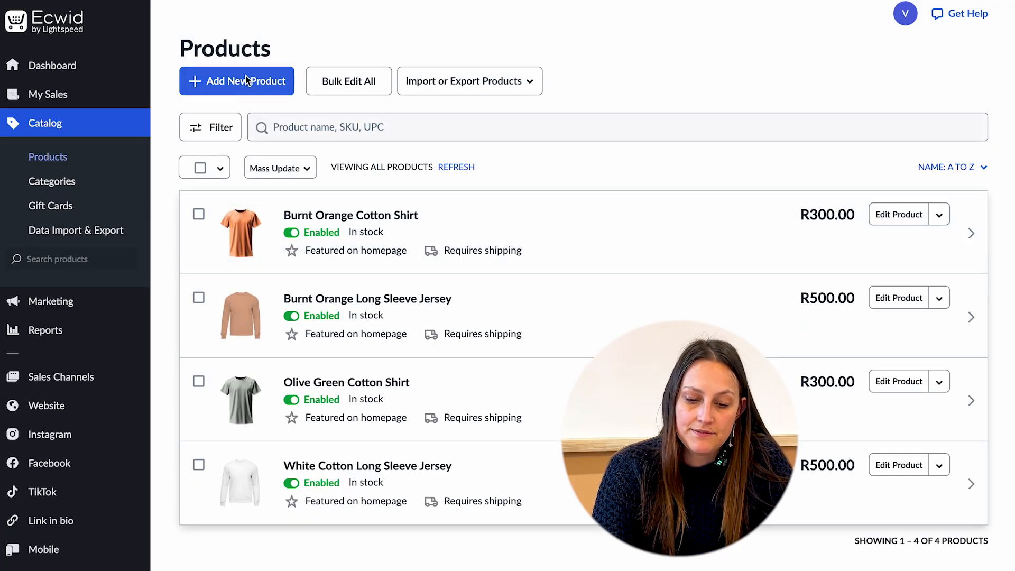
click(420, 83)
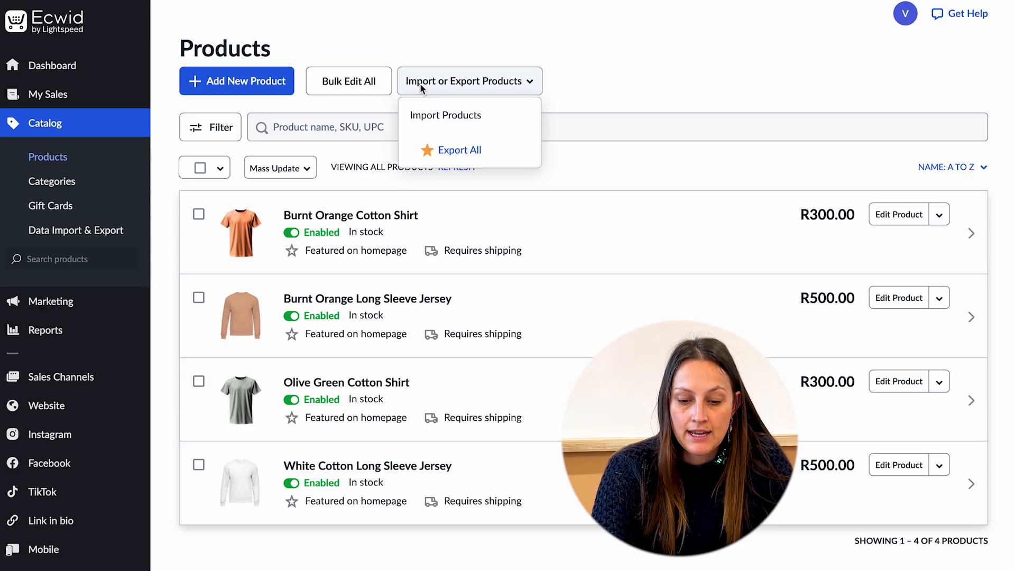
click(419, 83)
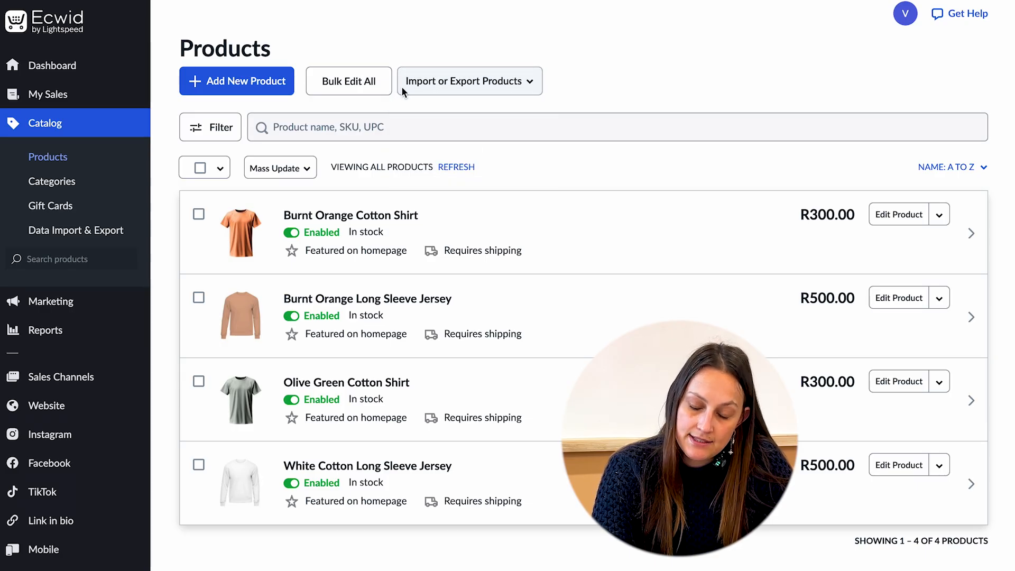
Open the Bulk Product Editor, view the Burnt Orange Cotton Shirt's gallery, and return to the product list.
click(373, 86)
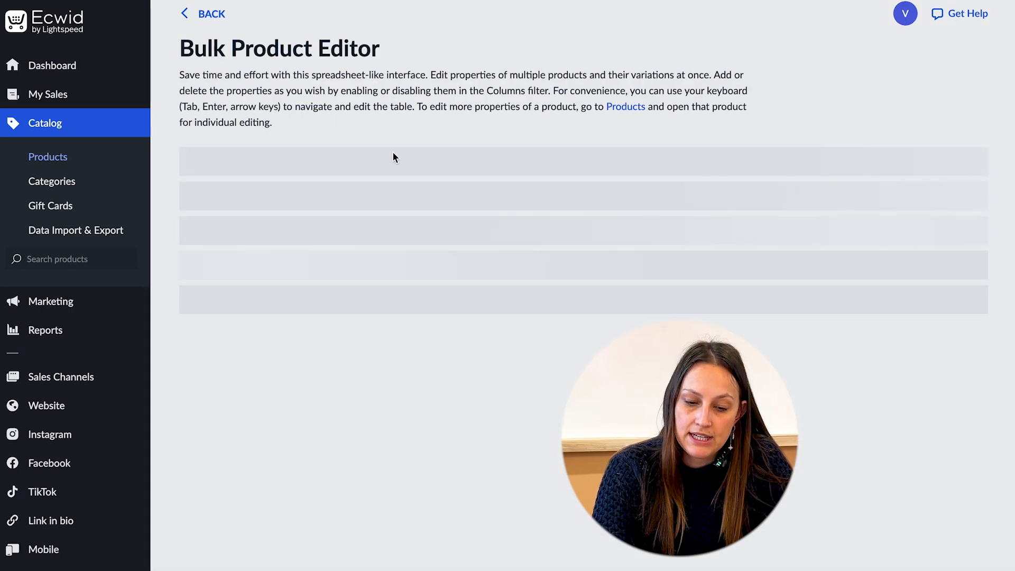
scroll(446, 348, down, 1)
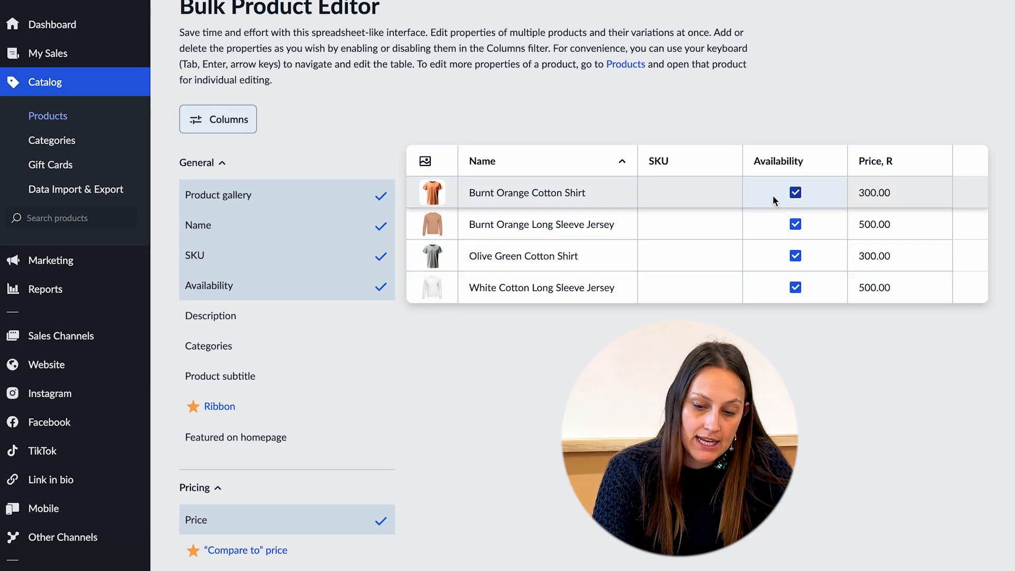
click(429, 195)
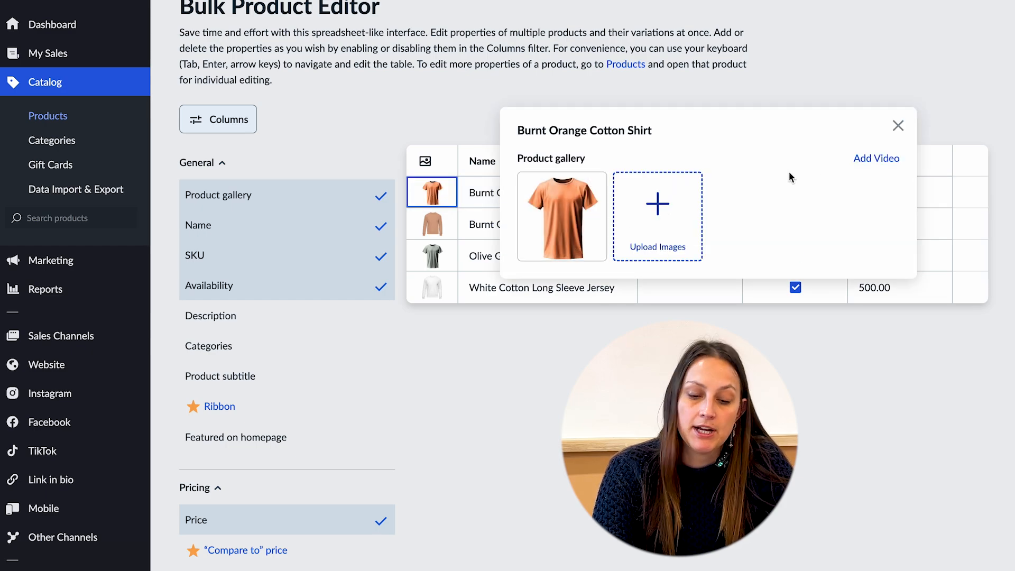
click(897, 125)
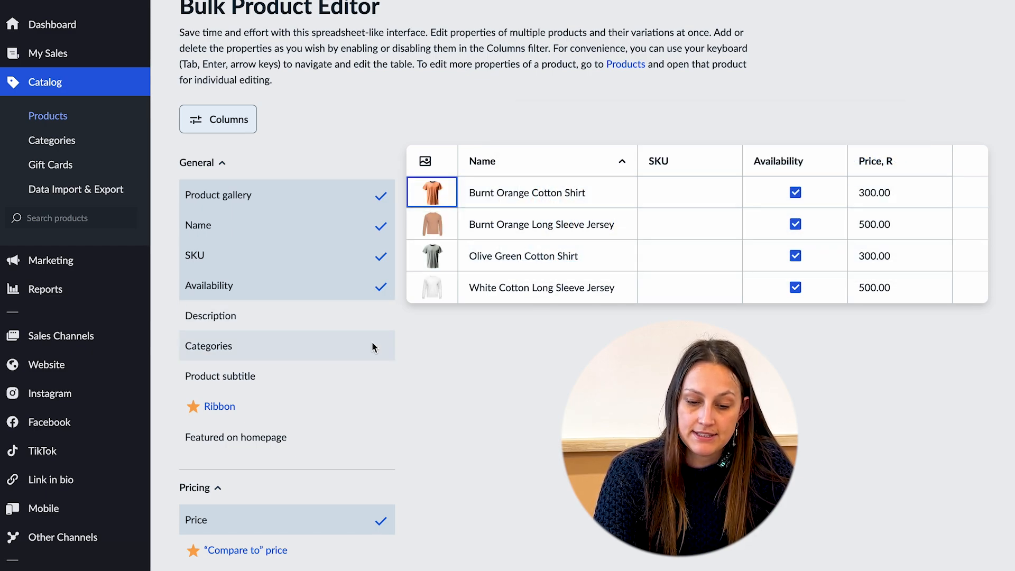
scroll(371, 344, up, 1)
click(209, 16)
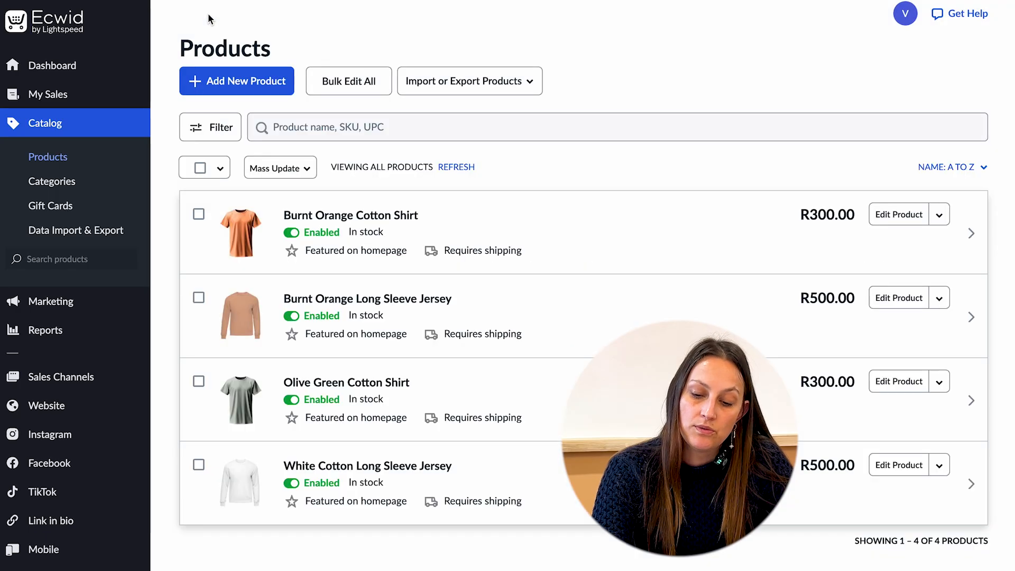
Add a new product named White Cotton T-Shirt.
click(226, 77)
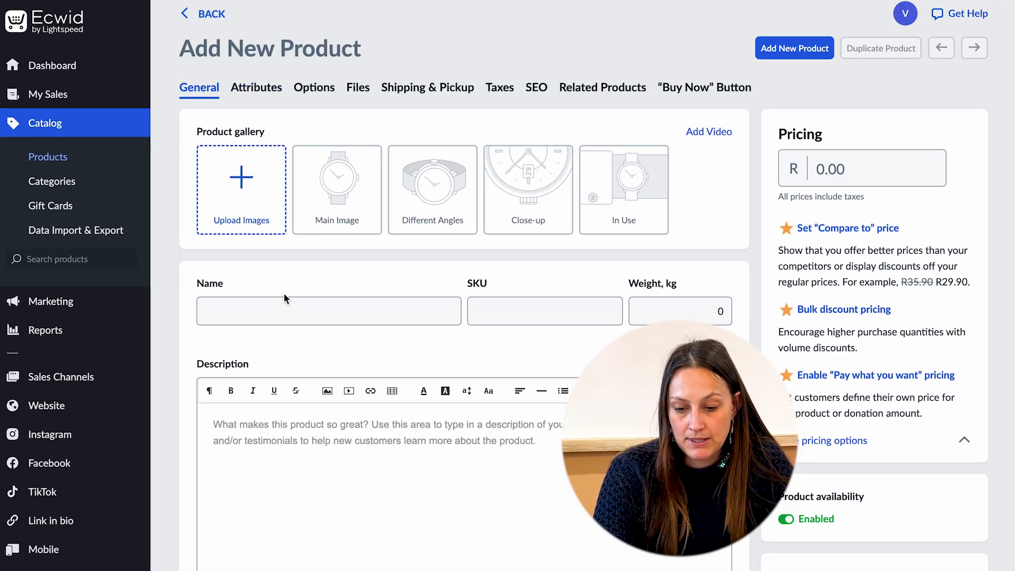
scroll(283, 292, down, 1)
click(250, 63)
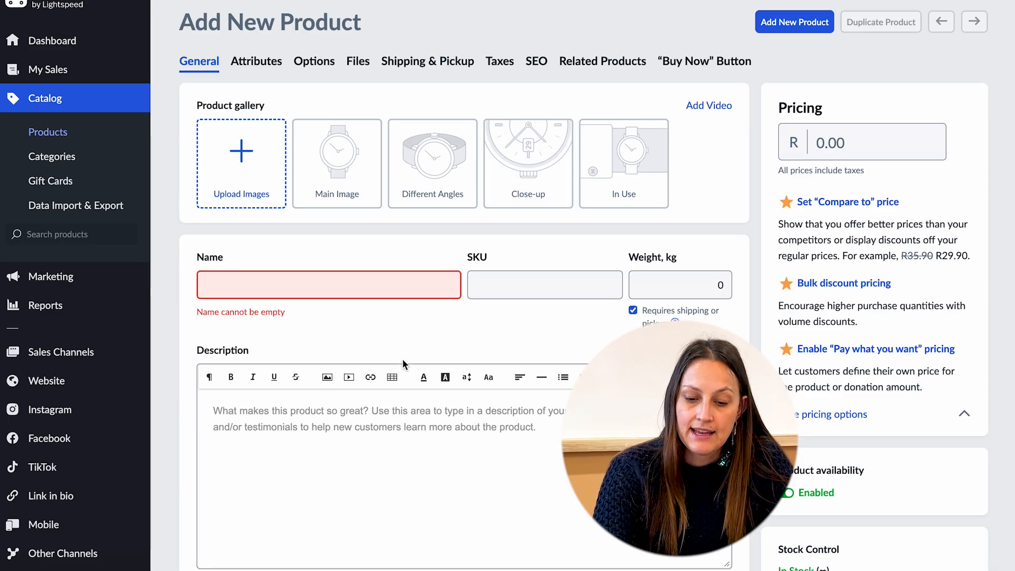
click(339, 296)
text(White Cotton T-Shirt)
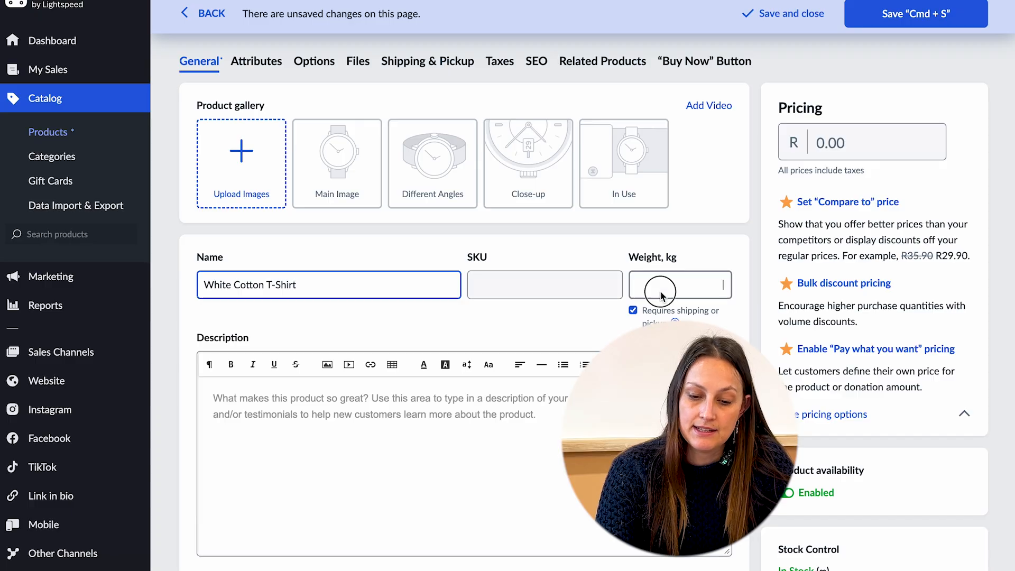
Set the product weight to 0.5 kg and upload a white T-shirt product image.
click(711, 285)
text(0.5)
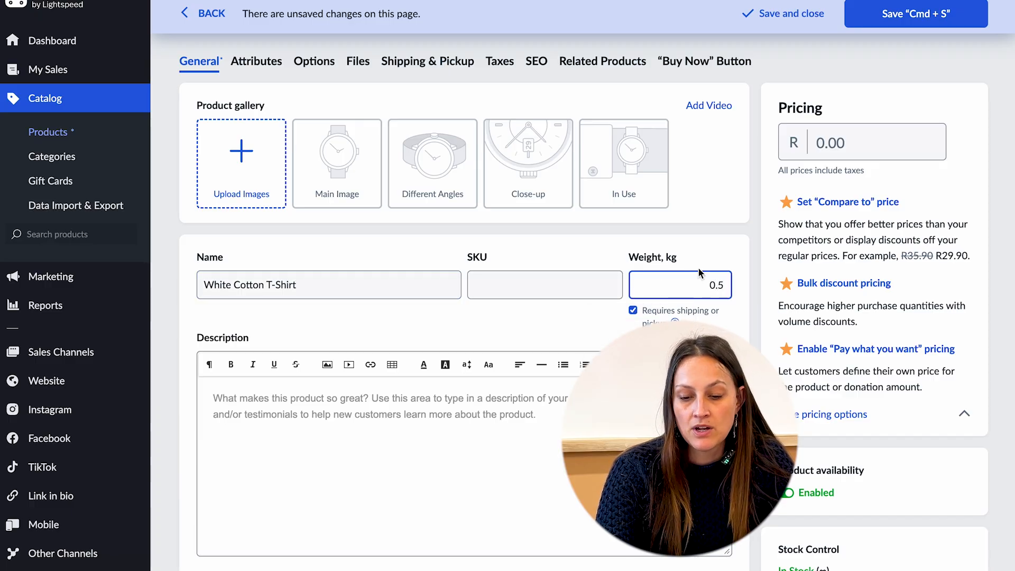
click(244, 160)
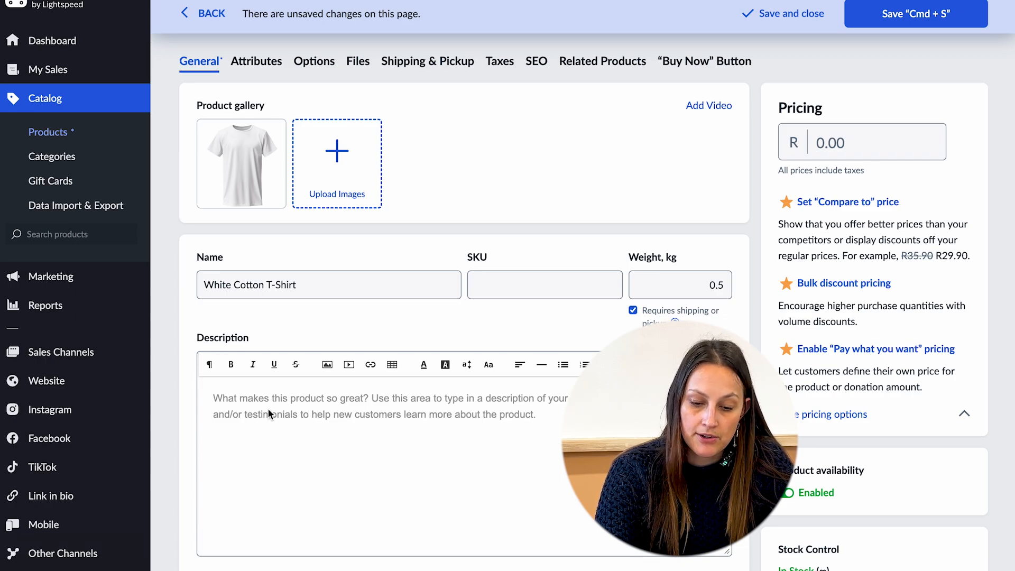
Paste the product description and assign the product to the T-Shirts category.
key(ctrl+v)
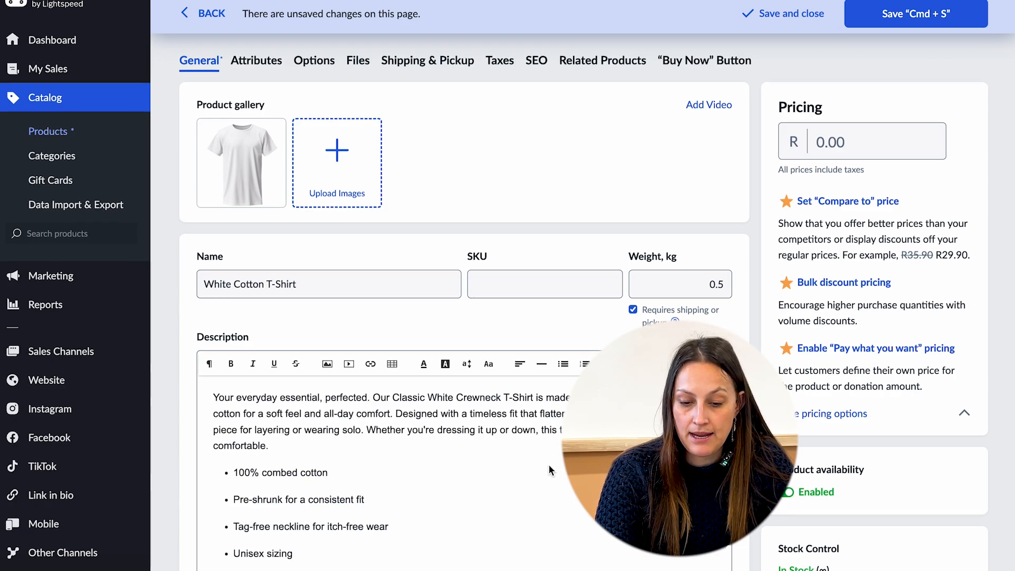
scroll(547, 464, down, 3)
scroll(547, 465, down, 2)
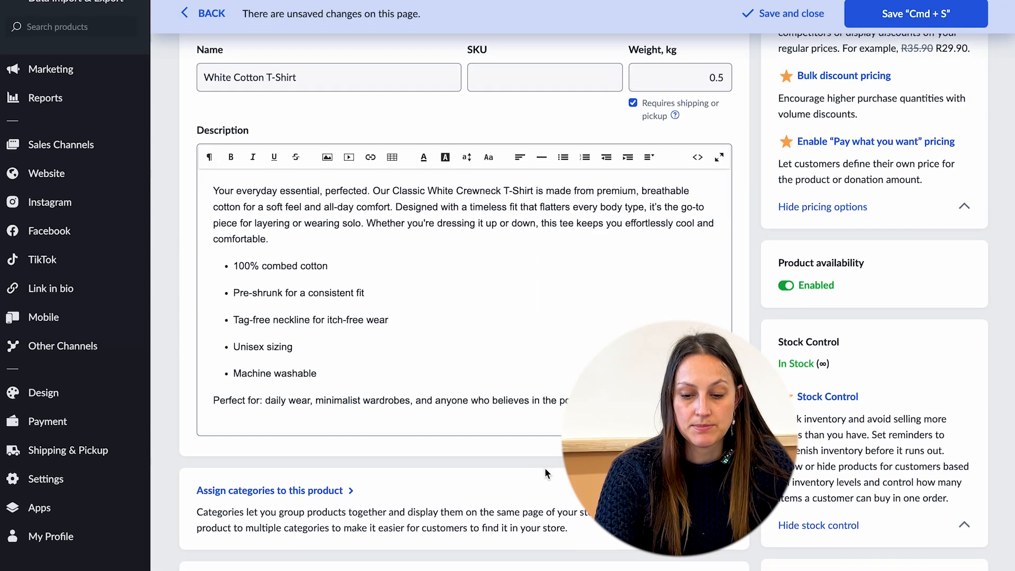
click(344, 490)
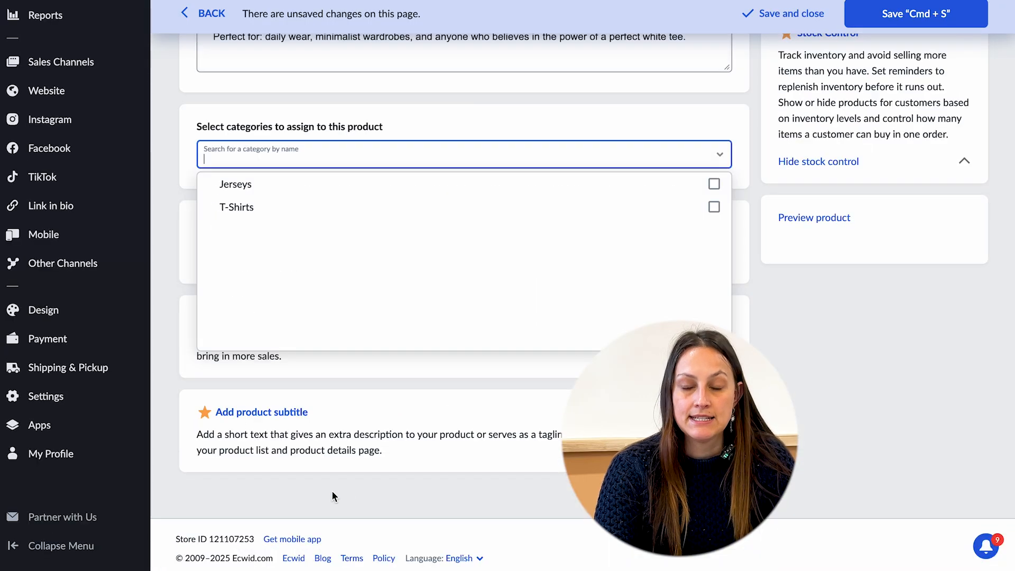
click(248, 213)
Set the product price to R300.
scroll(560, 264, up, 10)
click(858, 179)
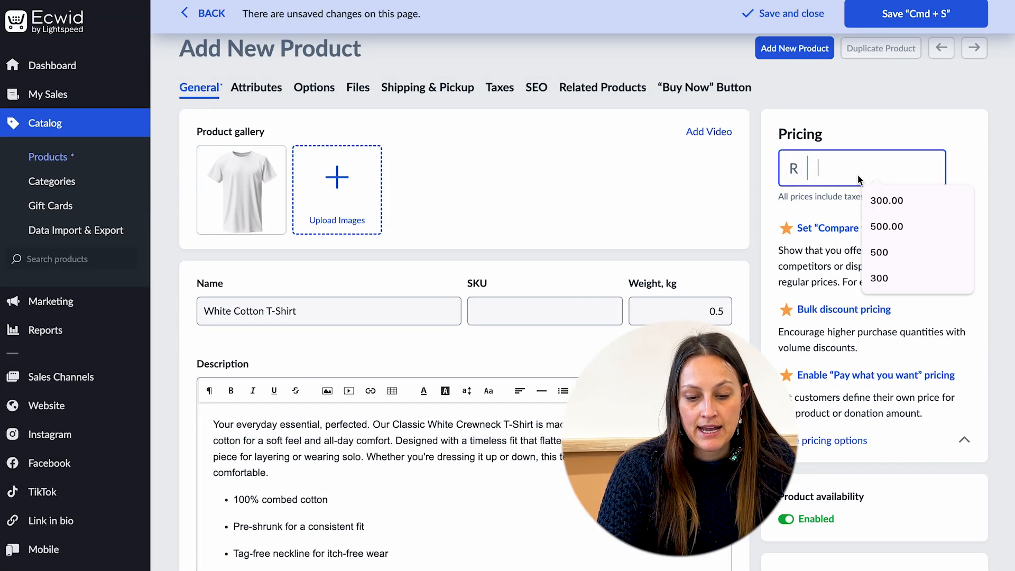
text(300)
key(Tab)
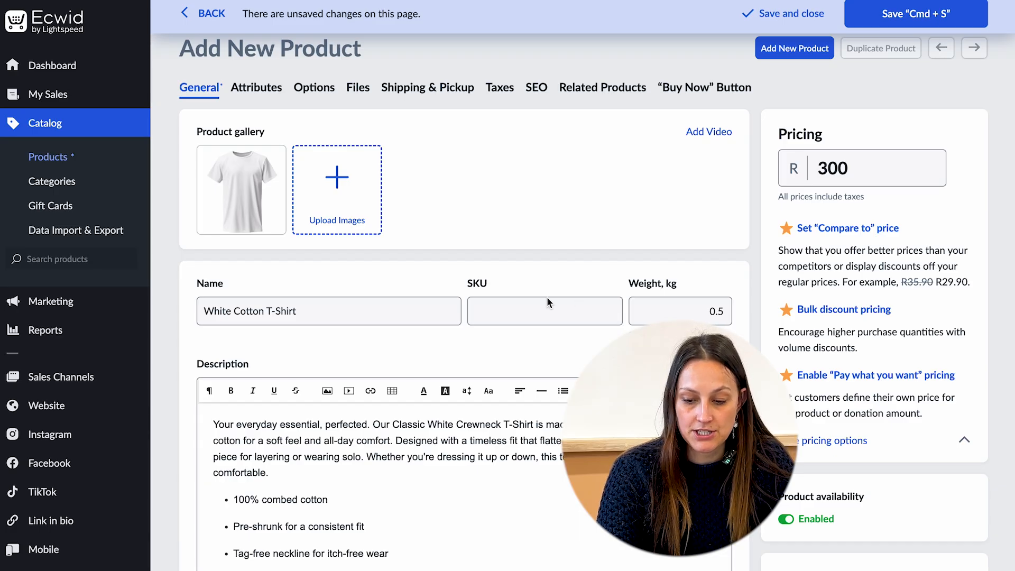
On the product's options, add a customer input field named Personalisation with the Text Field type.
scroll(319, 107, down, 1)
click(315, 90)
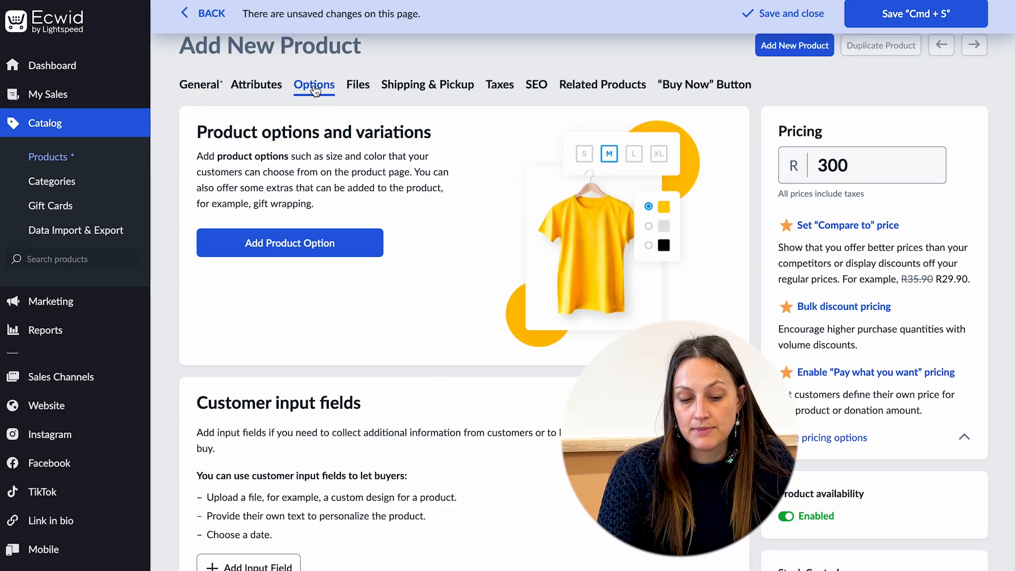
click(270, 243)
scroll(376, 265, down, 2)
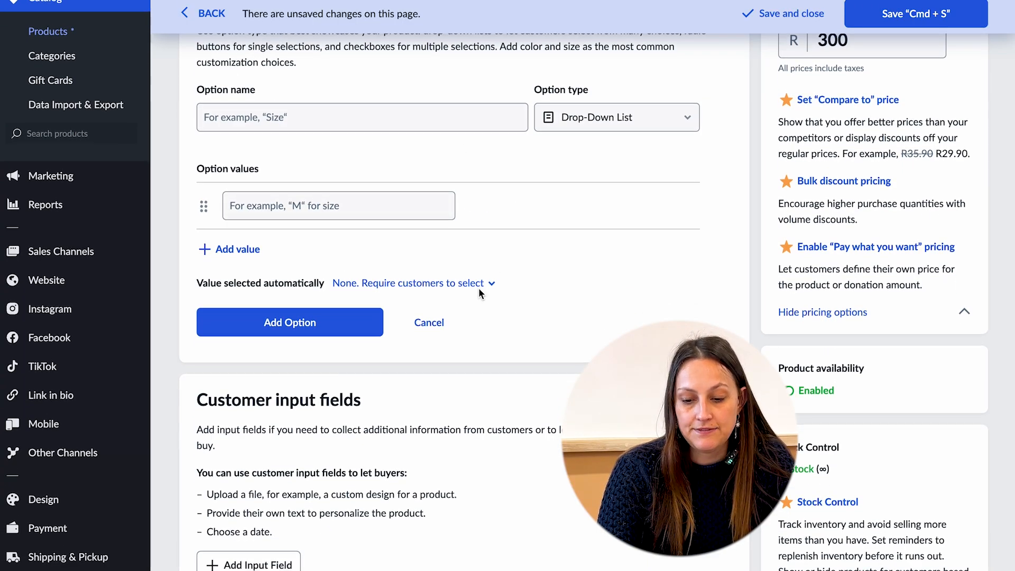
scroll(390, 409, down, 5)
click(249, 308)
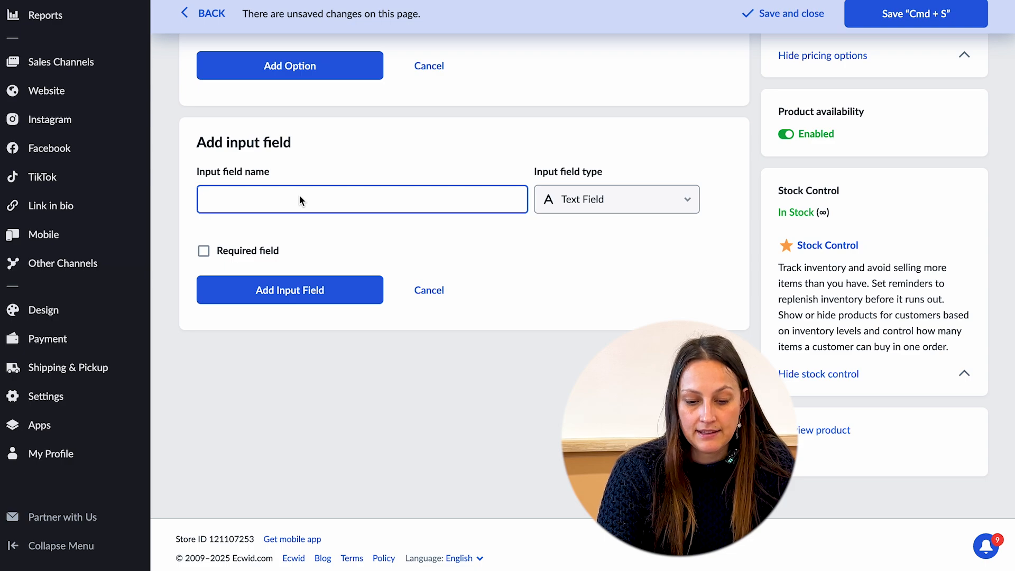
text(Personalisation)
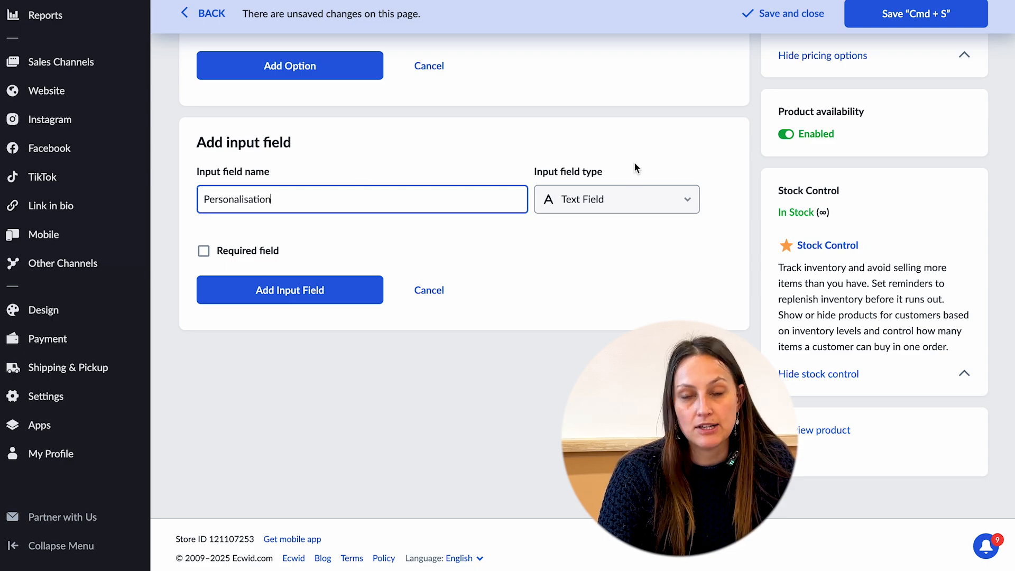
click(585, 196)
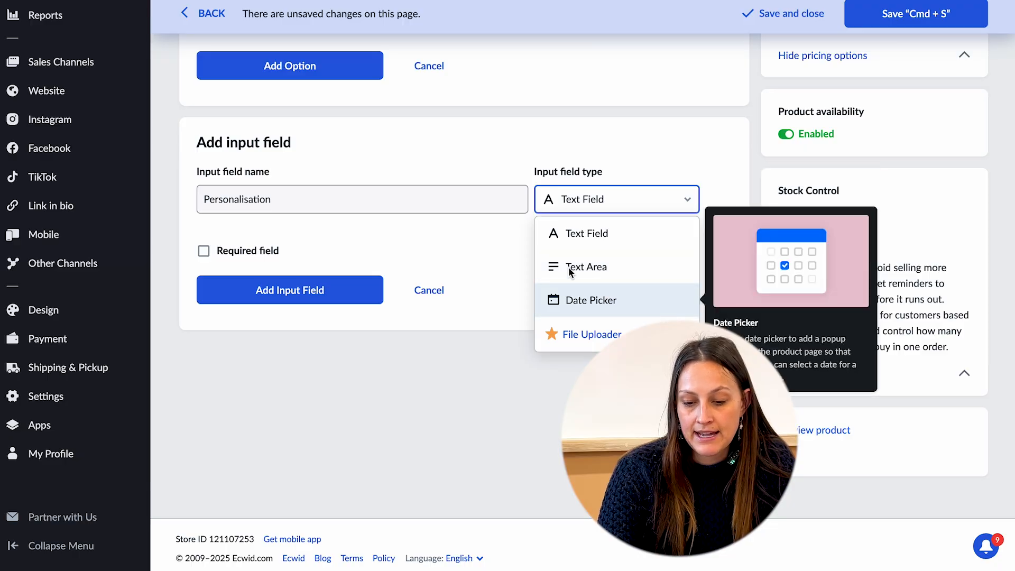
click(467, 229)
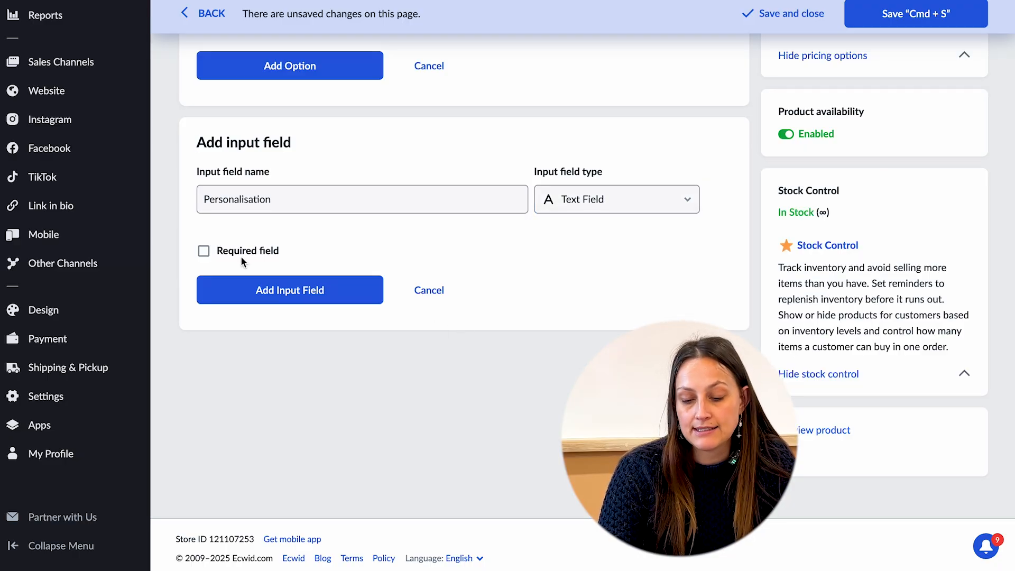
click(256, 293)
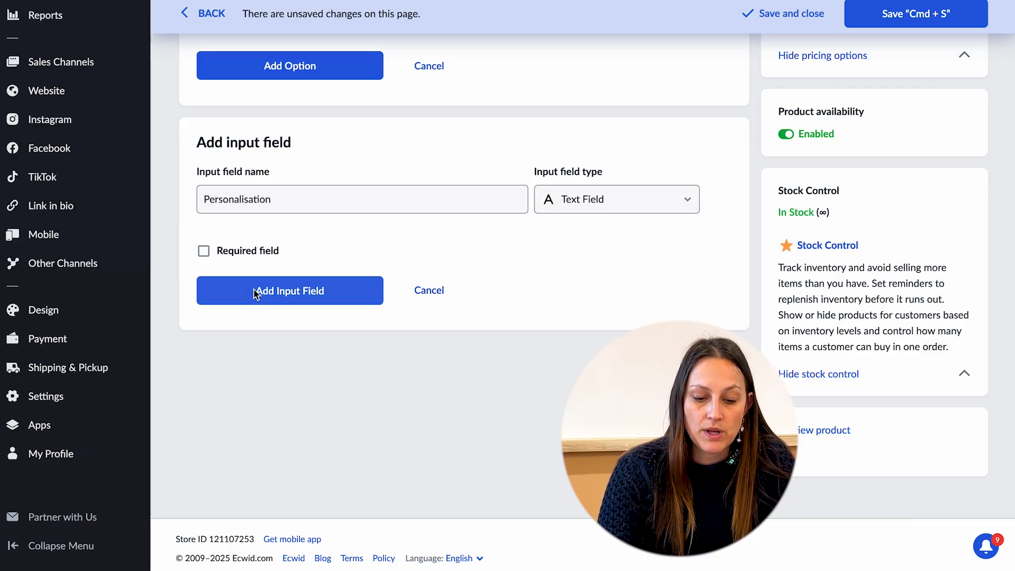
Review the product's Shipping & Pickup, Taxes and Related Products settings.
scroll(265, 271, up, 5)
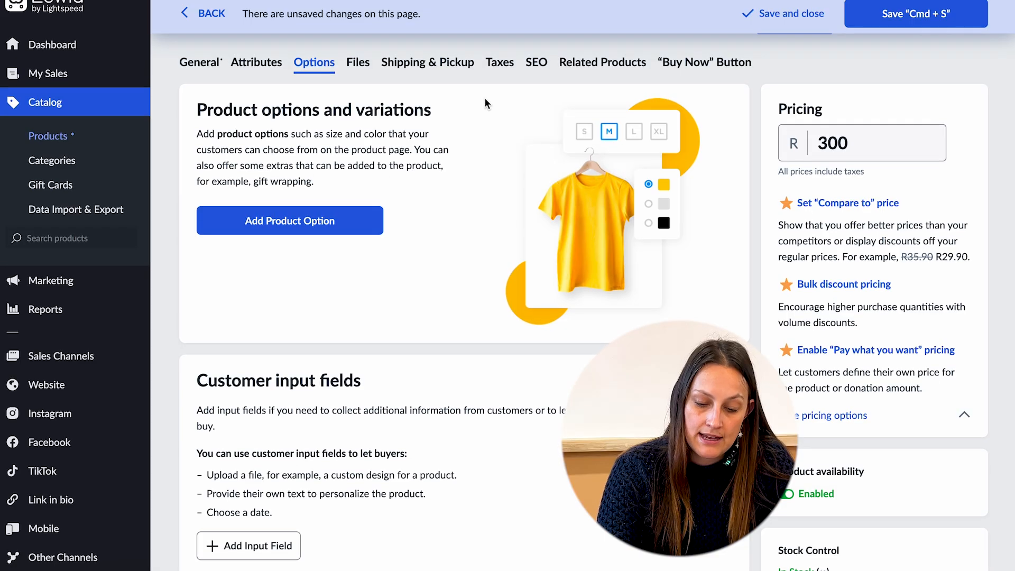
click(417, 60)
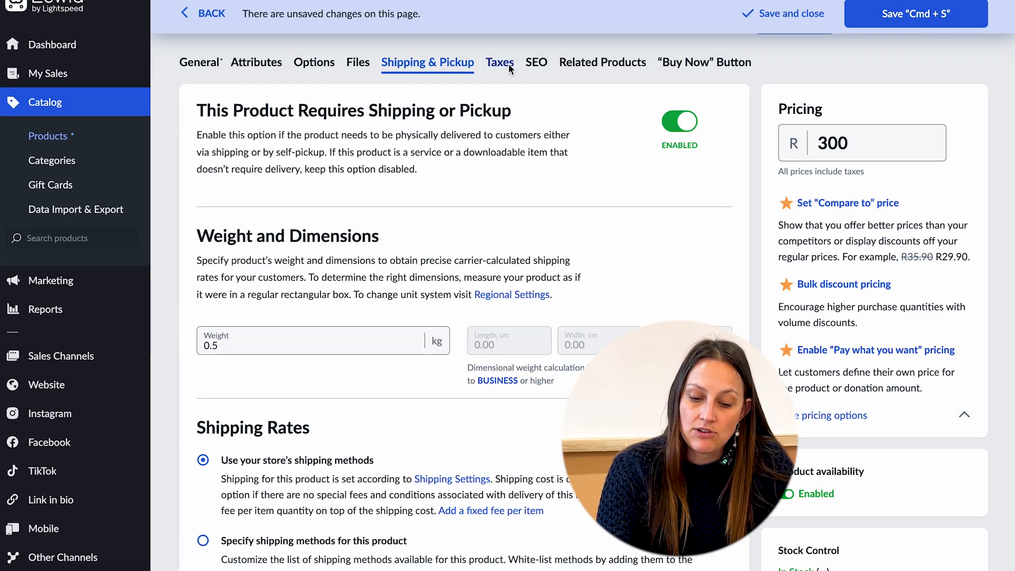
click(508, 64)
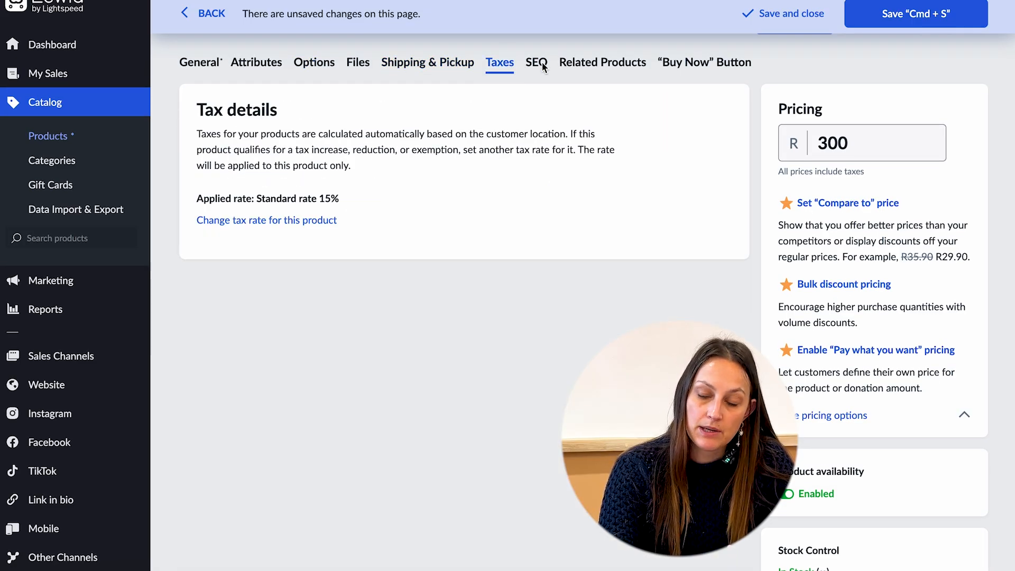
click(617, 68)
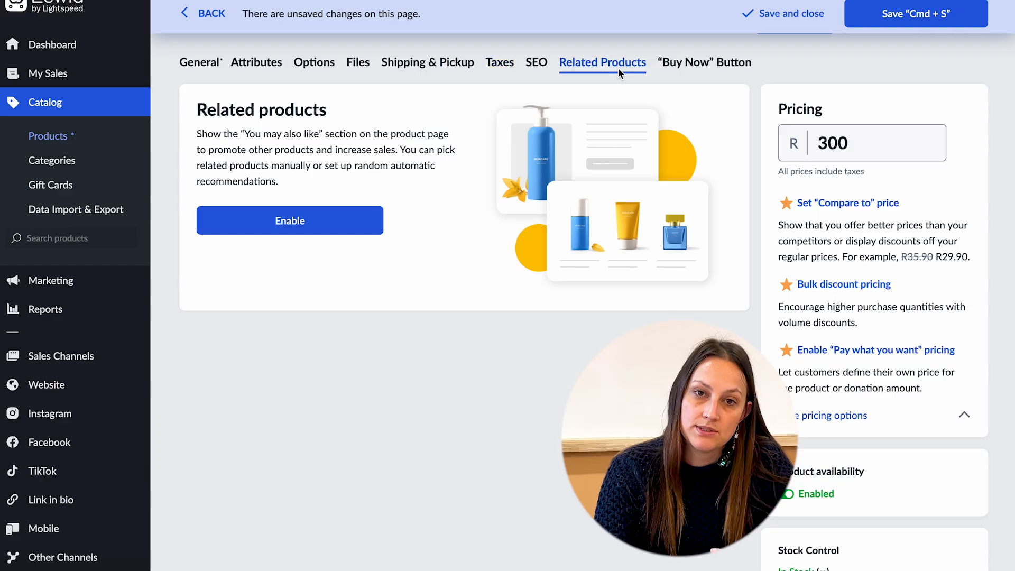
Enable related products for the White Cotton T-Shirt and keep the product's changes saved.
click(272, 220)
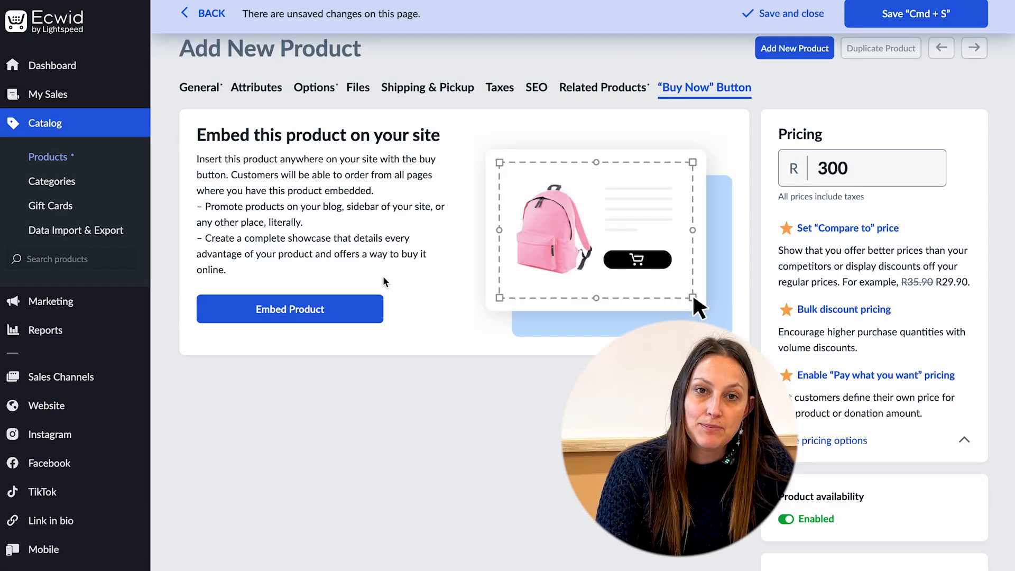
scroll(383, 276, down, 4)
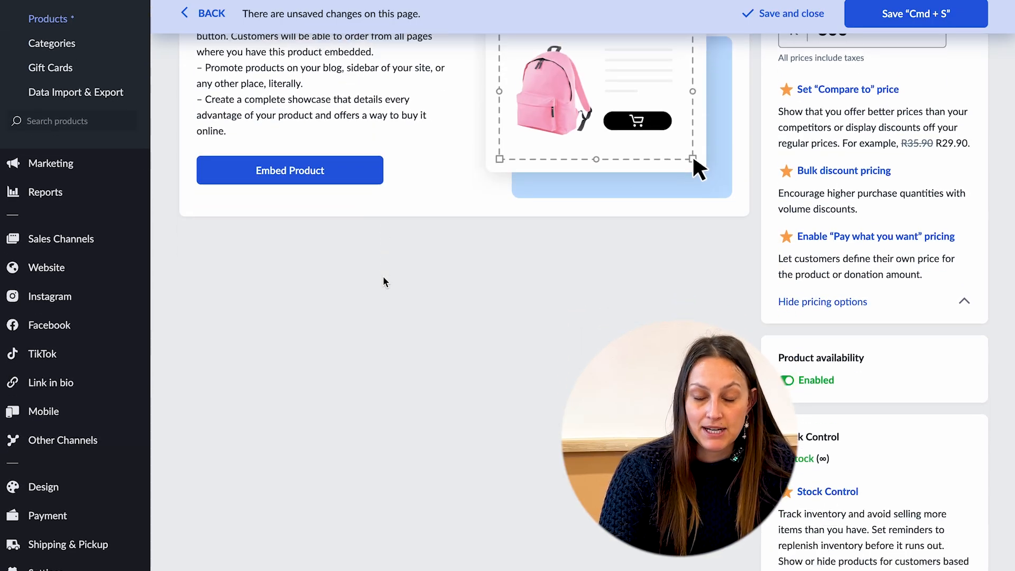
scroll(384, 283, up, 4)
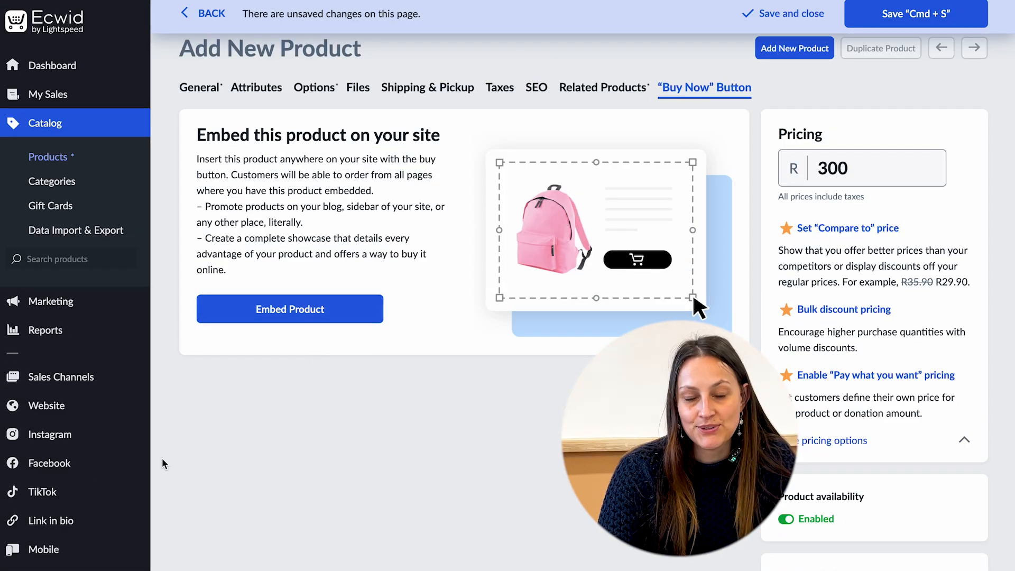
scroll(136, 468, down, 5)
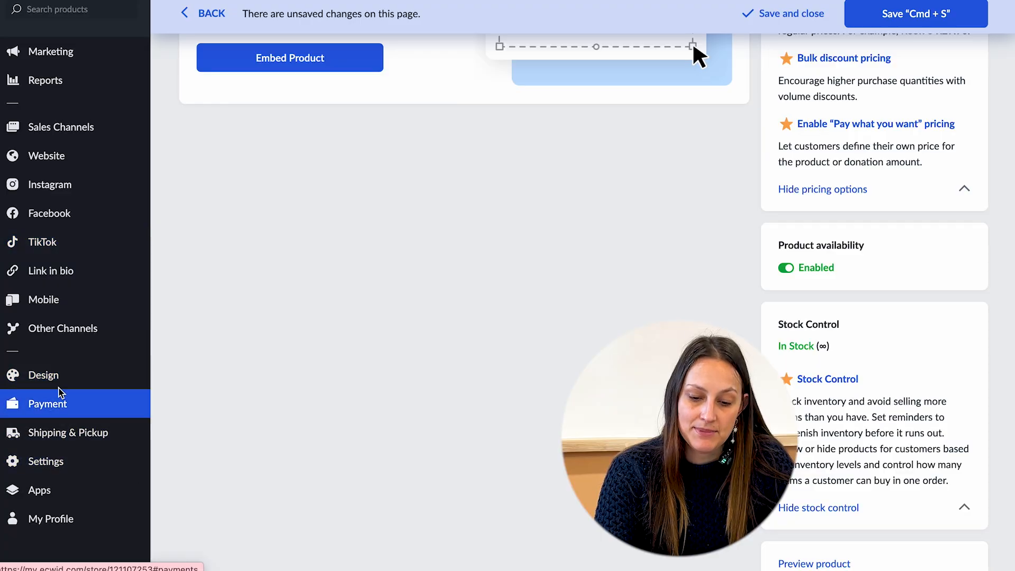
click(45, 374)
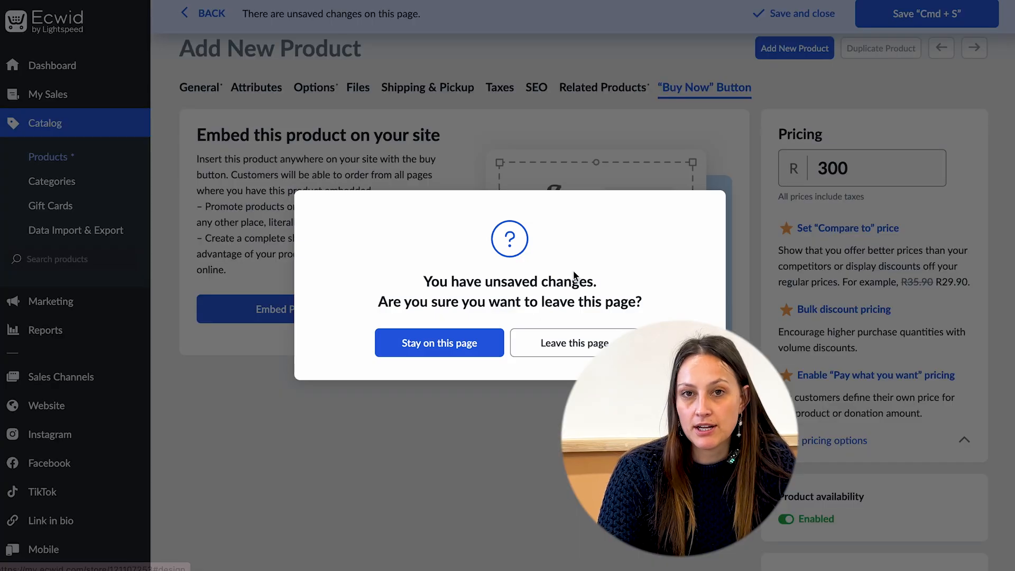
click(476, 349)
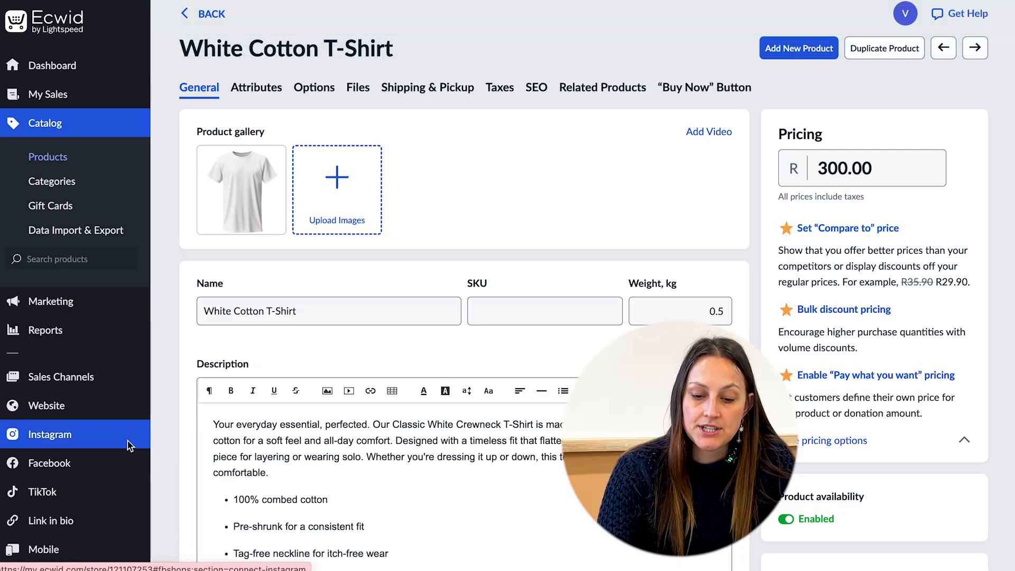
In the store's Design settings, set the product cards' "Buy Now" button to Show.
scroll(129, 446, down, 4)
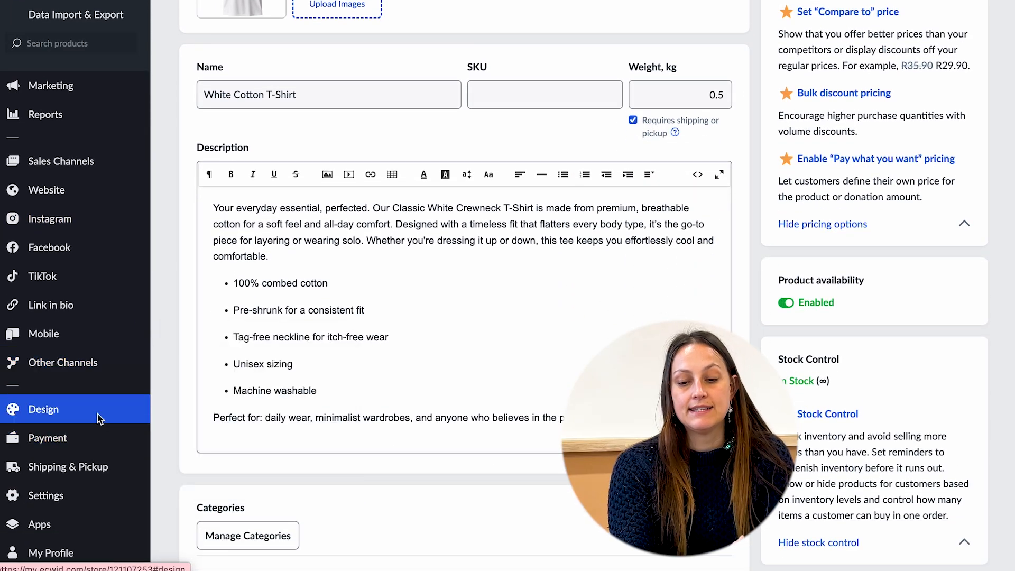
click(99, 417)
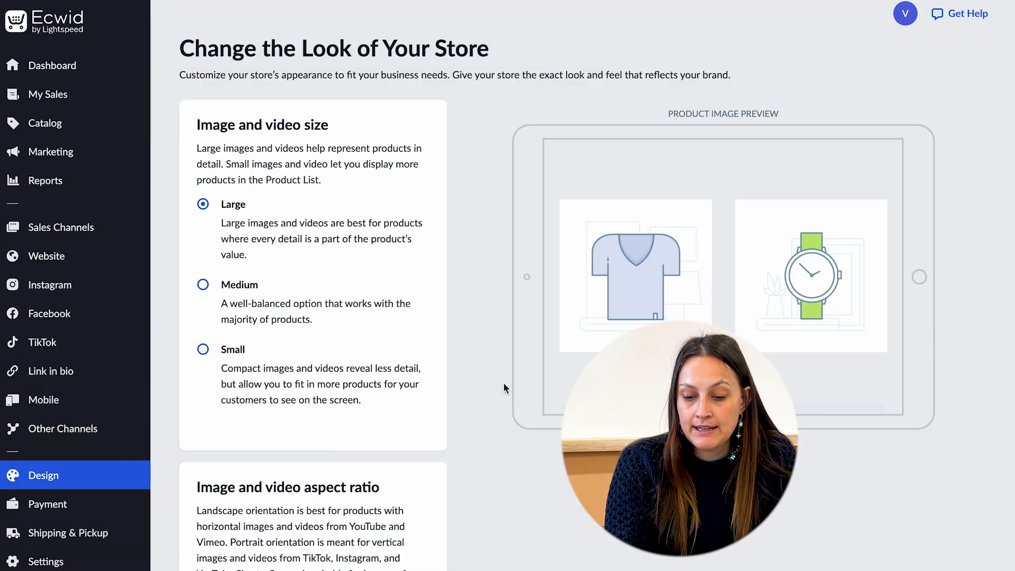
scroll(503, 382, down, 10)
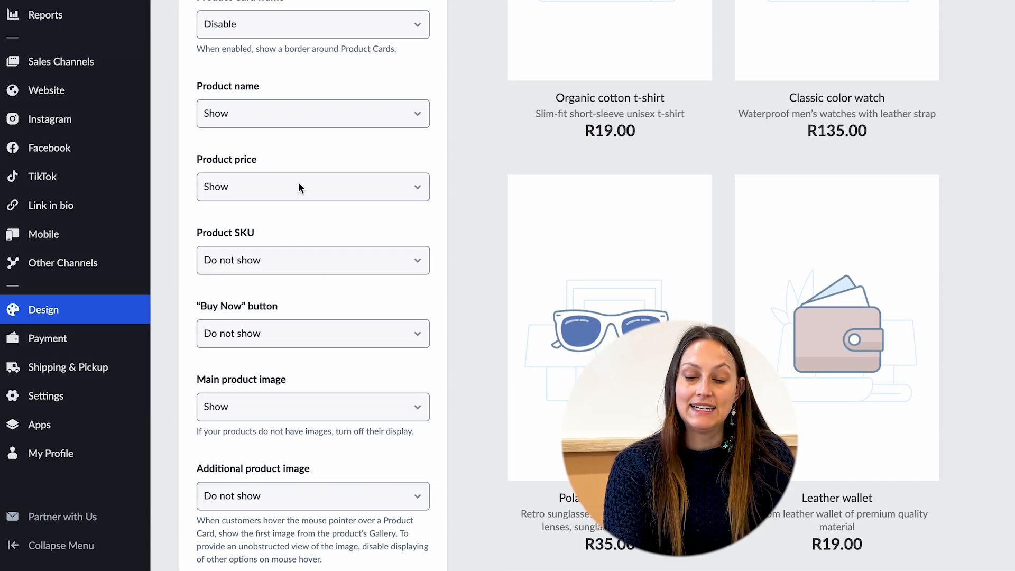
scroll(301, 264, down, 3)
click(302, 198)
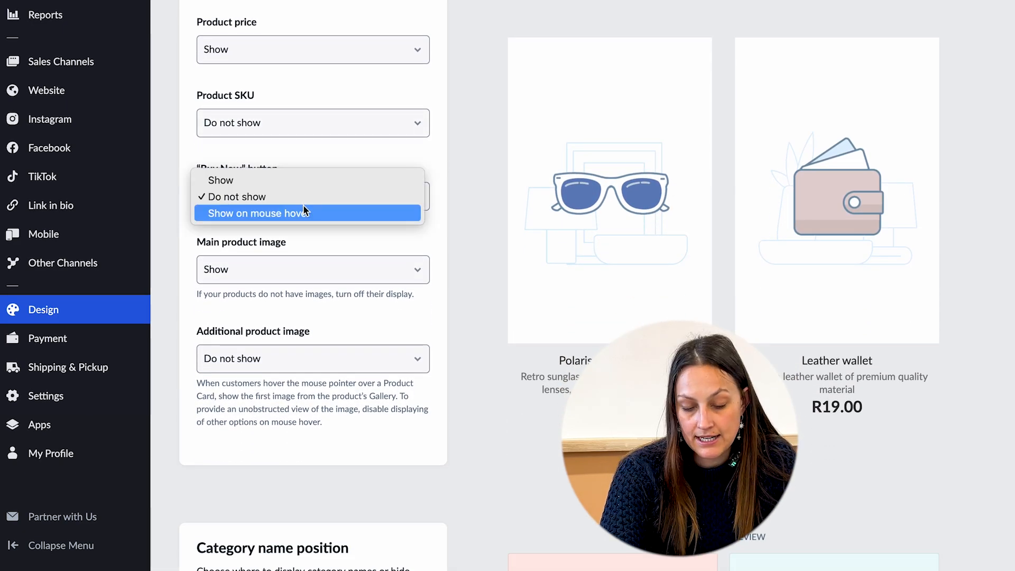
click(301, 182)
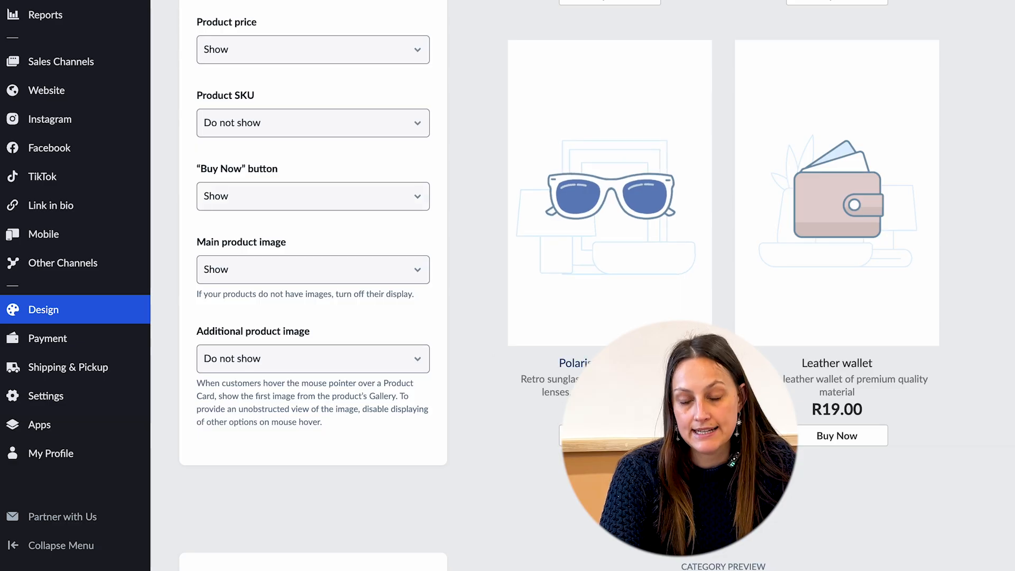
Scroll through the remaining Design options and the Marketing page's tools.
scroll(392, 348, down, 6)
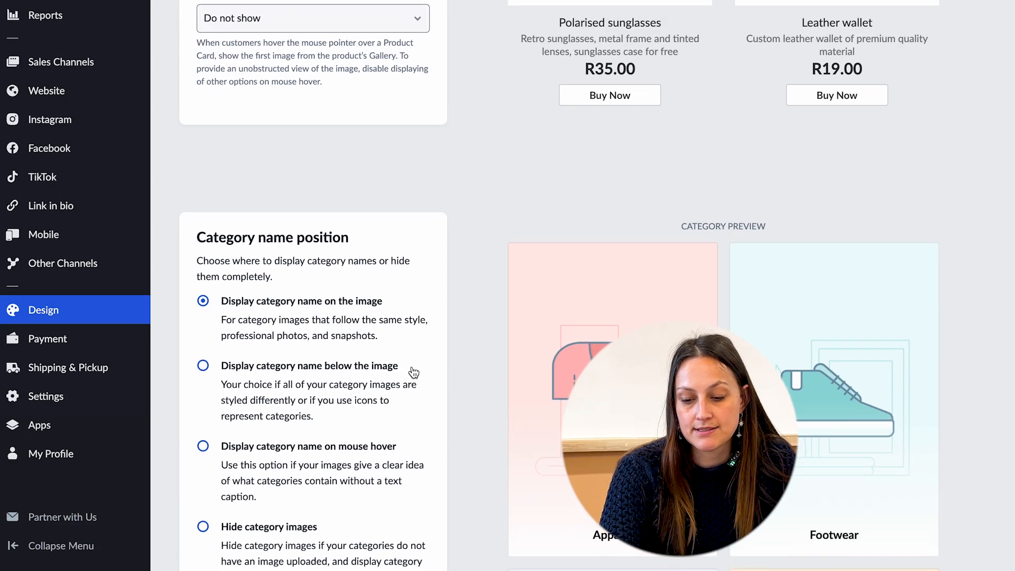
scroll(413, 372, down, 15)
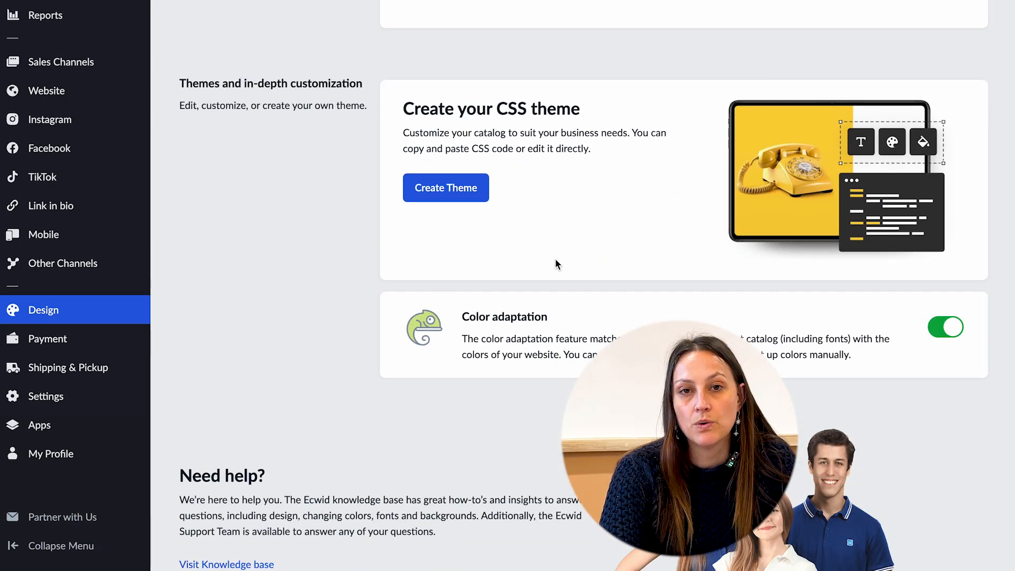
scroll(568, 294, down, 3)
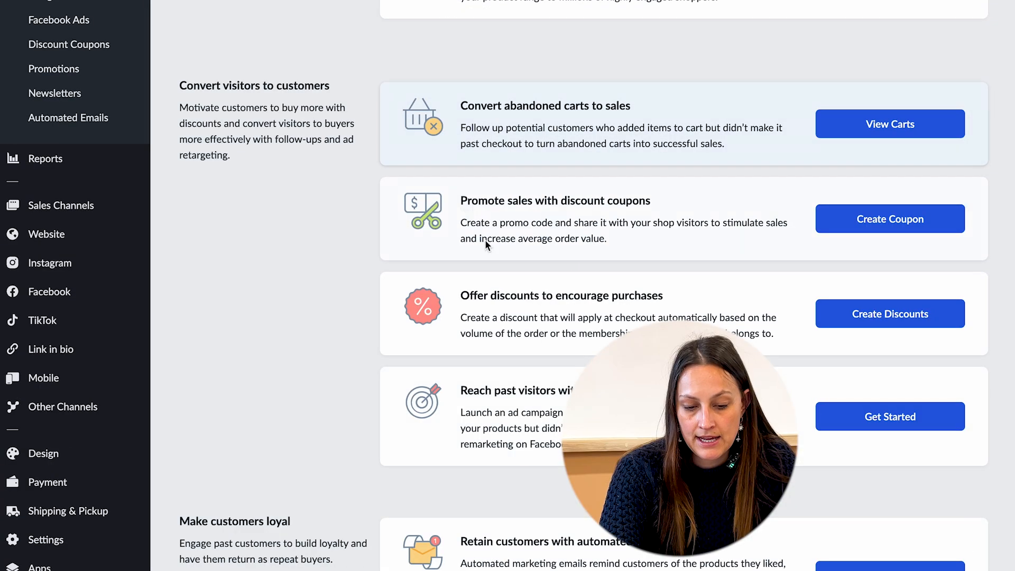
scroll(484, 239, down, 1)
scroll(532, 353, down, 5)
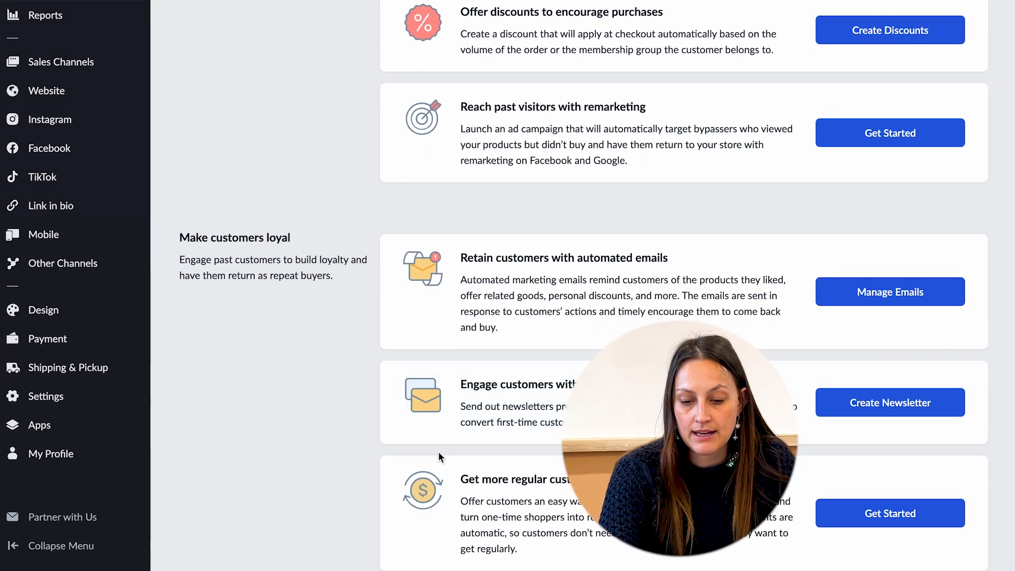
scroll(302, 533, down, 1)
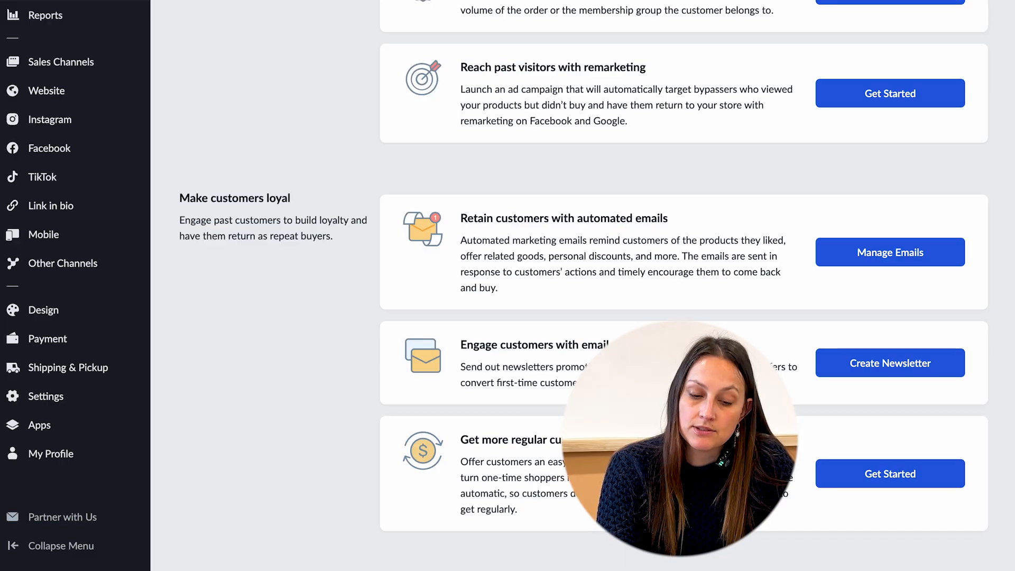
scroll(582, 285, down, 6)
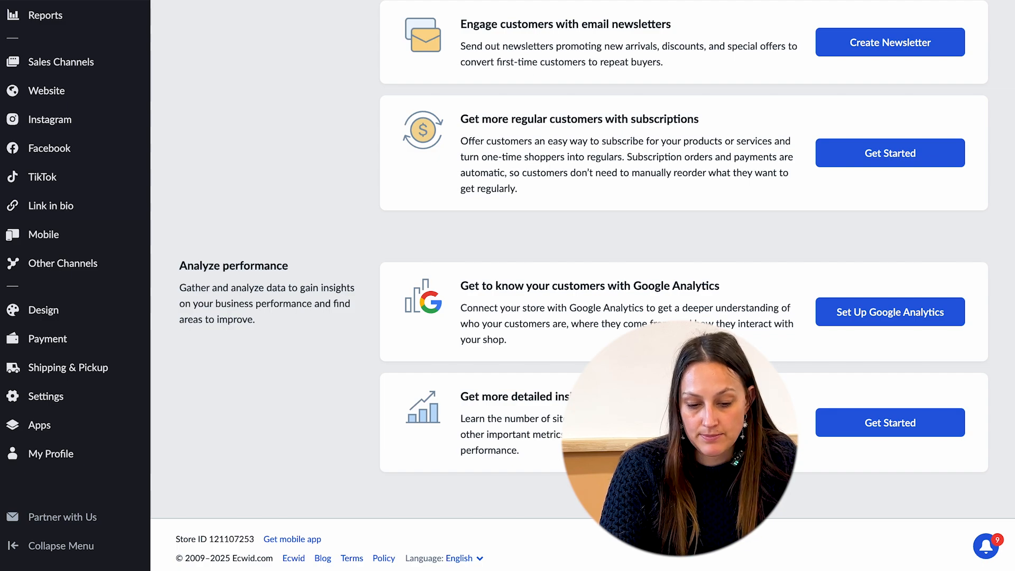
scroll(61, 62, up, 1)
Open the Squarespace sales channel setup guide and copy the Ecwid integration code.
click(61, 104)
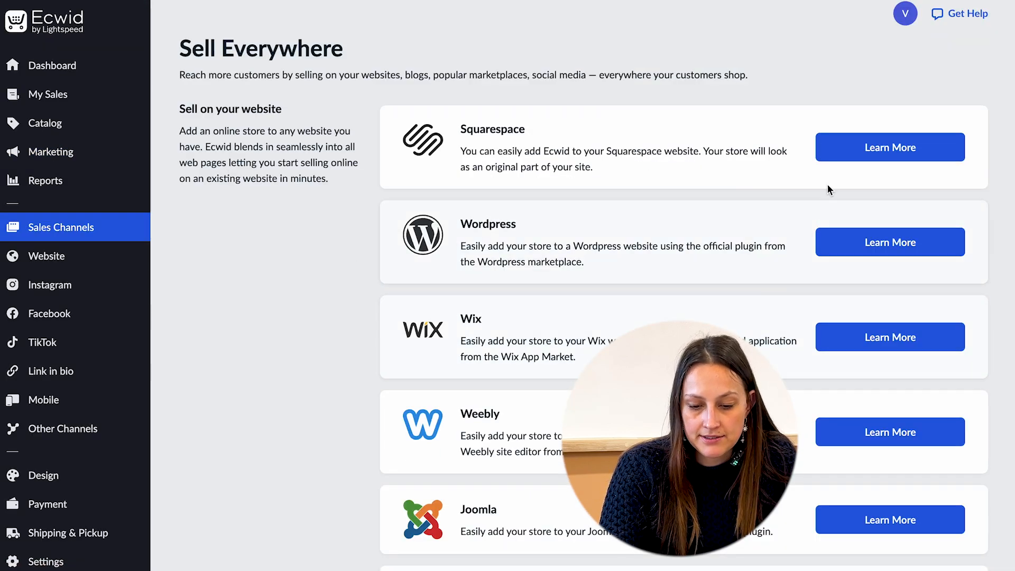
click(856, 150)
scroll(324, 268, down, 1)
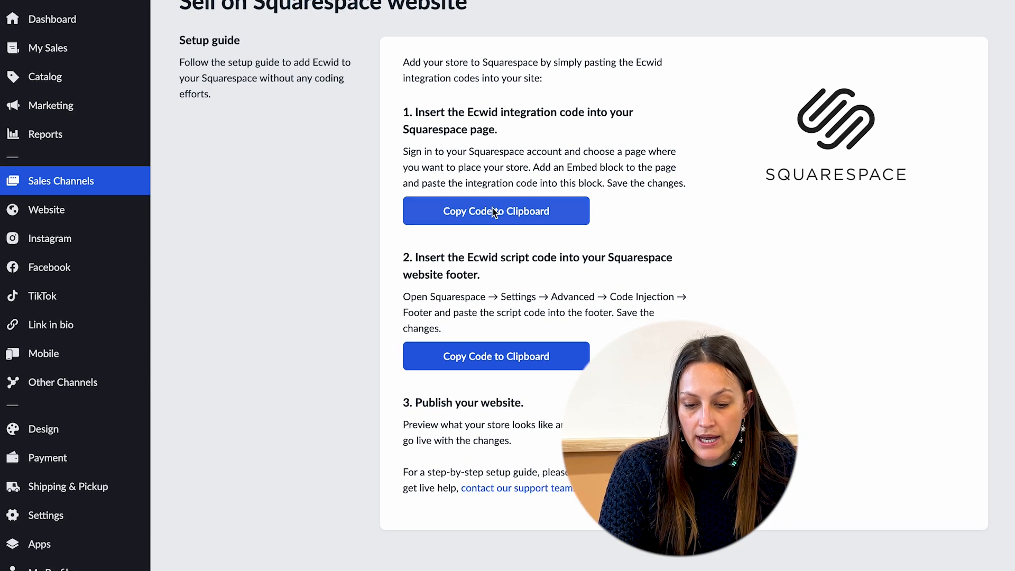
click(483, 210)
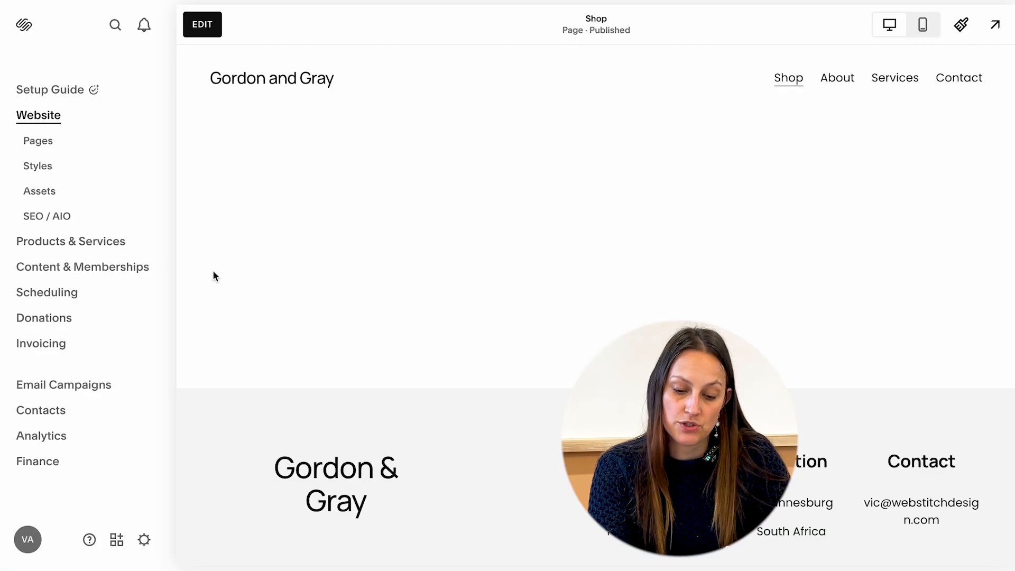
Switch to Squarespace, edit the Shop page and add an Embed block stretched across the section width.
click(202, 25)
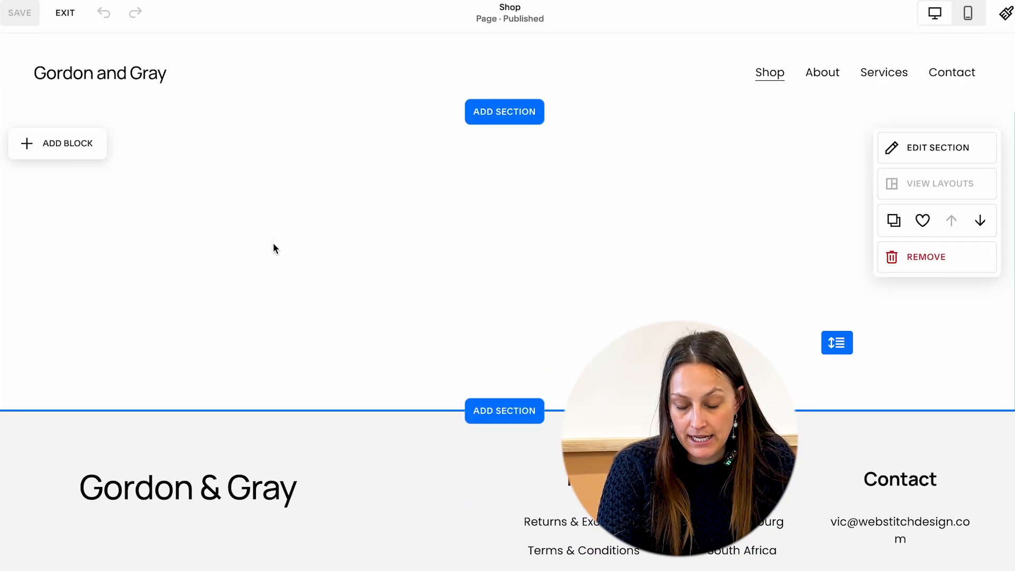
click(71, 155)
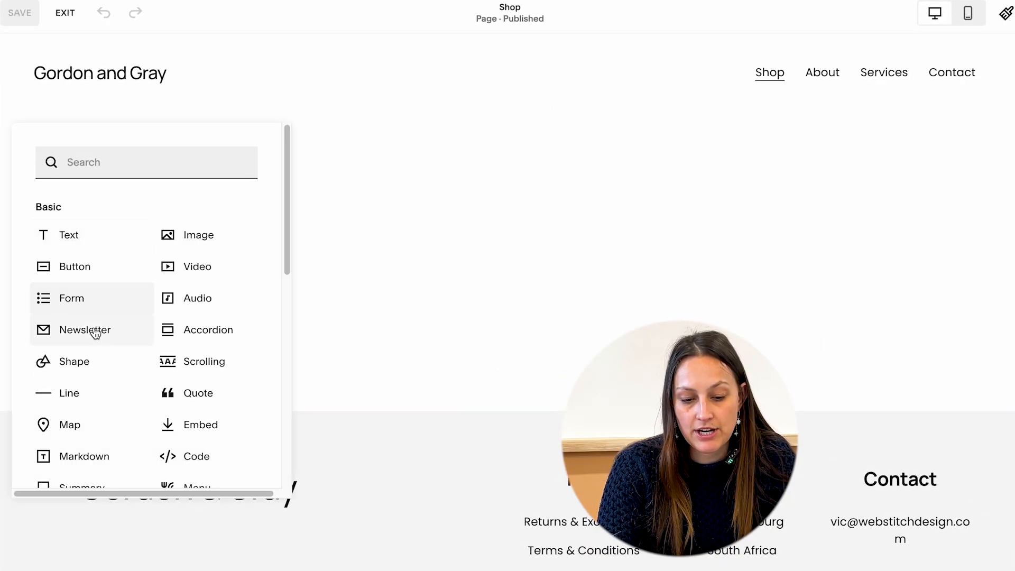
scroll(129, 346, down, 1)
click(181, 385)
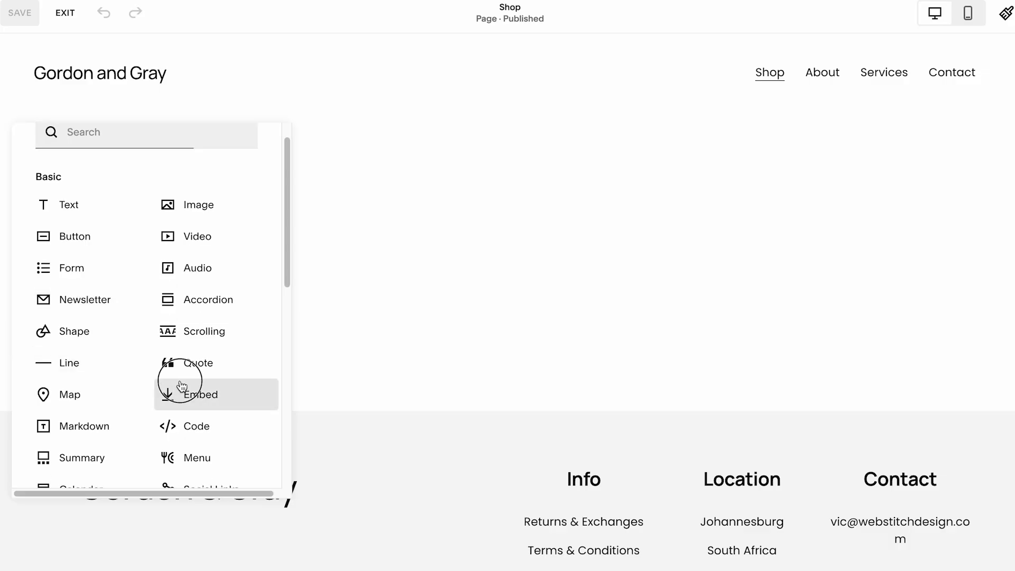
drag(341, 289, 975, 305)
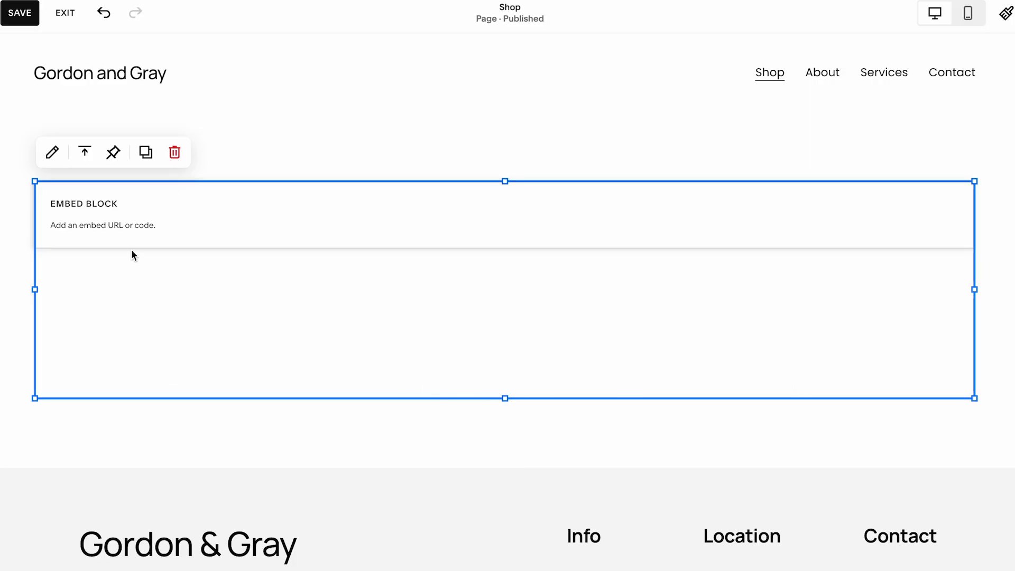
Paste the Ecwid integration code into the Embed block as a Code Snippet and save the page.
click(77, 226)
click(52, 153)
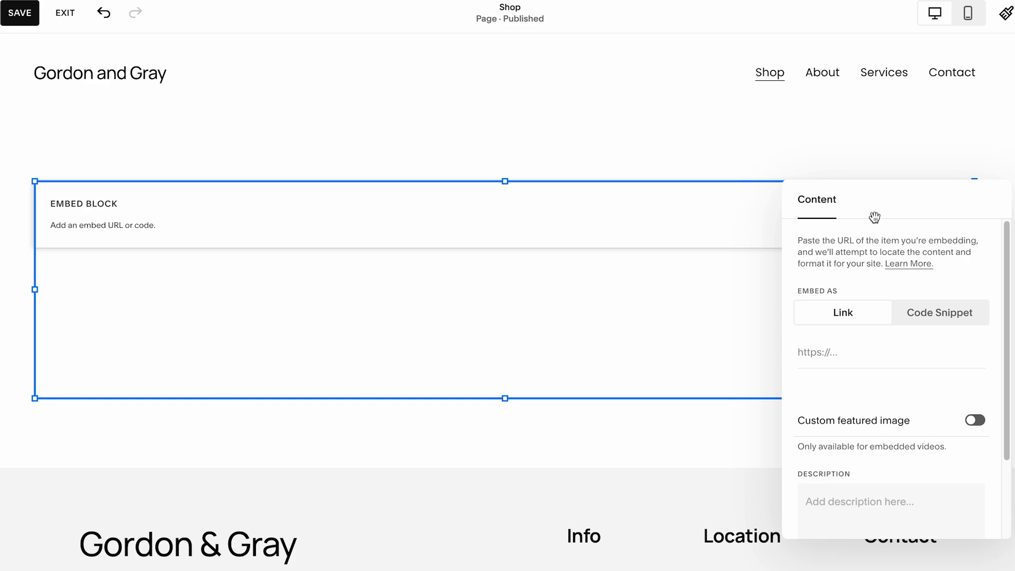
drag(874, 217, 764, 106)
scroll(724, 268, down, 1)
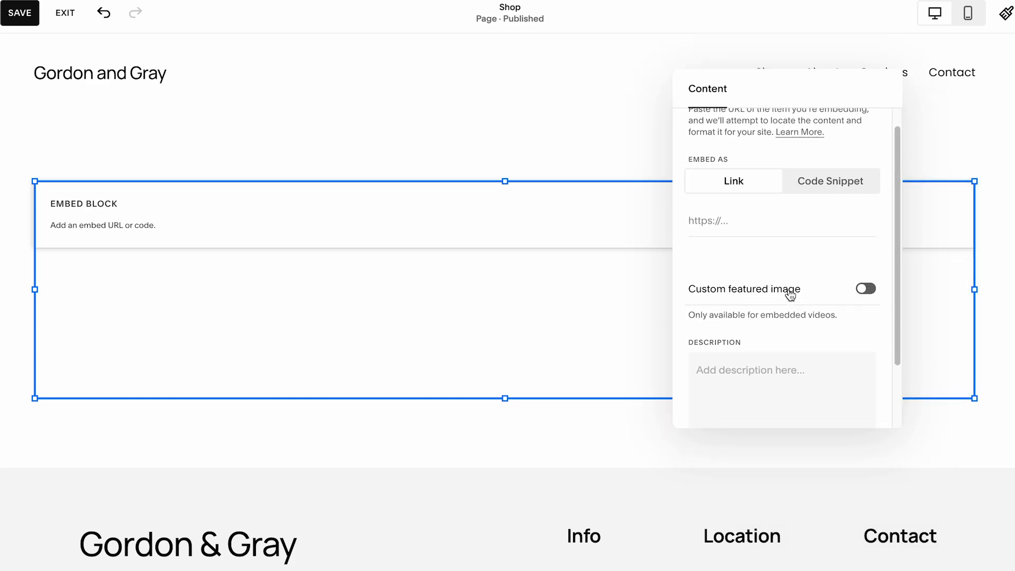
click(817, 192)
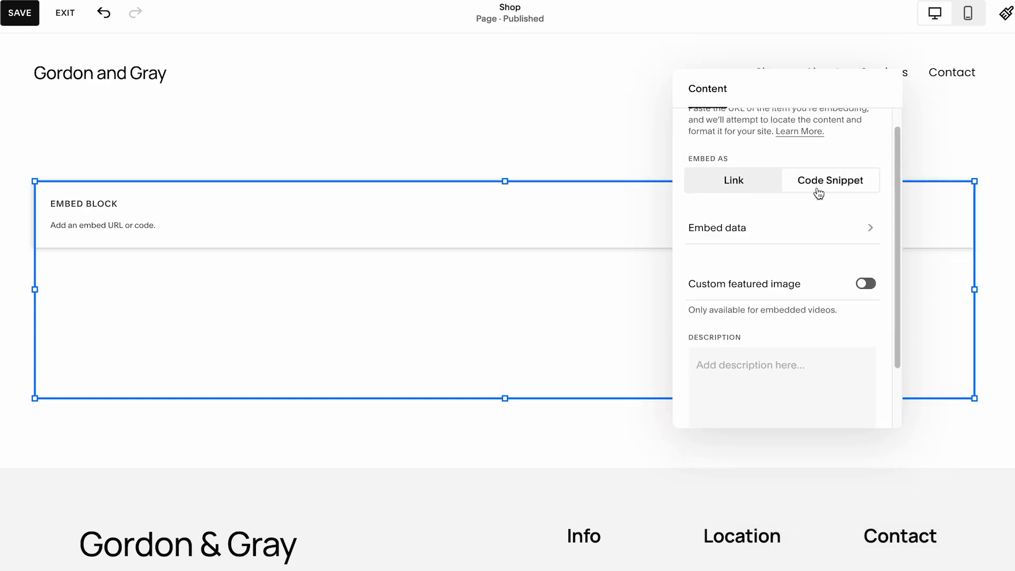
click(742, 233)
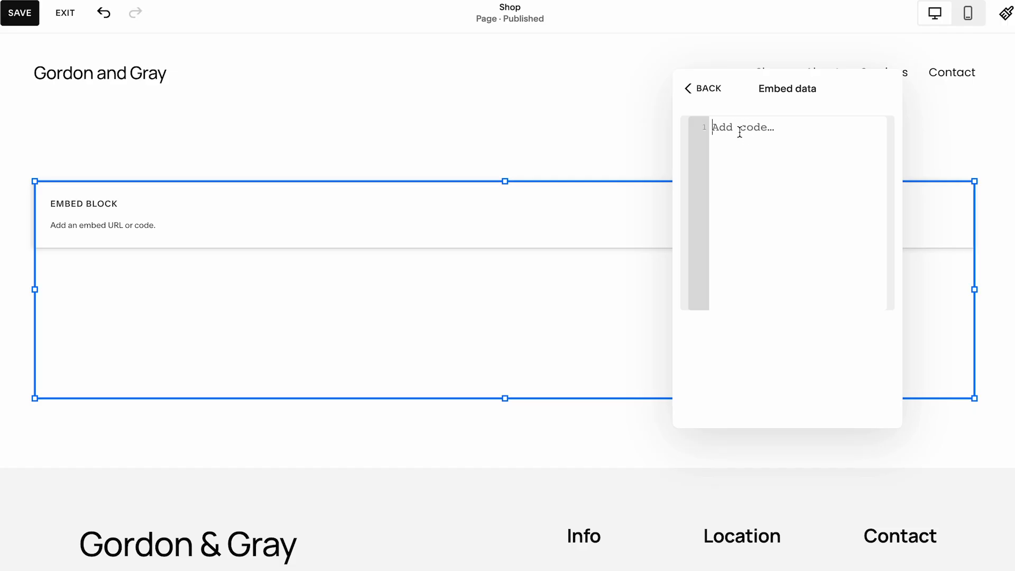
text(<div id='my-store-121107253'></div>)
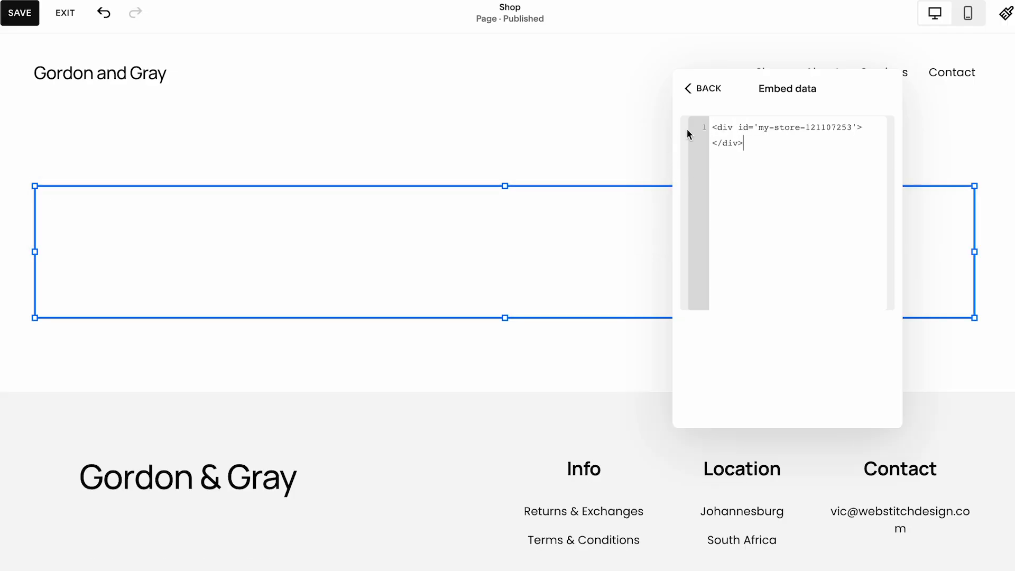
click(696, 93)
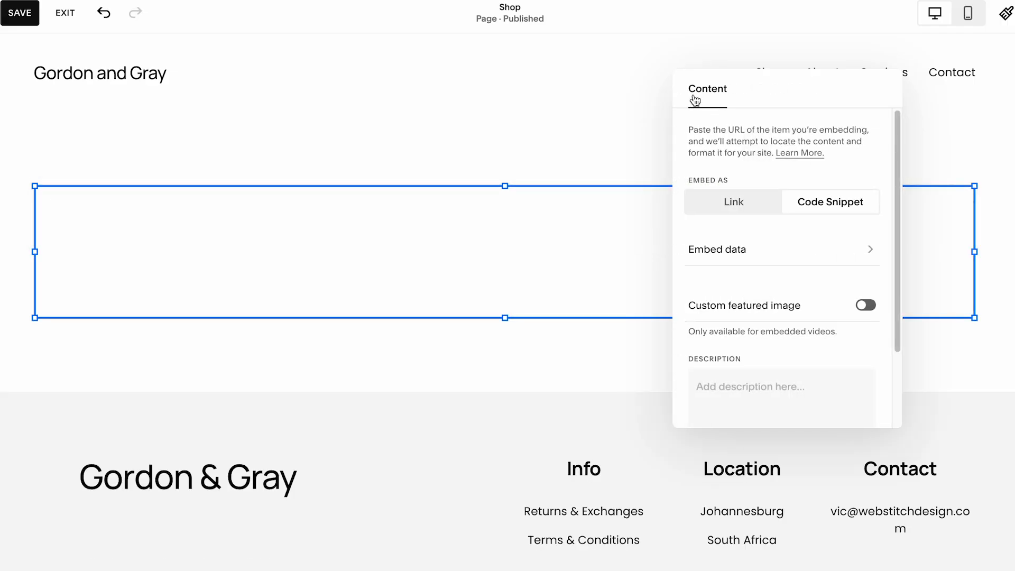
click(605, 126)
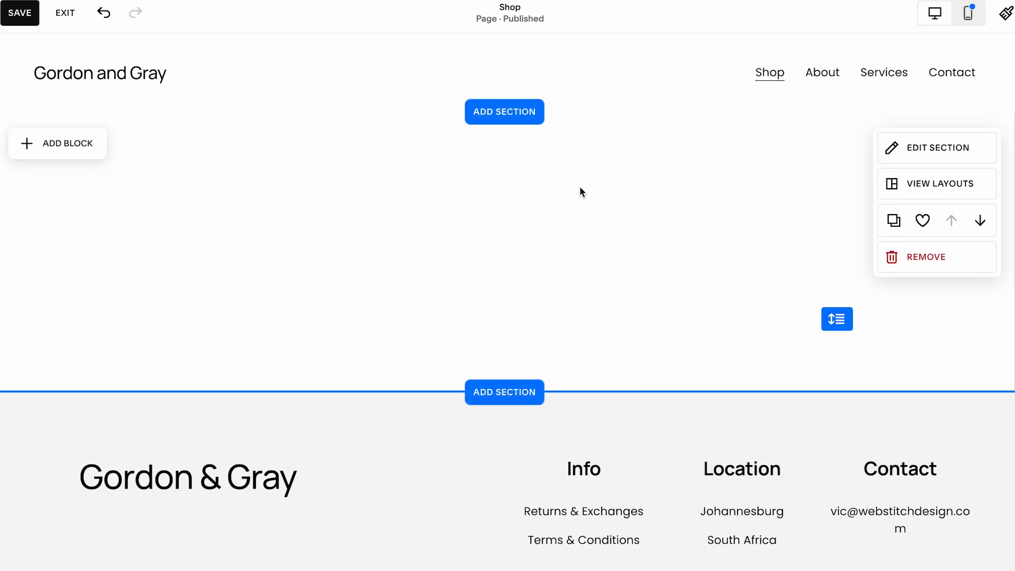
click(19, 13)
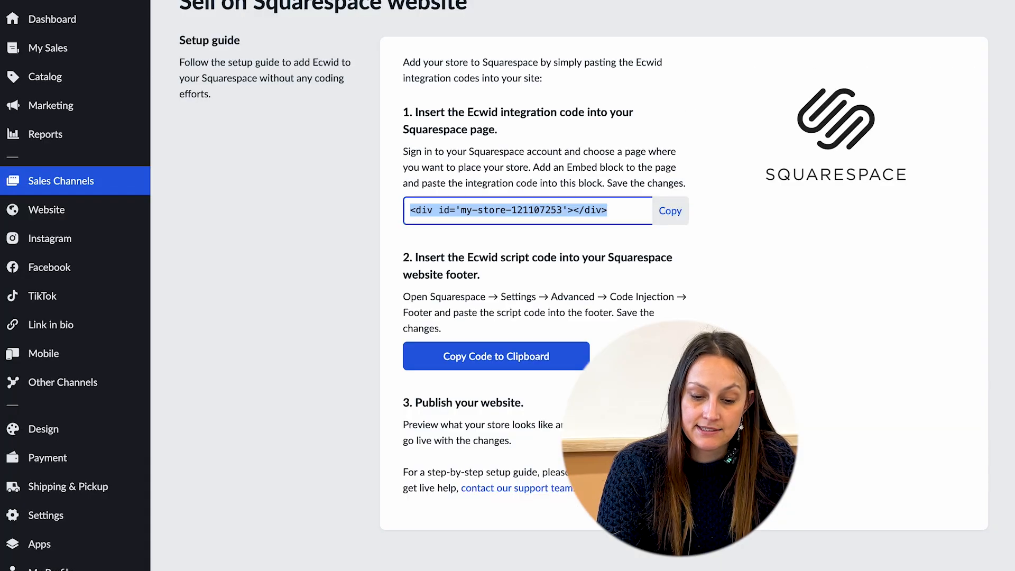
Copy the Ecwid script code from the setup guide's second step.
scroll(529, 368, down, 1)
click(489, 305)
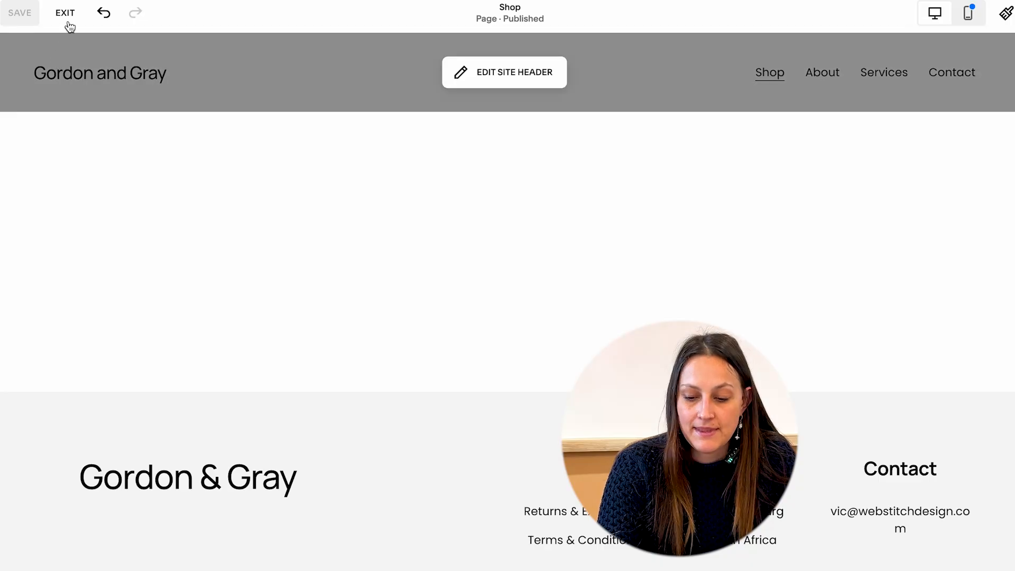
Paste the Ecwid script code into the site-wide footer Code Injection field.
click(68, 17)
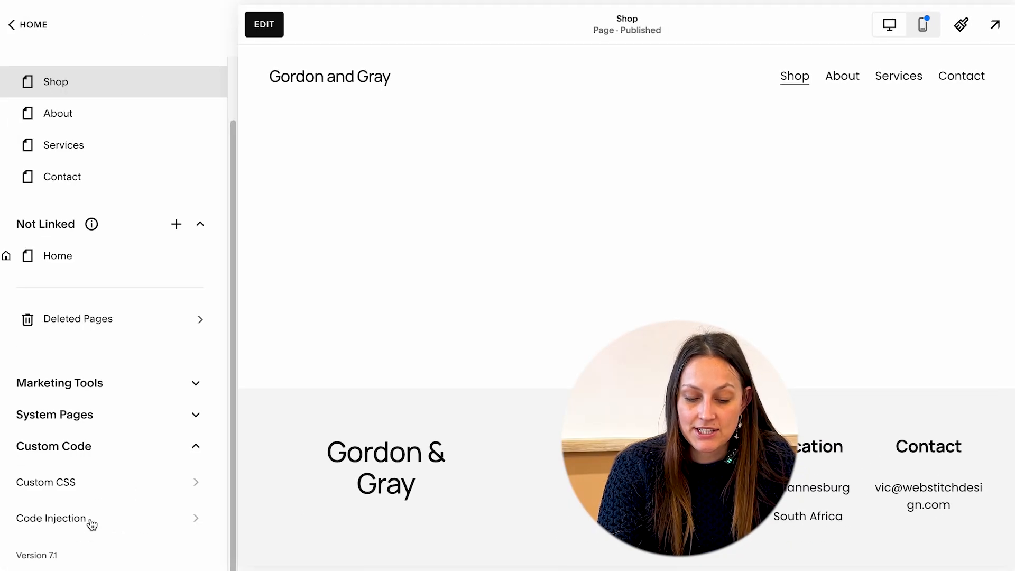
click(91, 520)
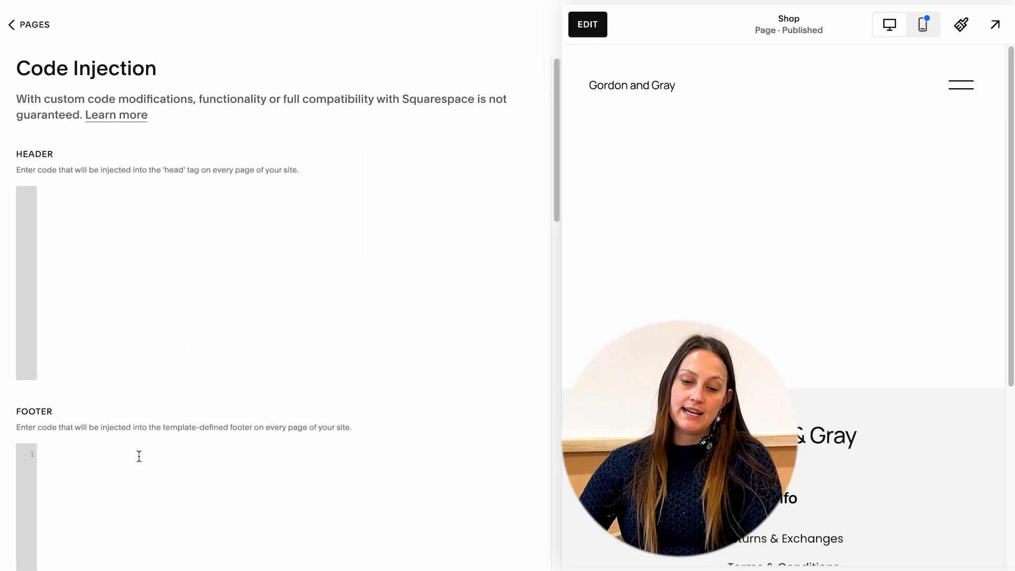
click(139, 455)
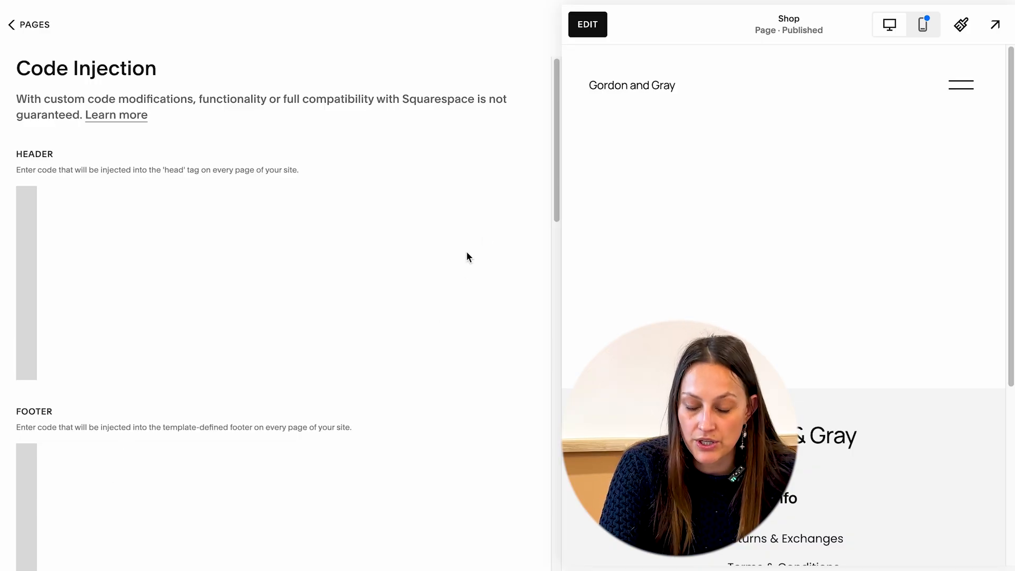
drag(555, 181, 555, 243)
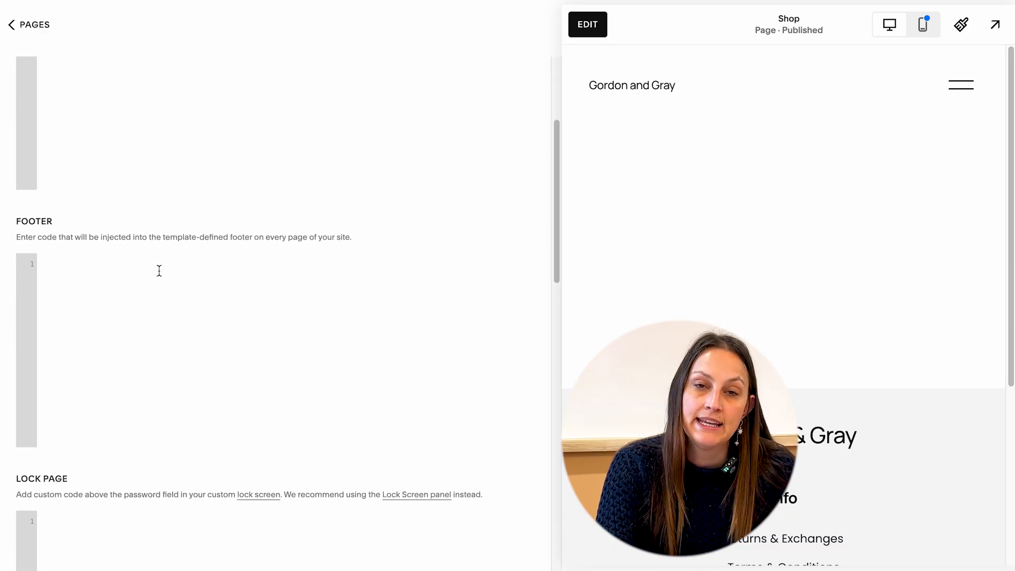
key(ctrl+v)
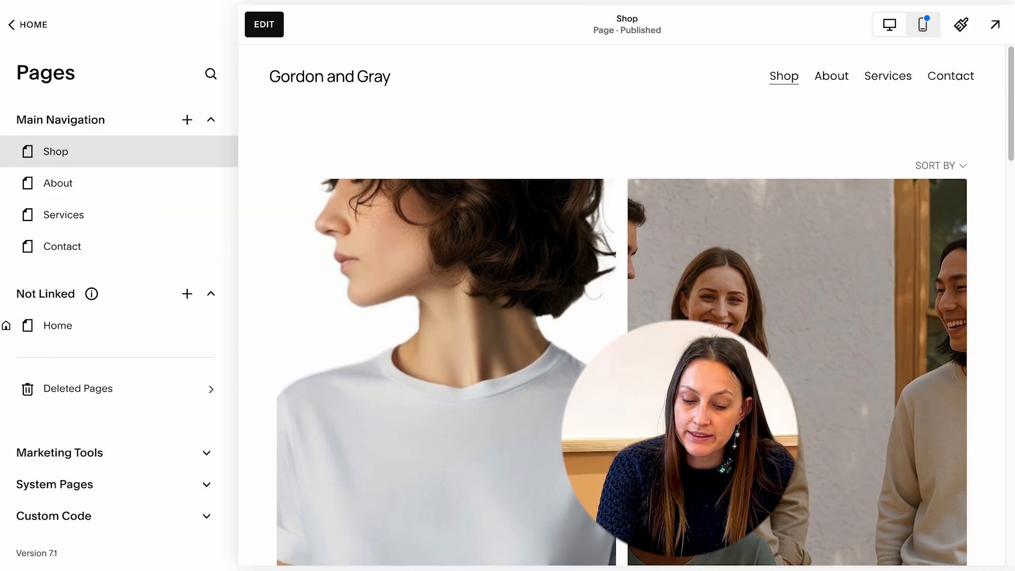
Scroll through the Shop page to review the embedded Ecwid product listing.
scroll(621, 307, down, 4)
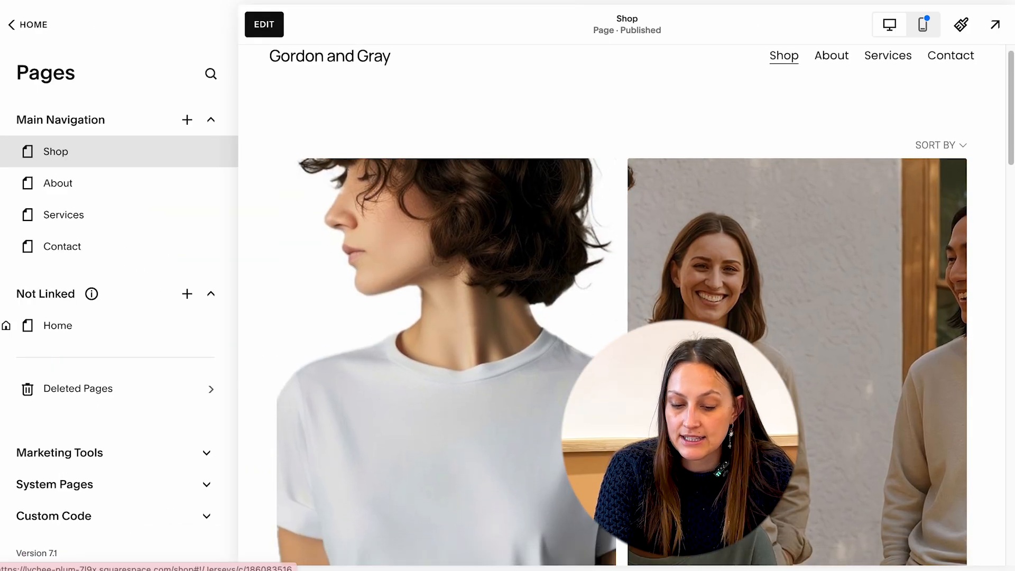
scroll(516, 402, down, 5)
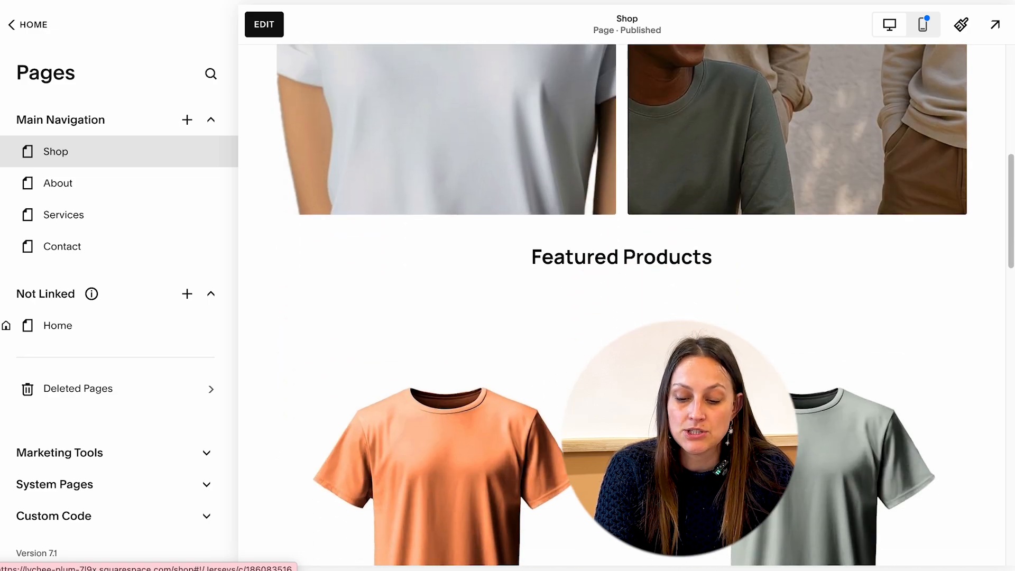
scroll(516, 402, down, 5)
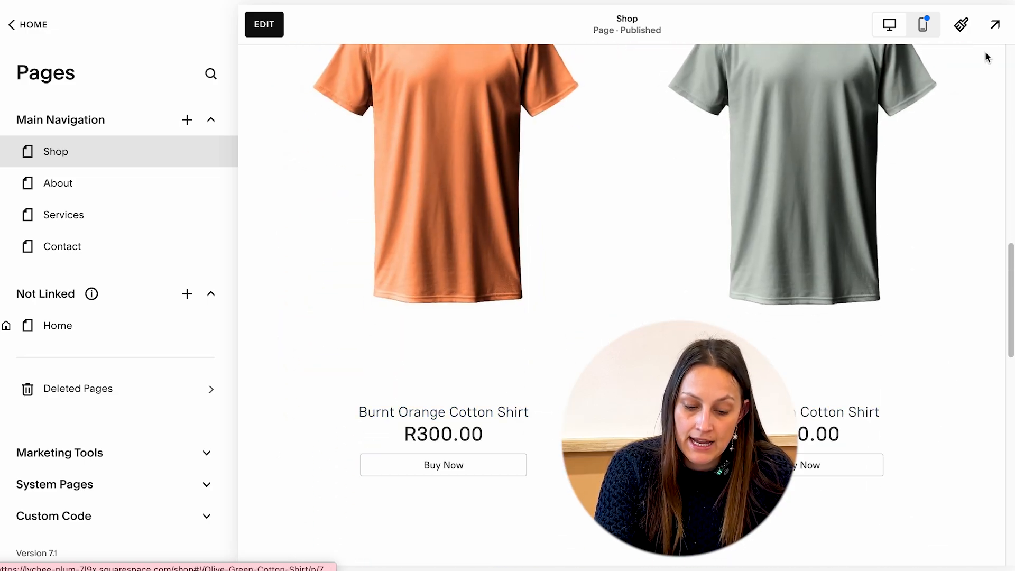
click(992, 32)
scroll(506, 394, down, 4)
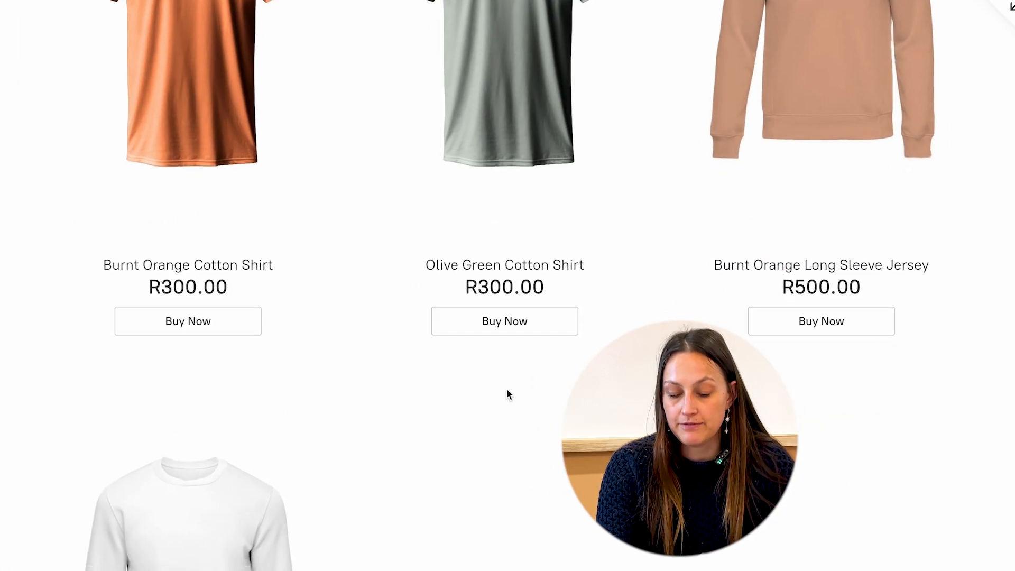
Configure the White Cotton T-Shirt buy button without product options, quantity and stock, or border, and generate its code.
scroll(507, 394, down, 4)
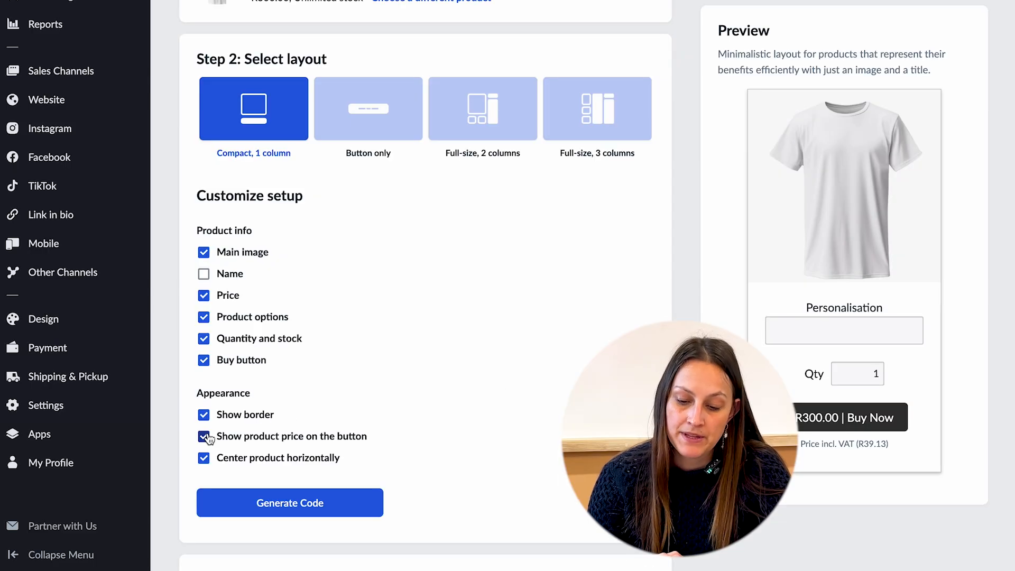
click(204, 318)
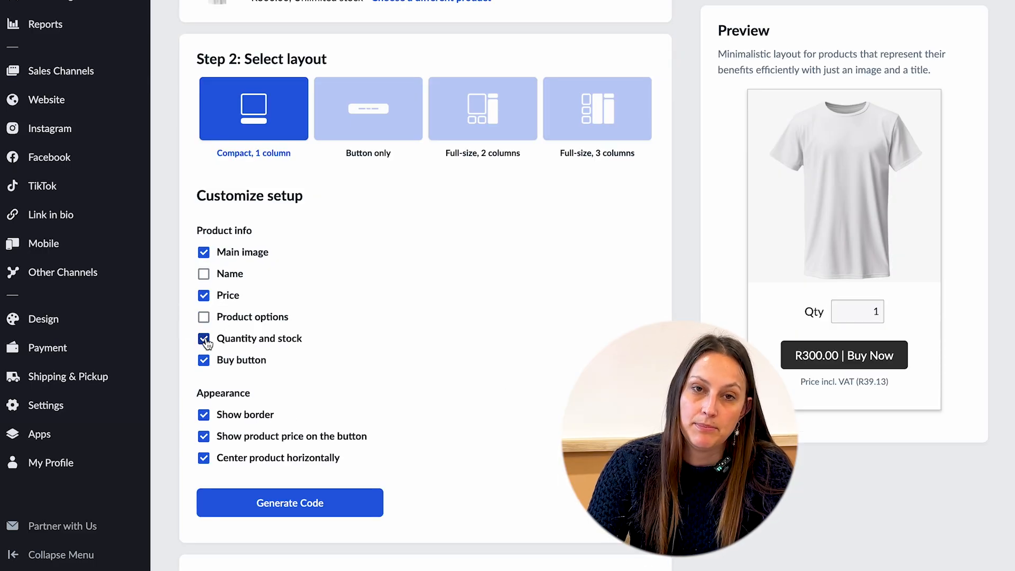
click(205, 340)
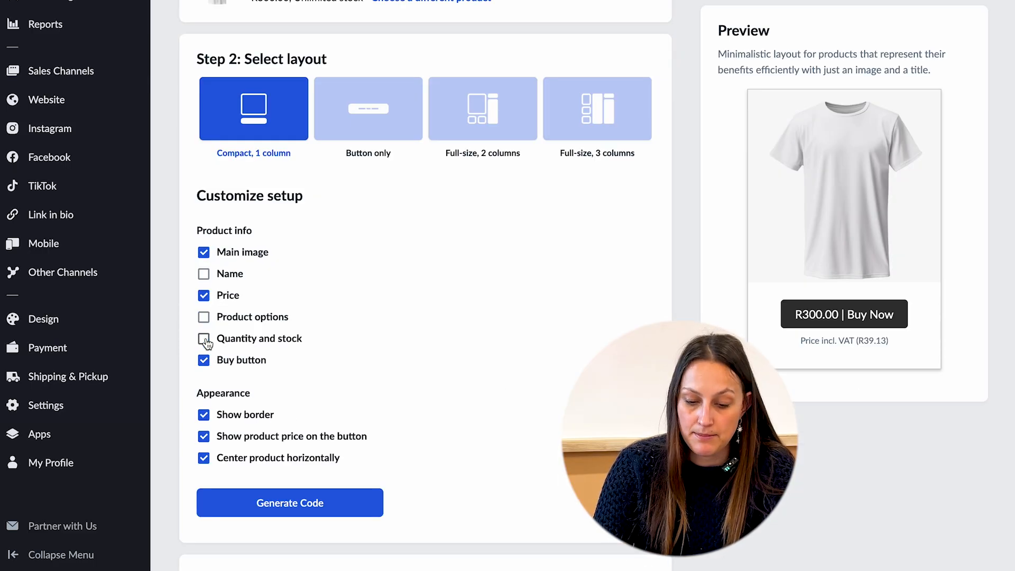
scroll(233, 354, down, 3)
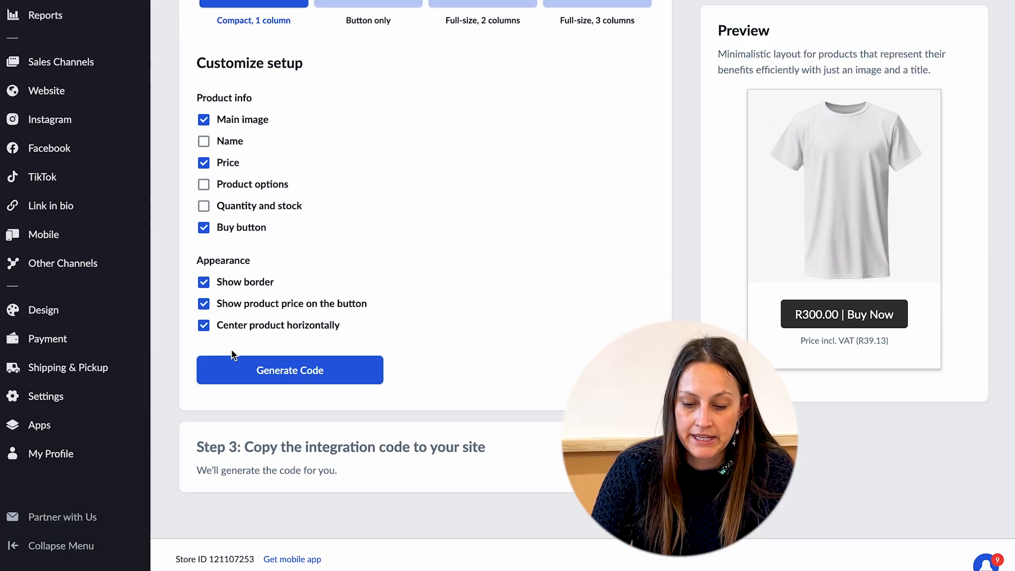
click(231, 285)
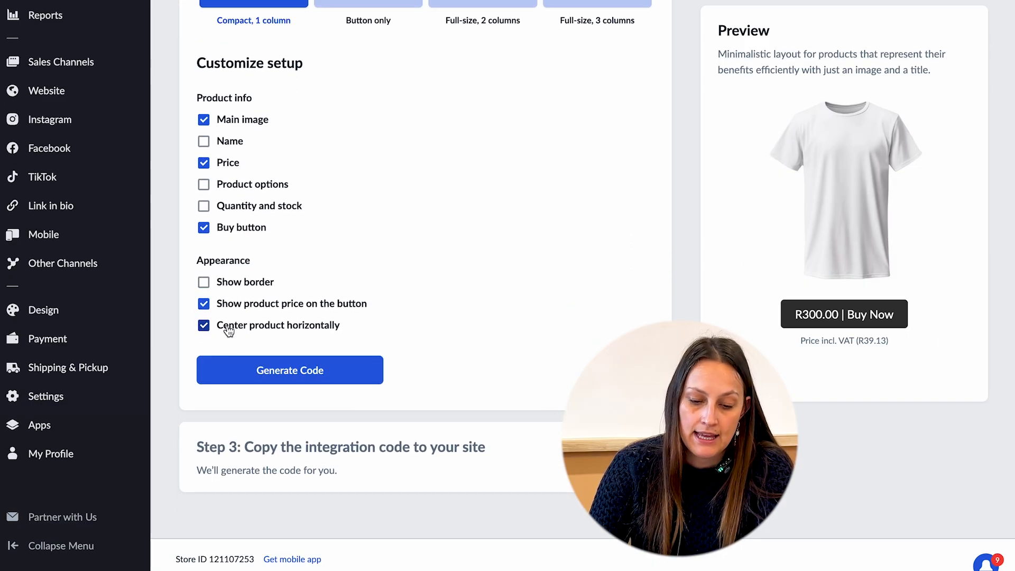
click(264, 372)
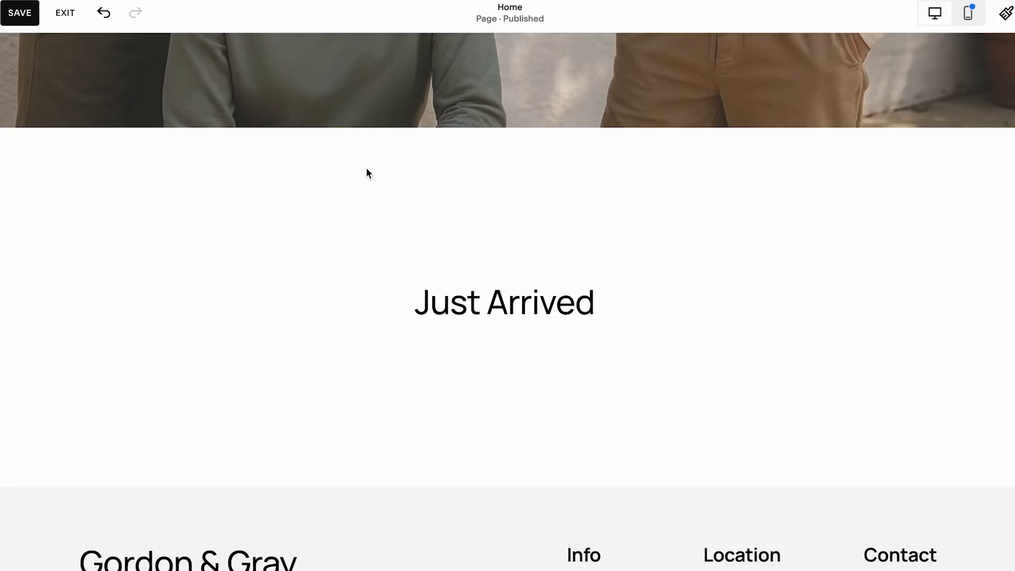
Add an Embed block to the Home page's Just Arrived section and paste the buy button code as a Code Snippet.
mouse_move(362, 278)
click(75, 155)
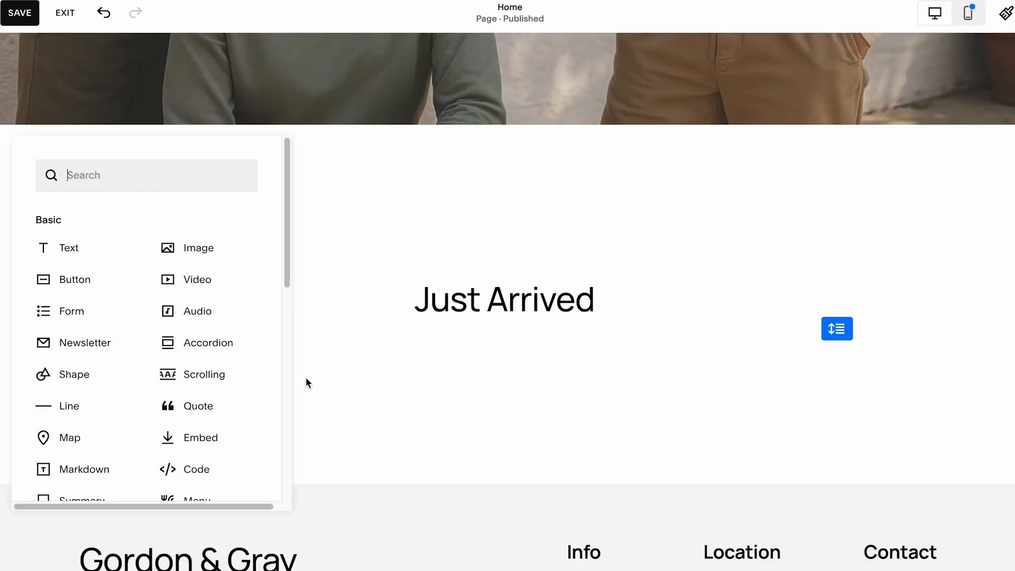
click(192, 439)
drag(206, 417, 249, 362)
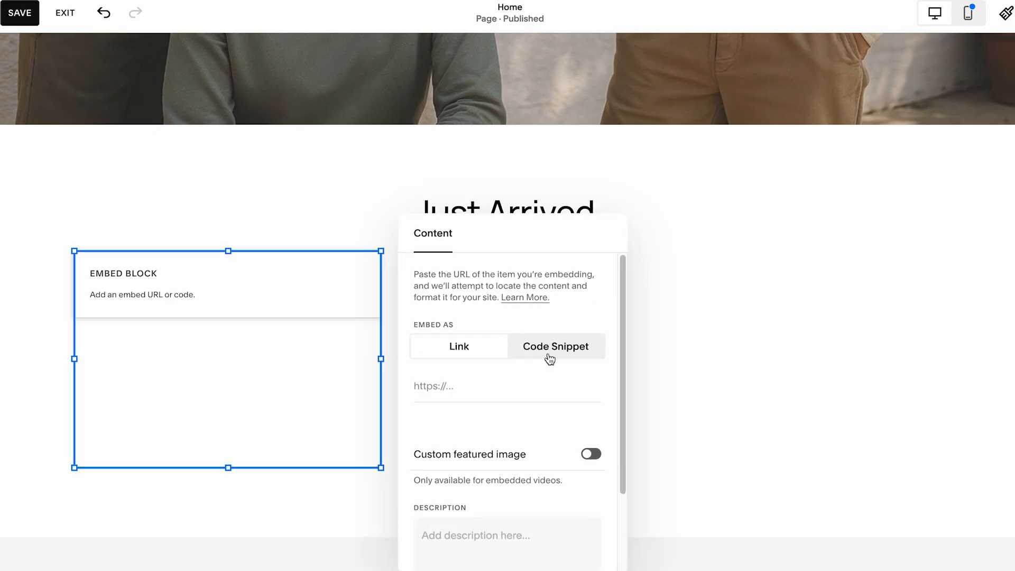
click(550, 360)
click(516, 396)
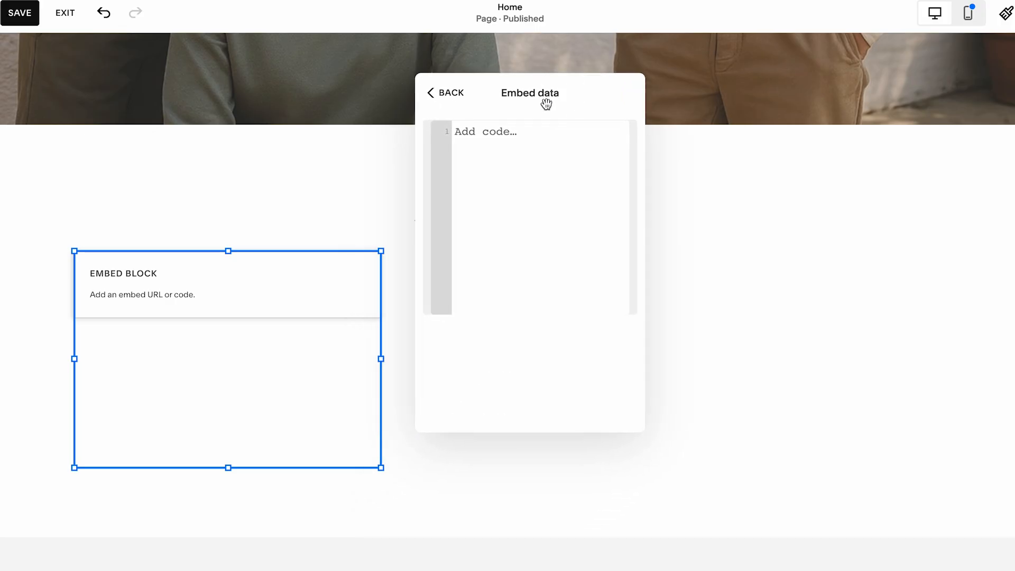
key(ctrl+v)
click(433, 92)
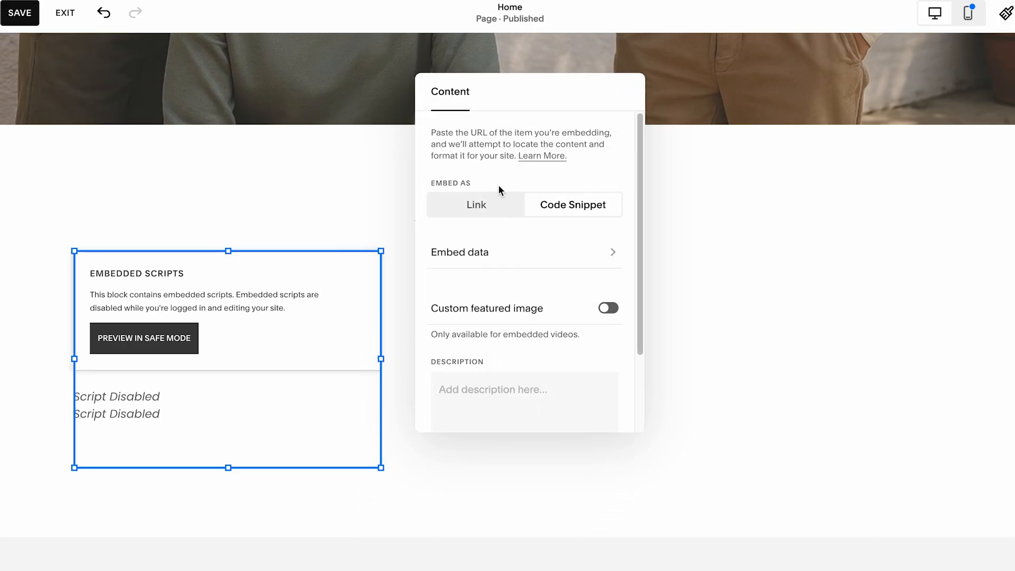
Widen the embed block to about half the section width.
scroll(486, 330, down, 2)
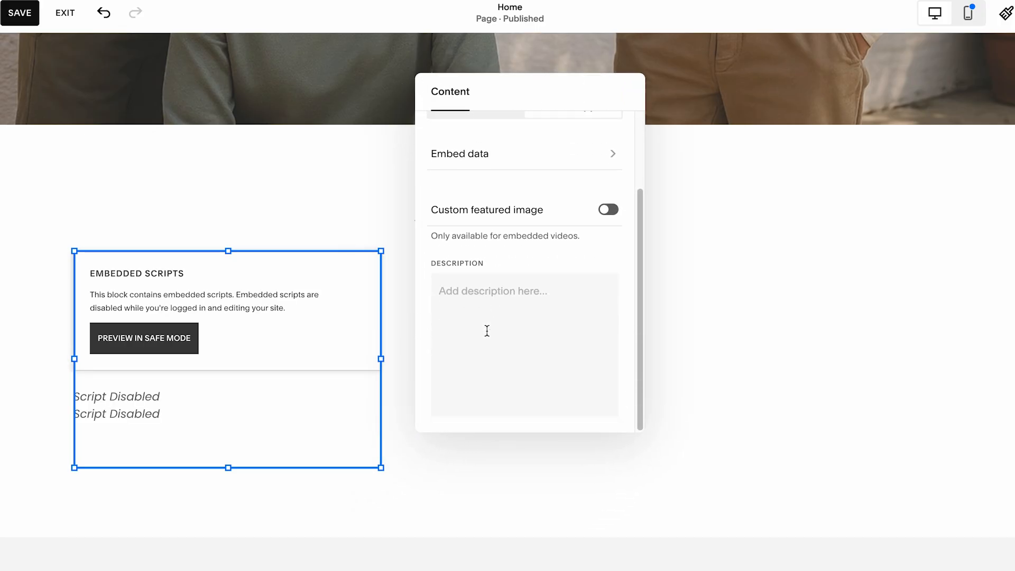
click(681, 332)
click(375, 344)
drag(380, 357, 497, 356)
Duplicate the embed block and place the copy beside the original.
right_click(375, 269)
click(251, 266)
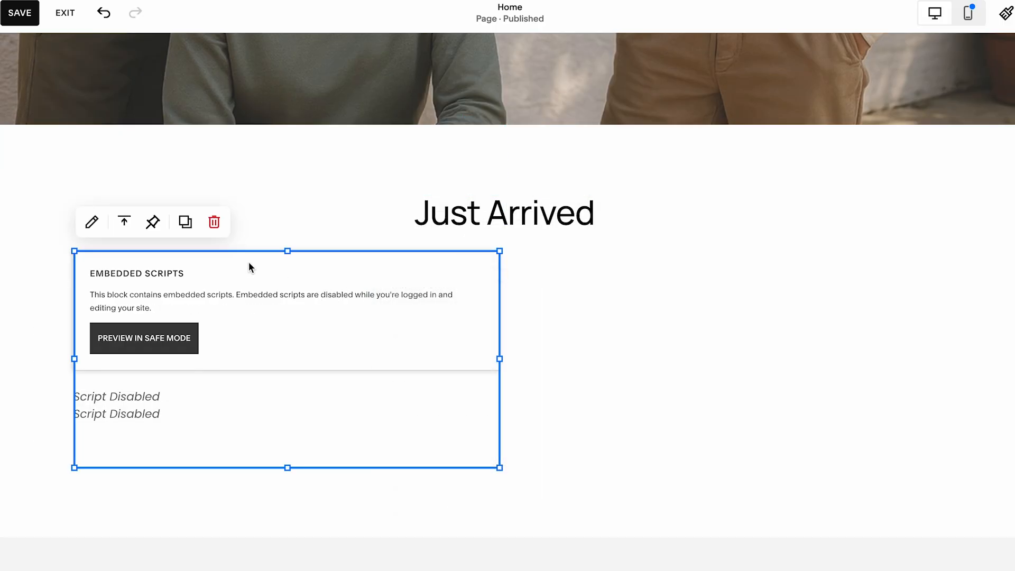
click(185, 222)
drag(145, 290, 573, 261)
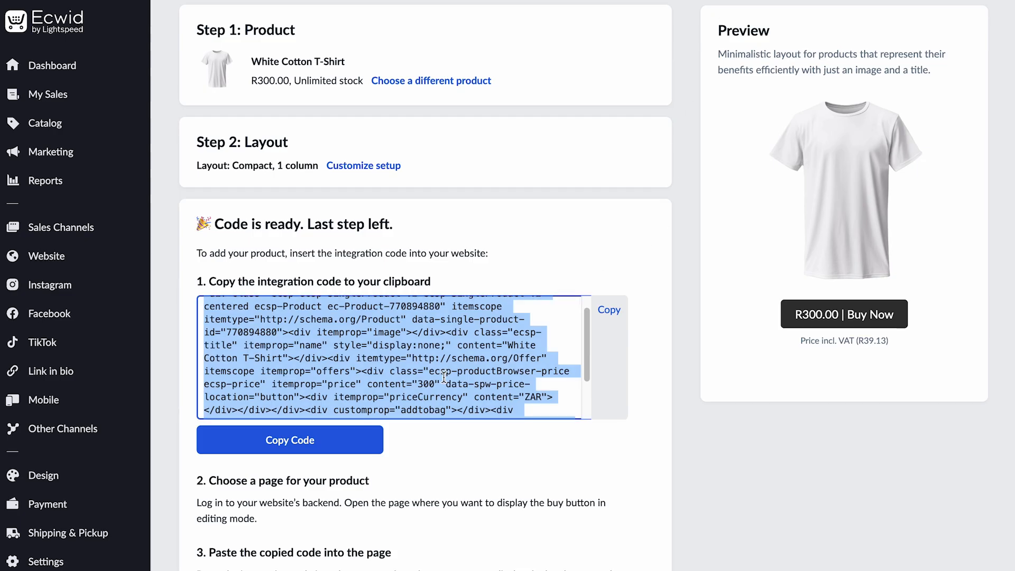
Choose White Cotton Long Sleeve Jersey as the product for a new buy button.
scroll(444, 378, down, 1)
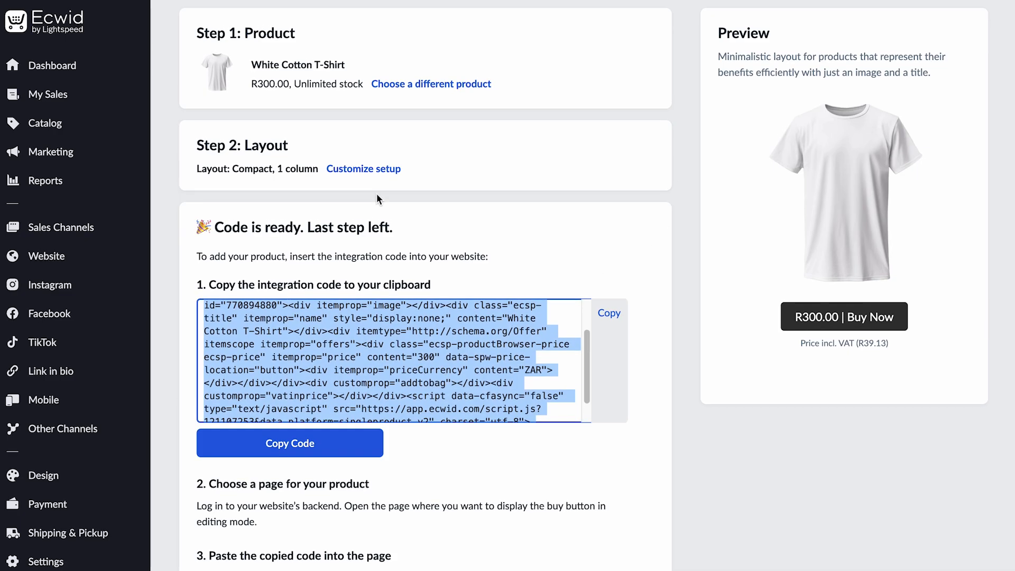
scroll(376, 192, up, 2)
click(429, 154)
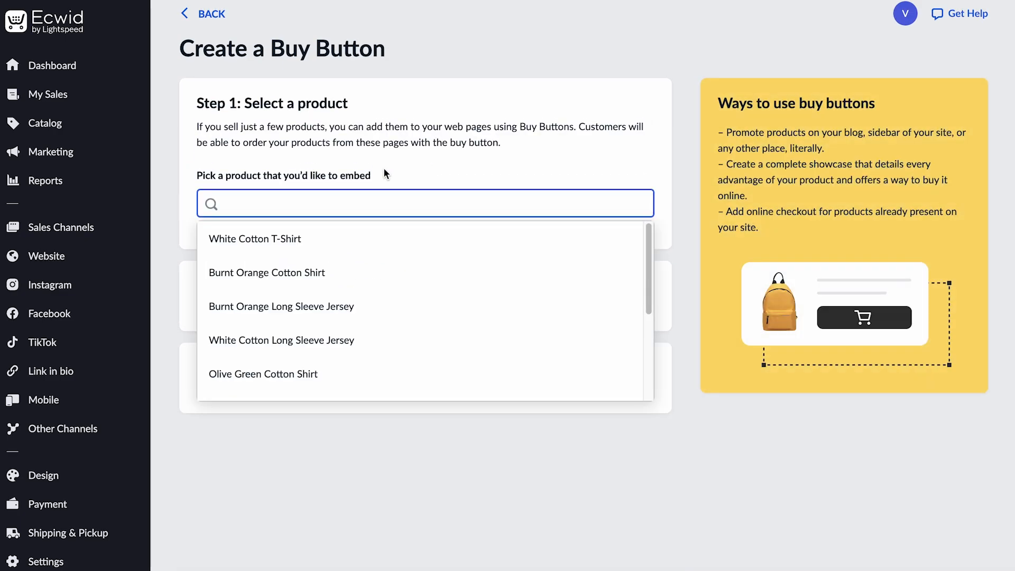
click(285, 339)
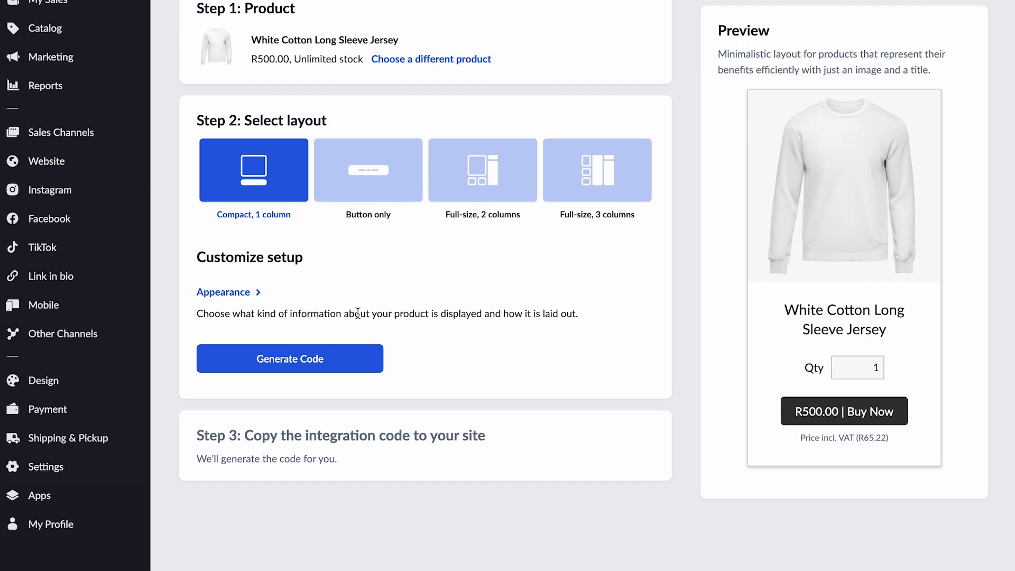
Set the jersey buy button to hide product options, quantity and stock, and border, then generate and copy its code.
click(208, 292)
scroll(366, 306, down, 2)
click(234, 257)
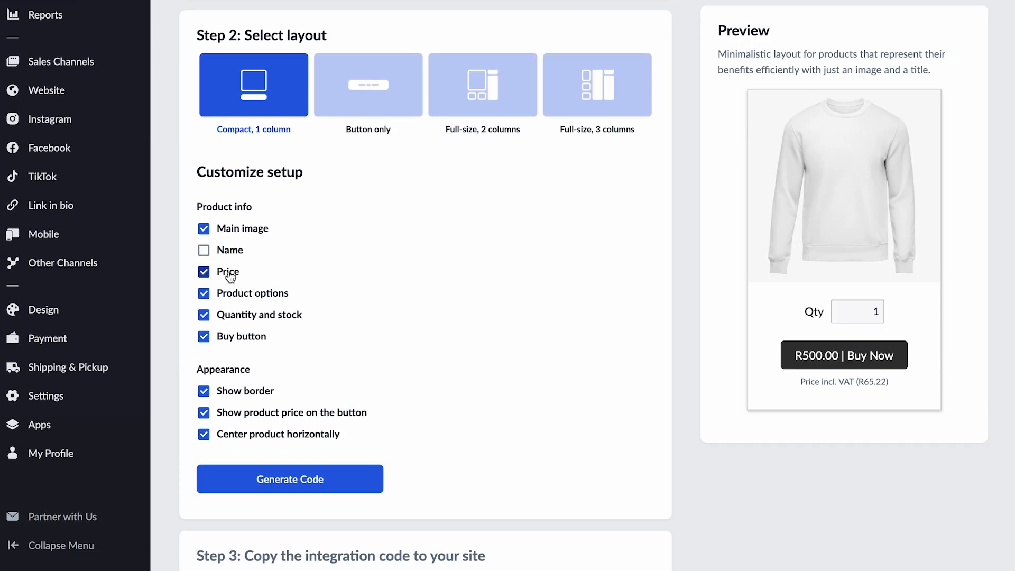
click(231, 297)
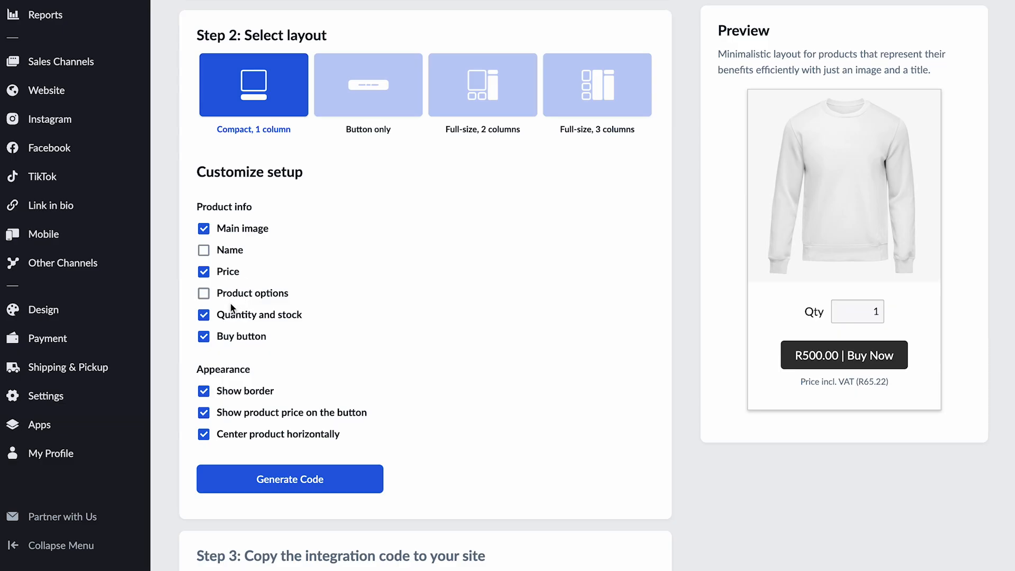
click(233, 319)
click(236, 336)
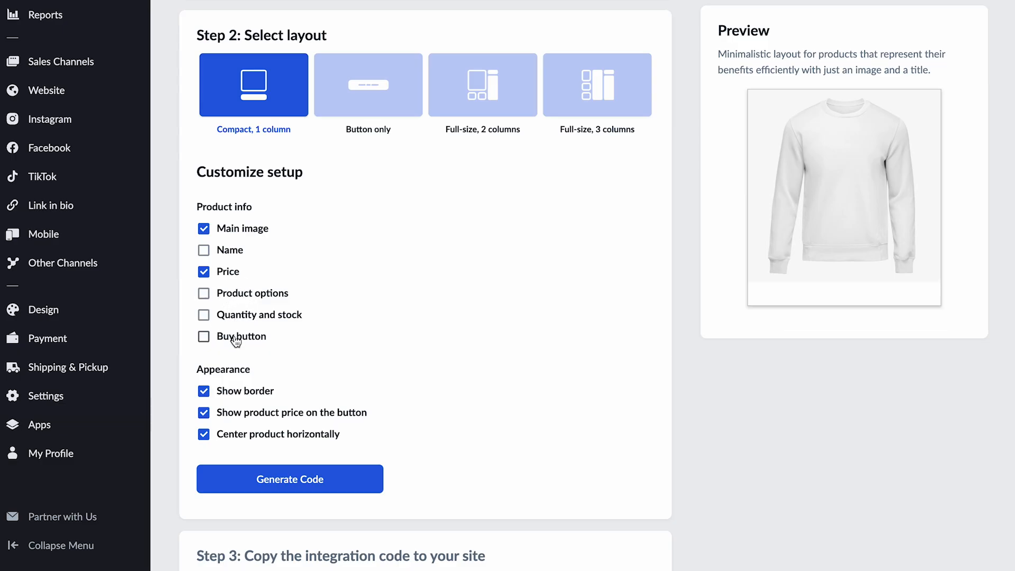
click(236, 336)
click(231, 394)
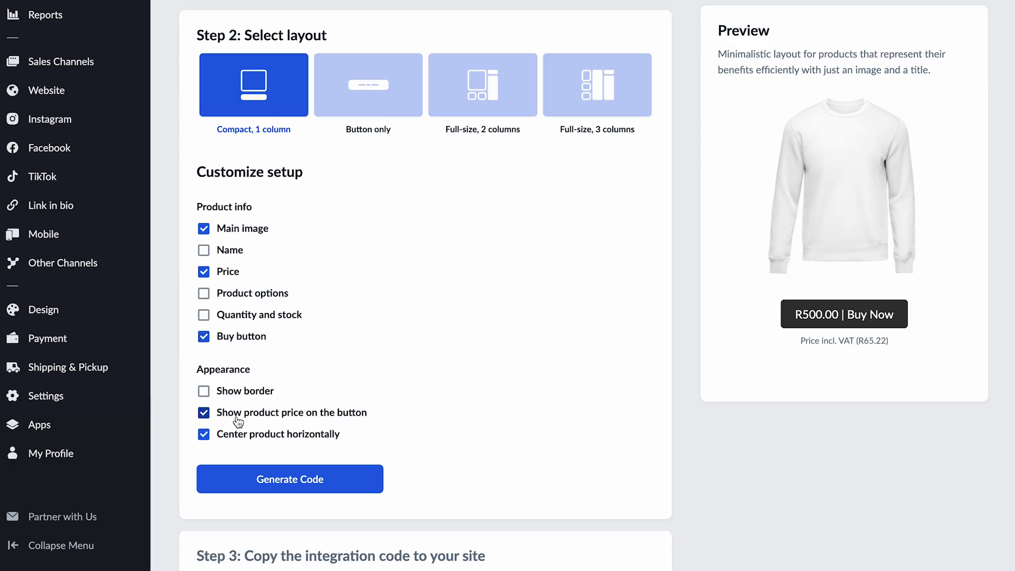
scroll(287, 351, up, 4)
scroll(310, 163, down, 6)
click(289, 360)
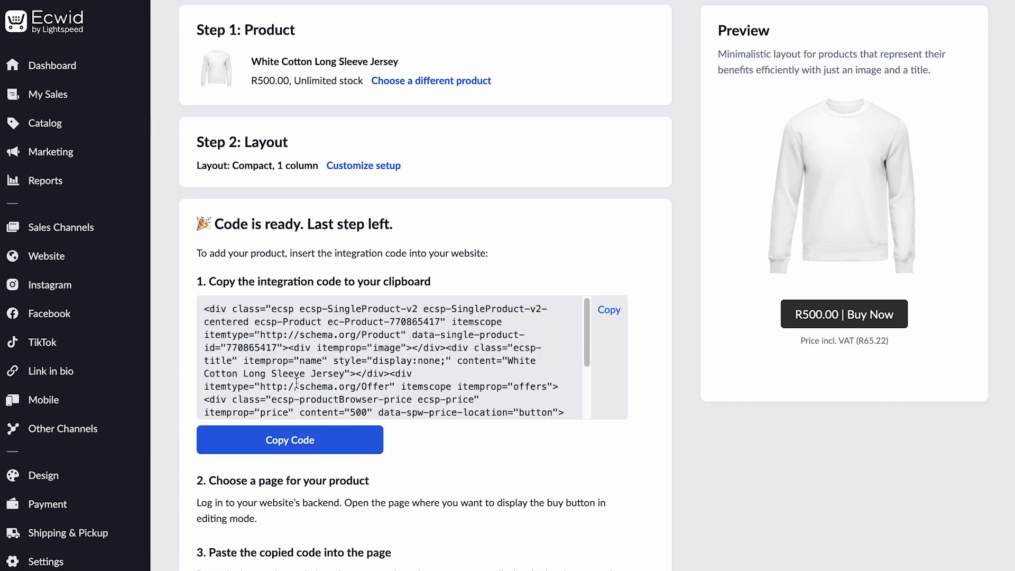
click(296, 382)
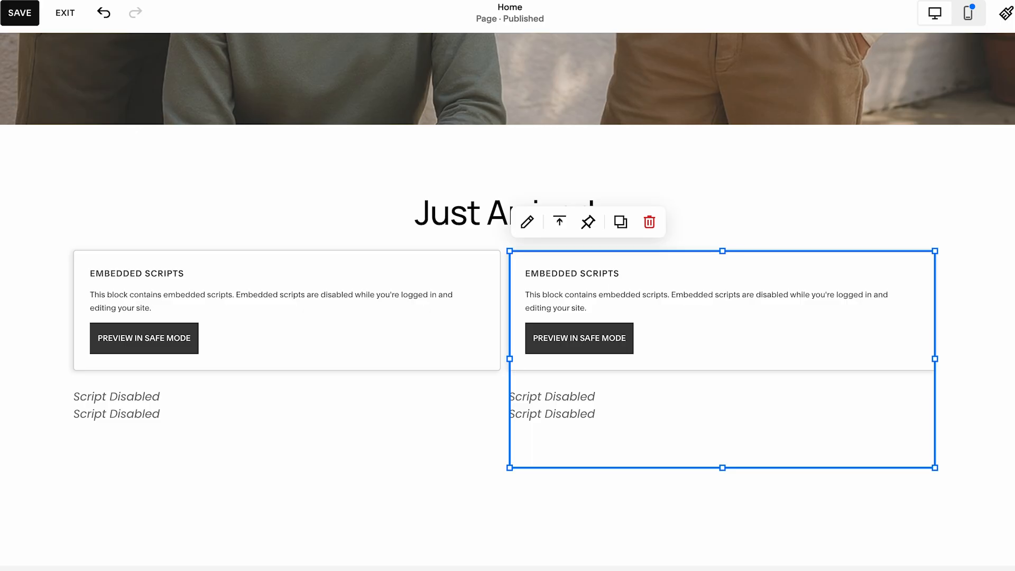
Replace the duplicated embed block's code with the jersey buy button code.
click(566, 351)
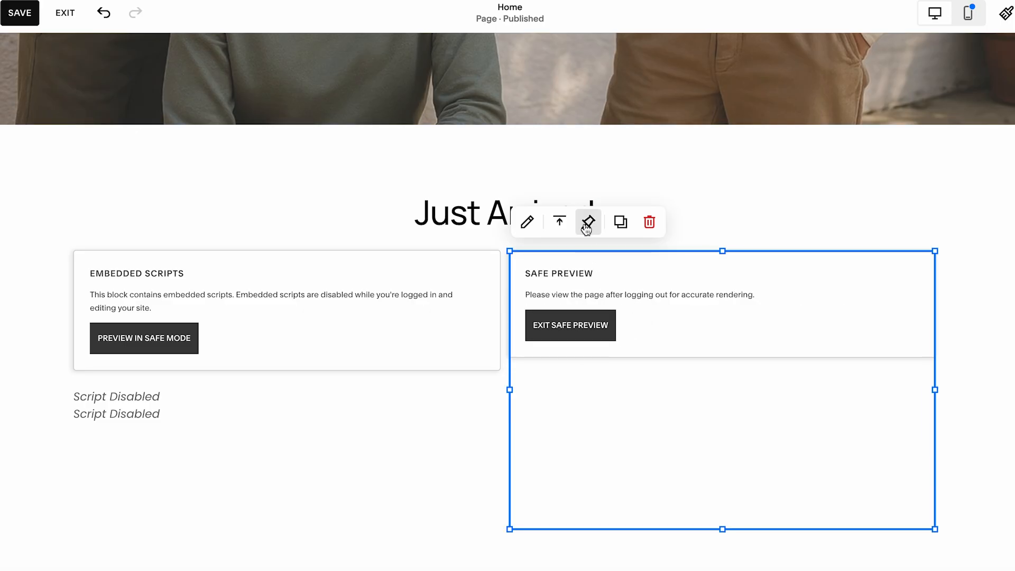
click(528, 222)
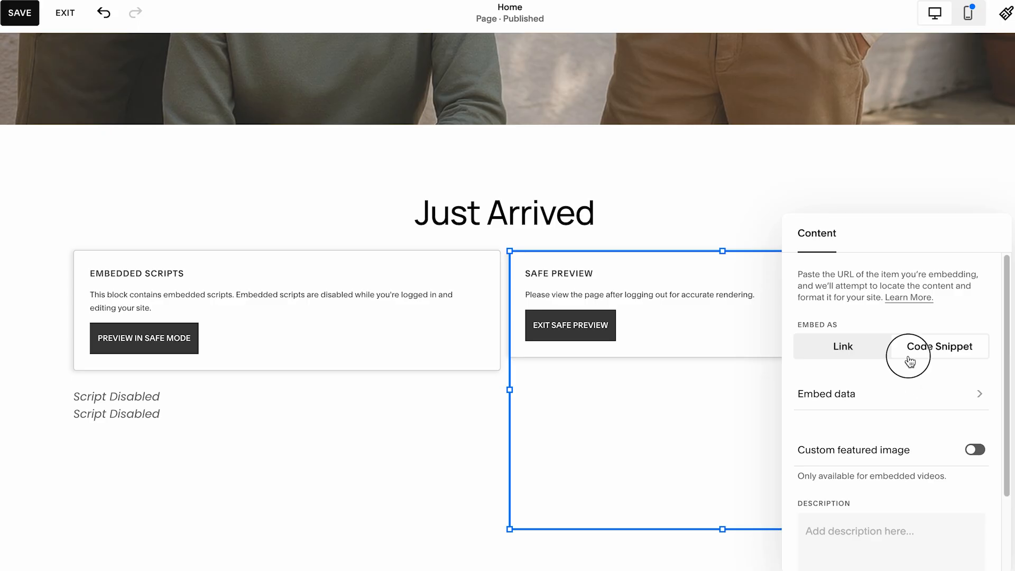
click(914, 403)
key(ctrl+a)
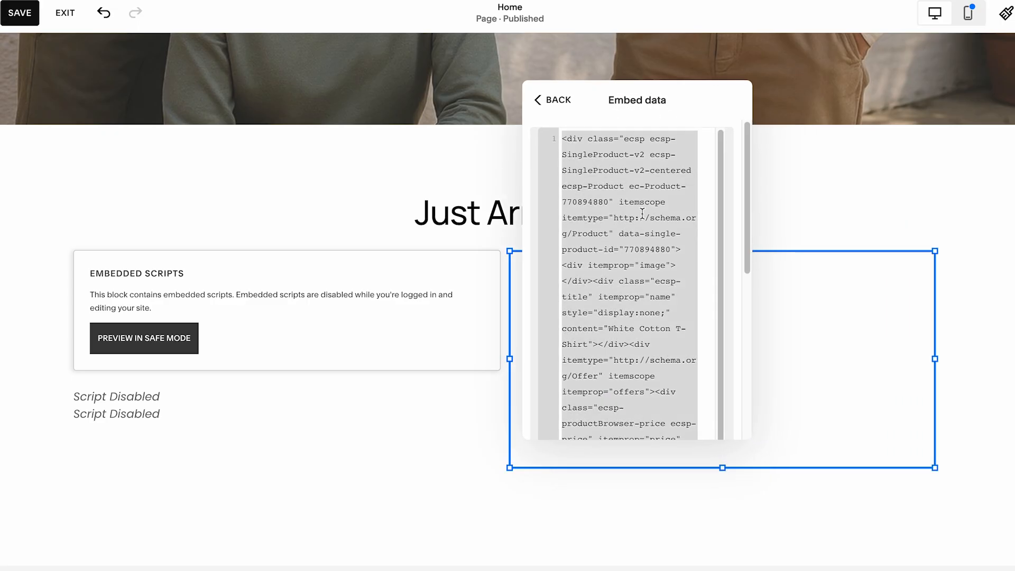
key(ctrl+v)
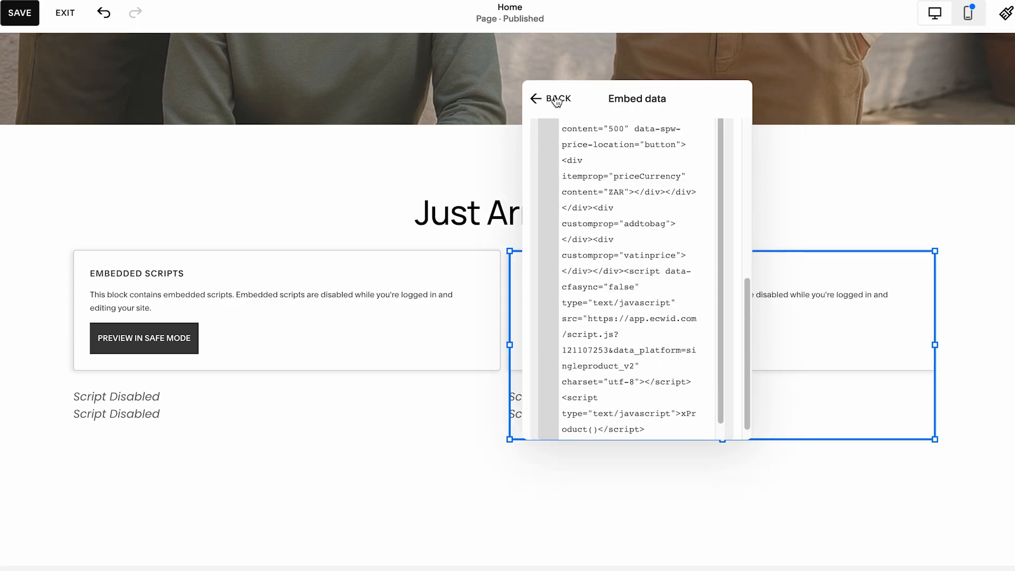
click(556, 99)
click(354, 193)
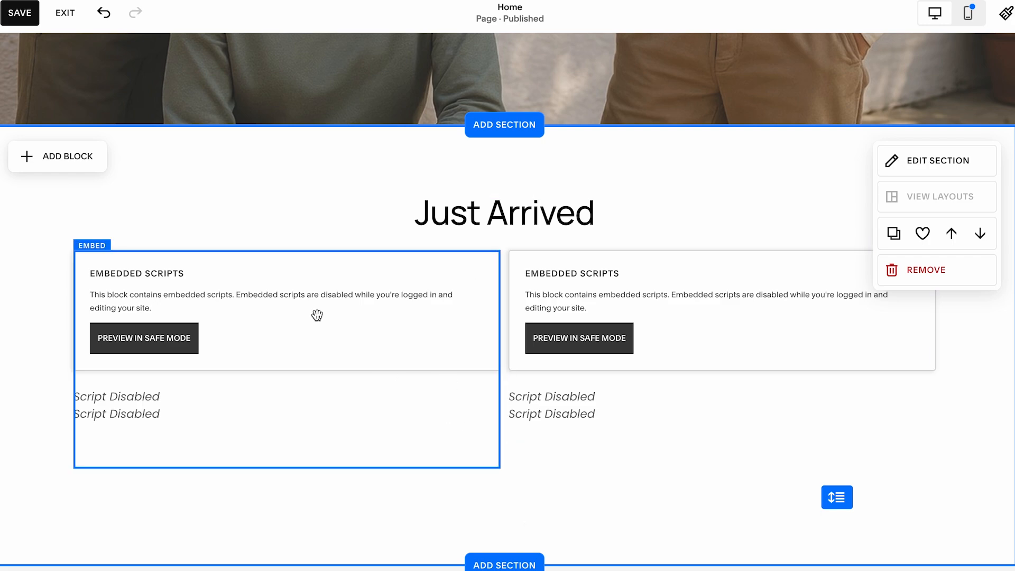
Save the Home page edits, leave the editor and open the live site.
click(24, 16)
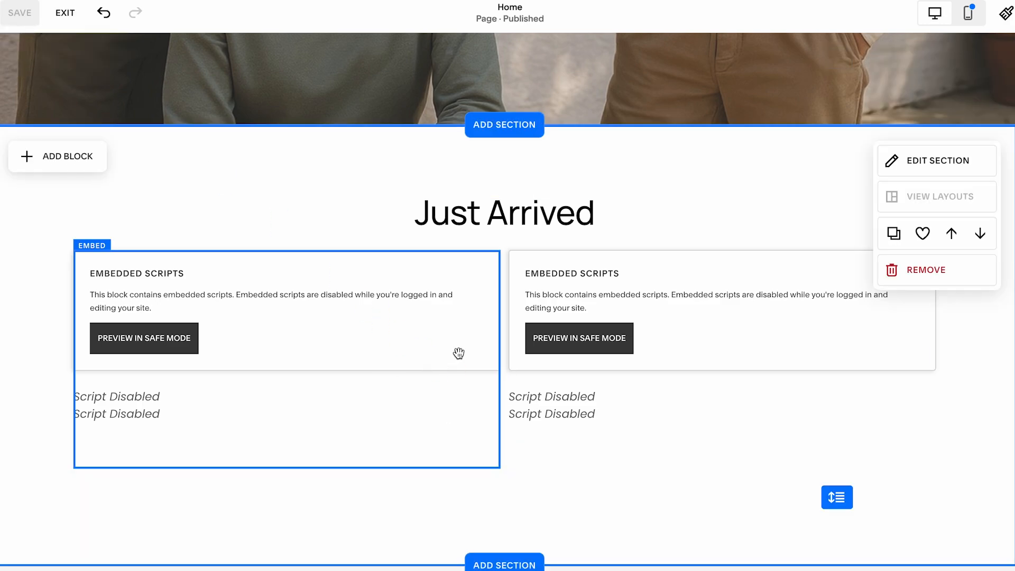
click(65, 13)
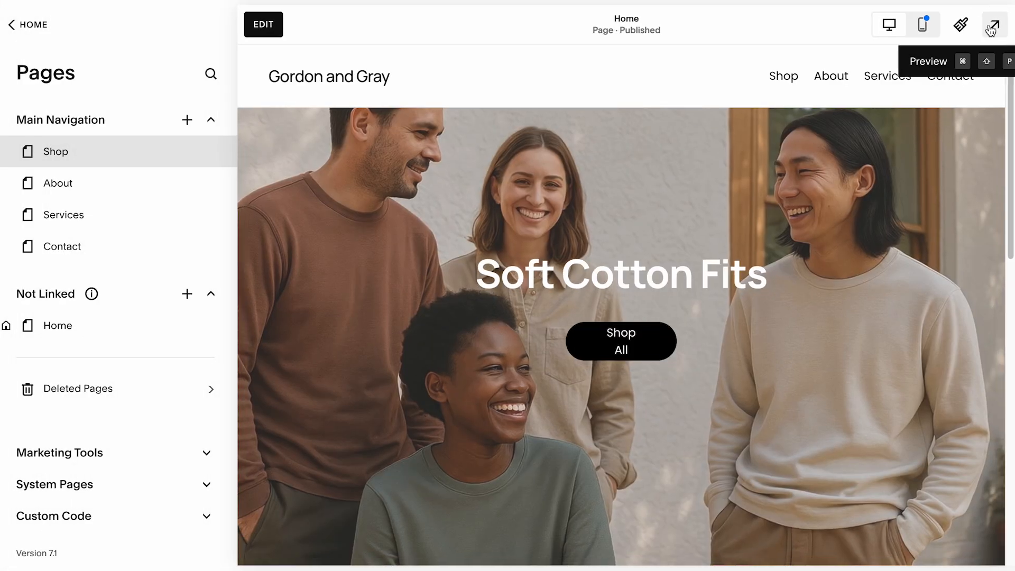
click(996, 24)
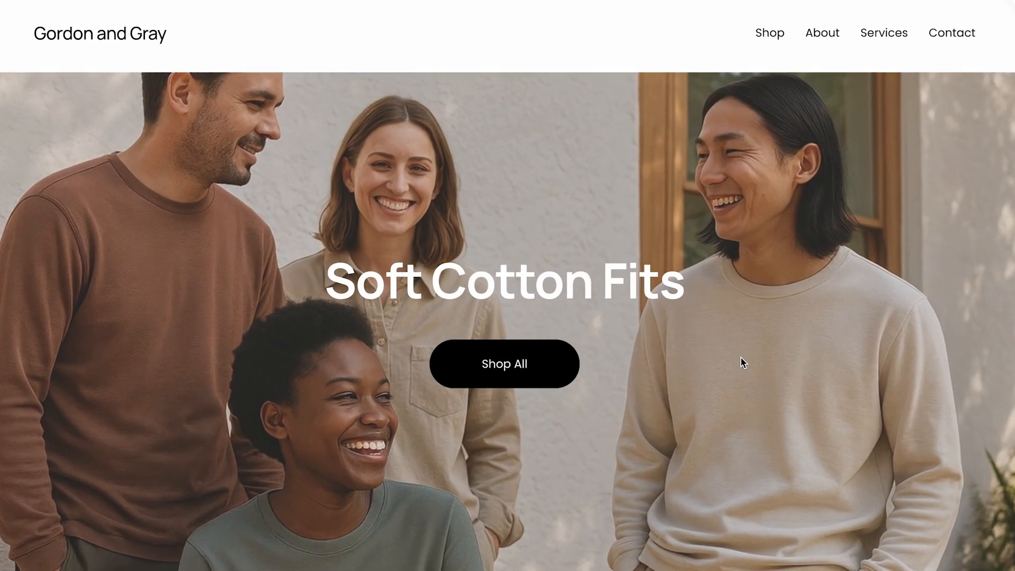
Examine the Just Arrived buy buttons on the live Home page.
scroll(741, 357, down, 12)
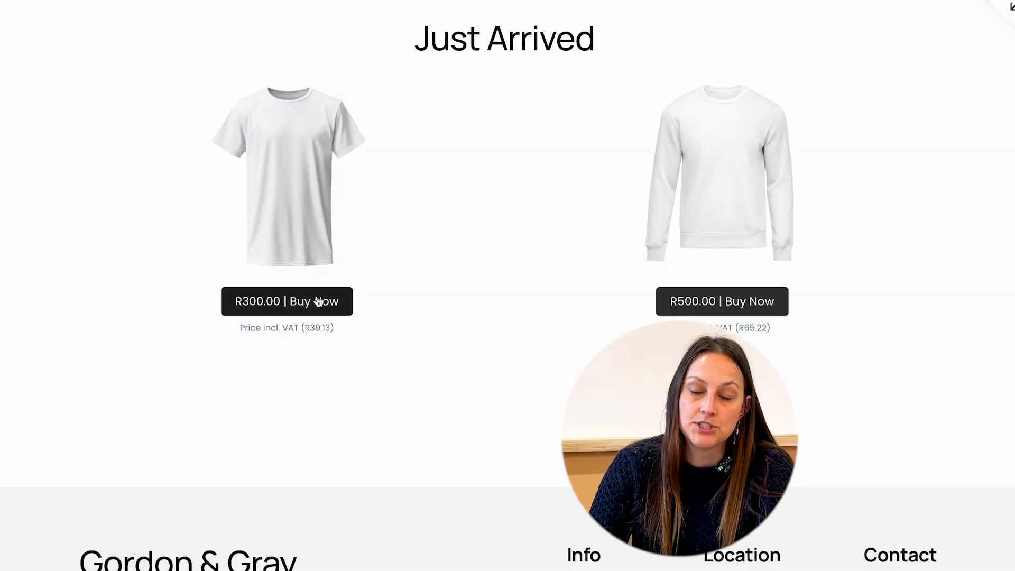
scroll(355, 380, down, 2)
scroll(356, 381, up, 5)
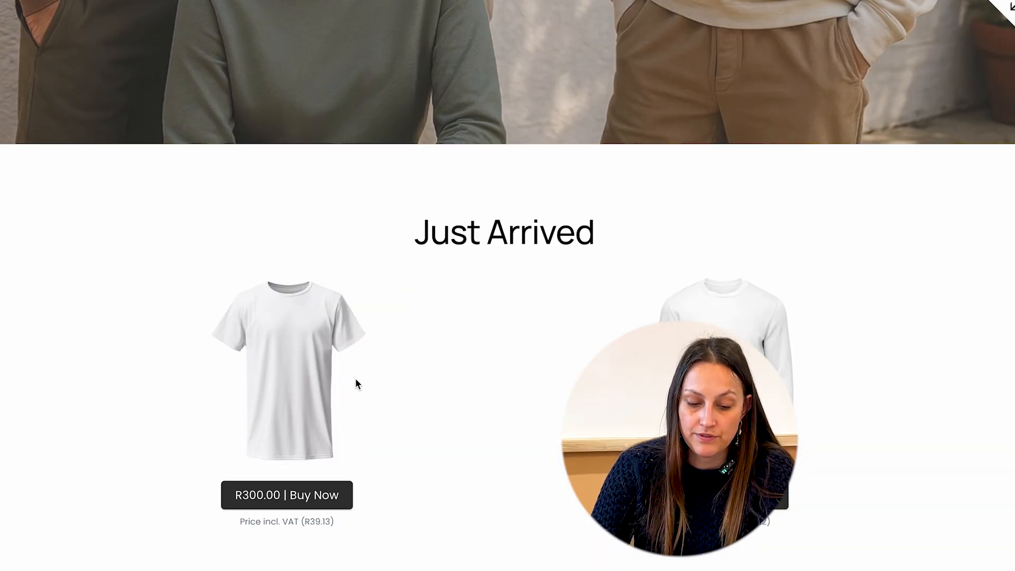
scroll(355, 378, up, 8)
scroll(355, 378, down, 10)
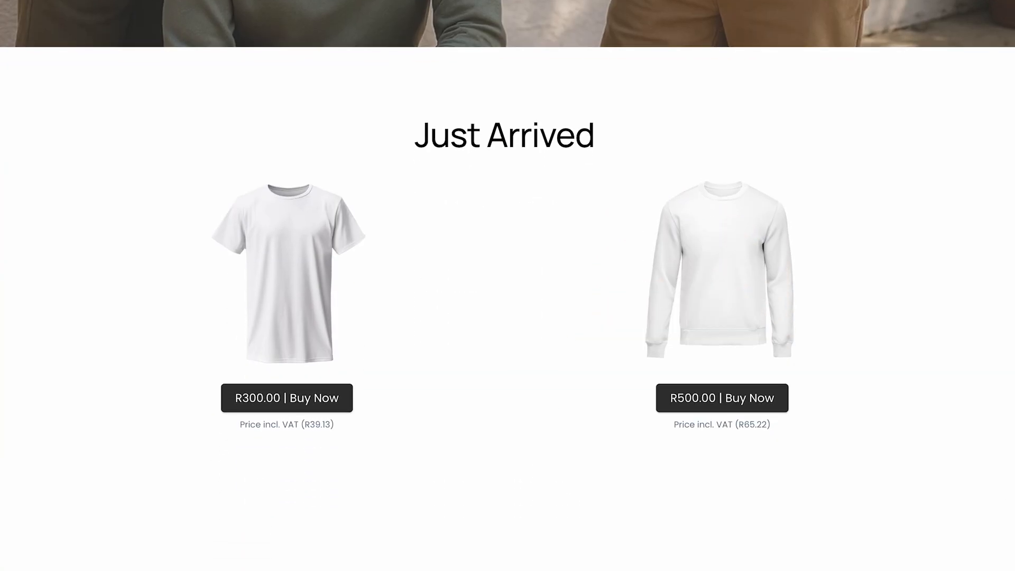
scroll(443, 224, up, 10)
scroll(444, 224, down, 1)
scroll(365, 313, down, 4)
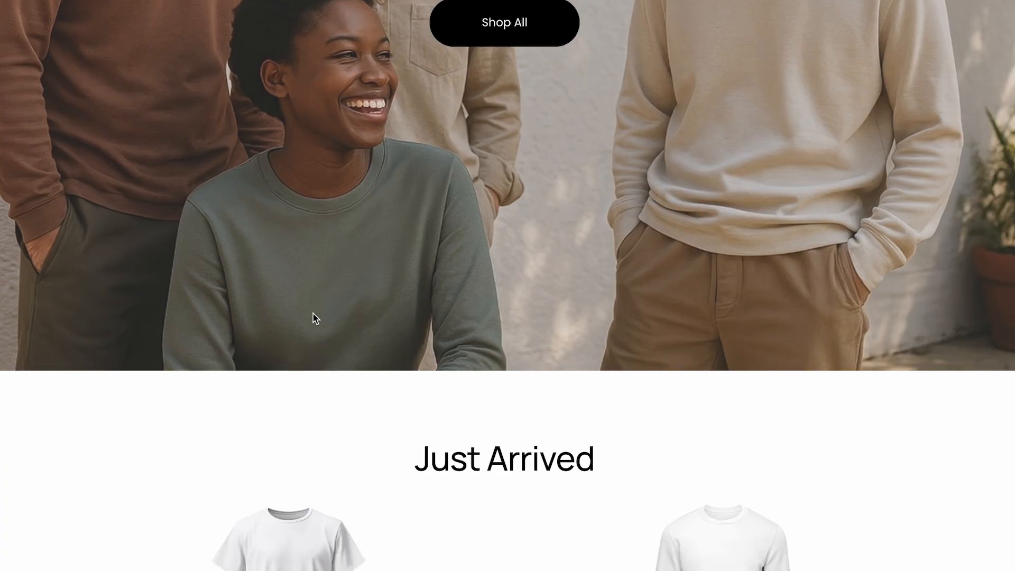
scroll(312, 313, down, 5)
scroll(706, 219, up, 15)
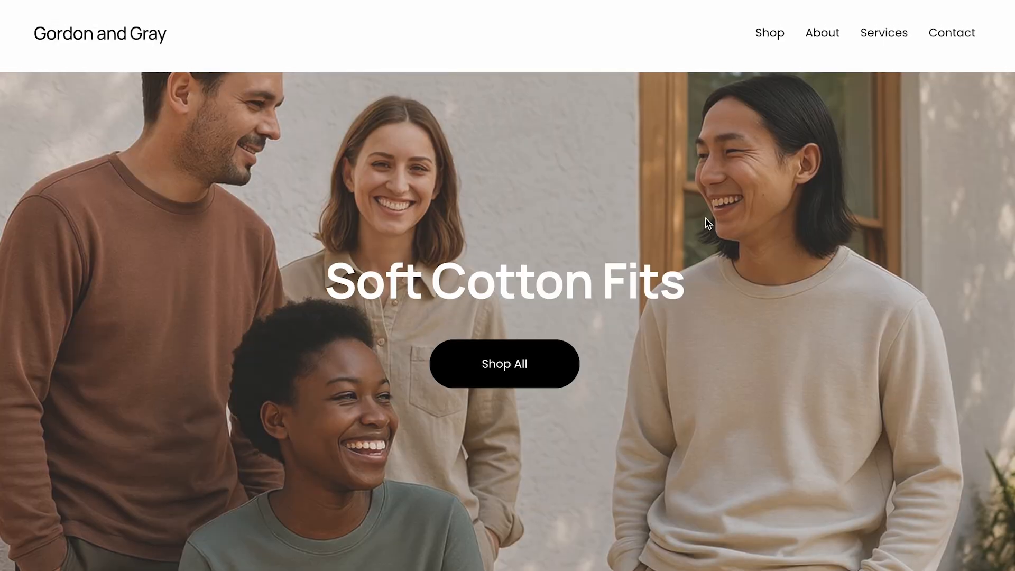
Open the Shop page and go to the White Cotton T-Shirt product.
click(780, 38)
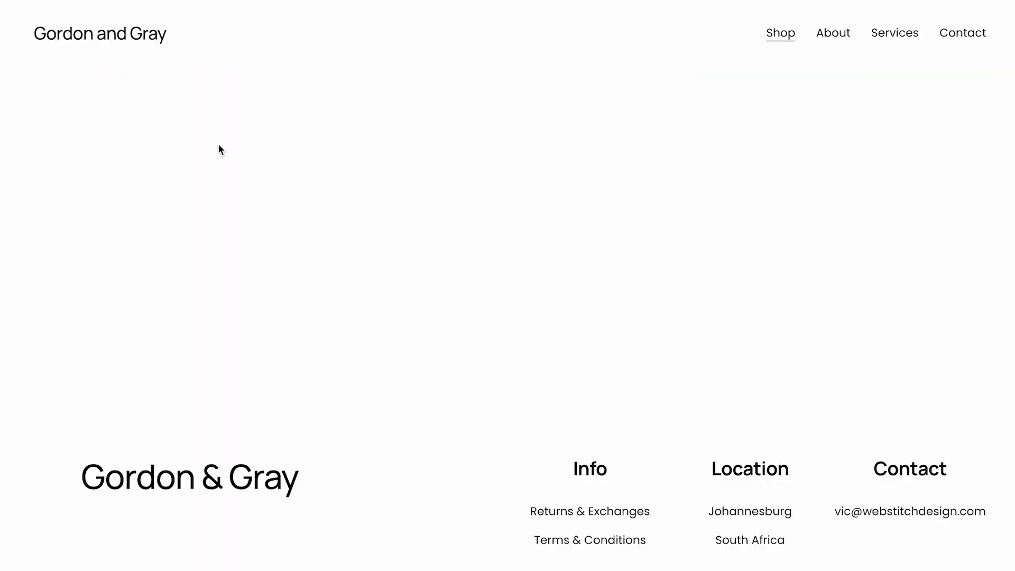
scroll(249, 183, down, 15)
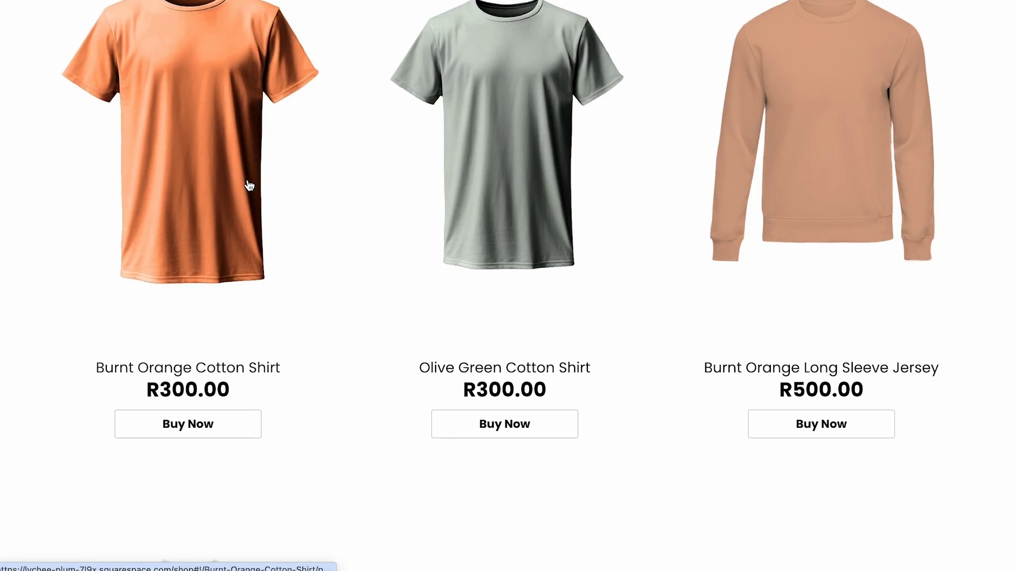
scroll(249, 185, down, 8)
scroll(249, 185, up, 15)
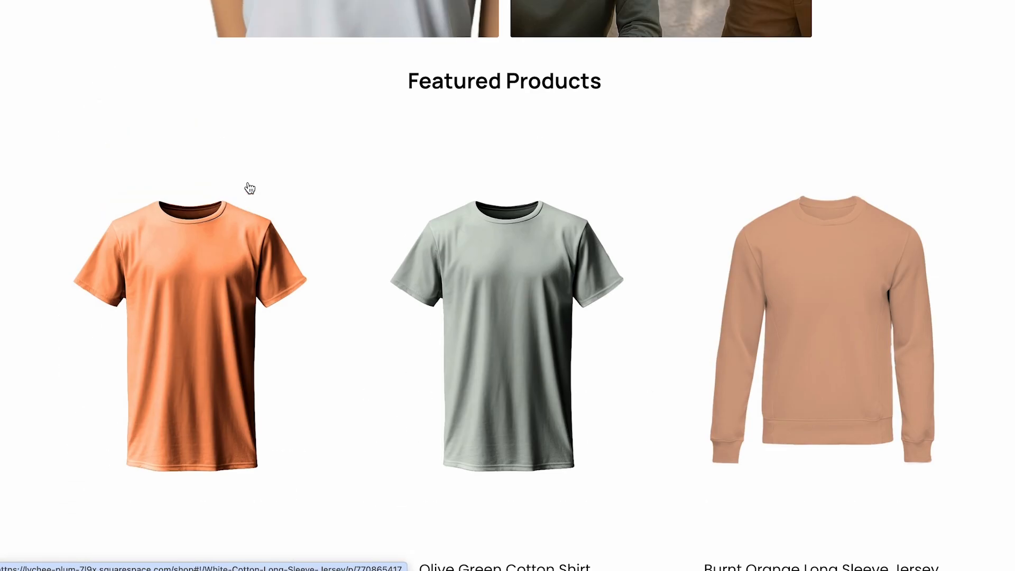
scroll(248, 186, down, 8)
scroll(248, 186, up, 18)
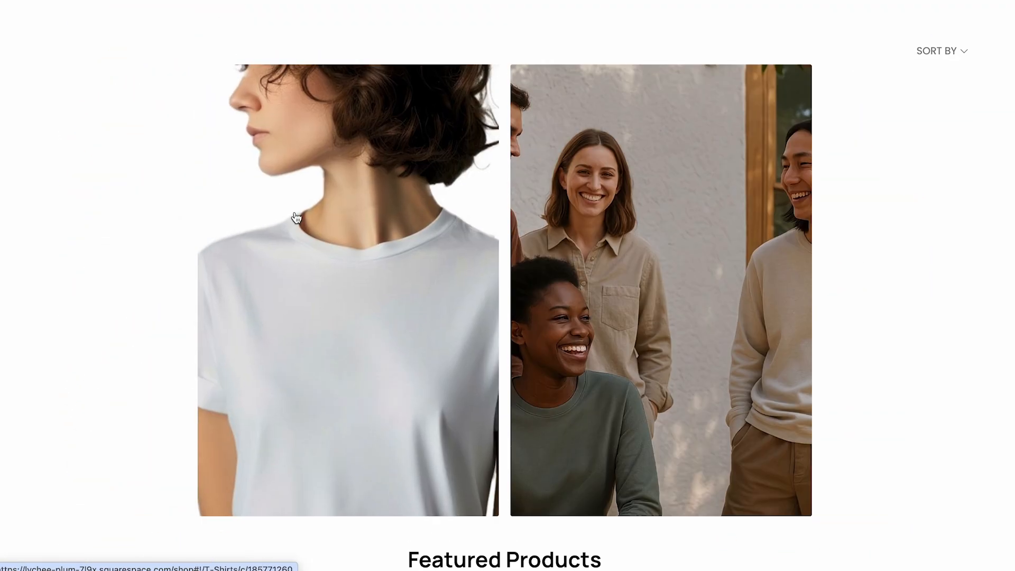
click(296, 217)
scroll(308, 238, down, 5)
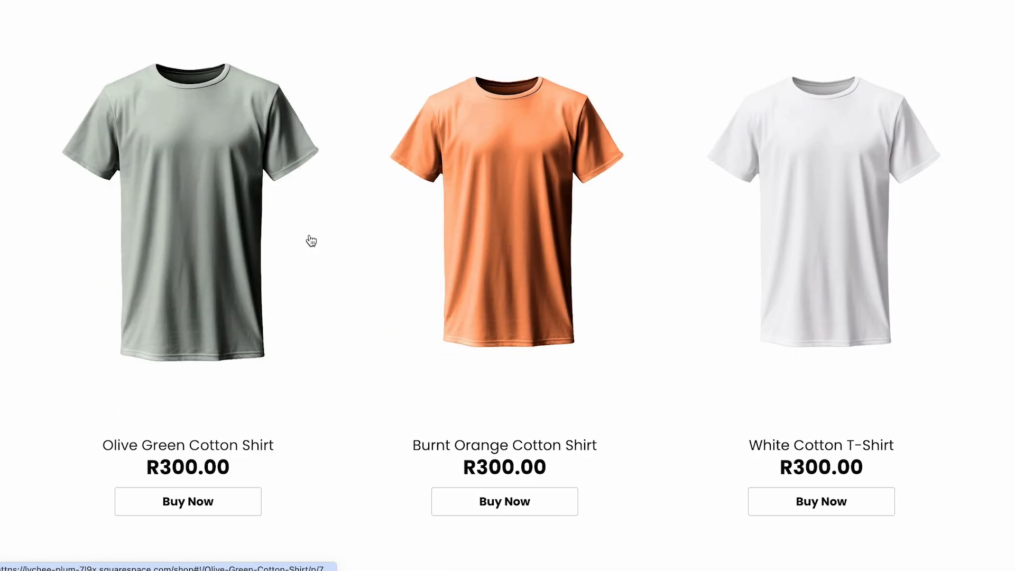
click(821, 501)
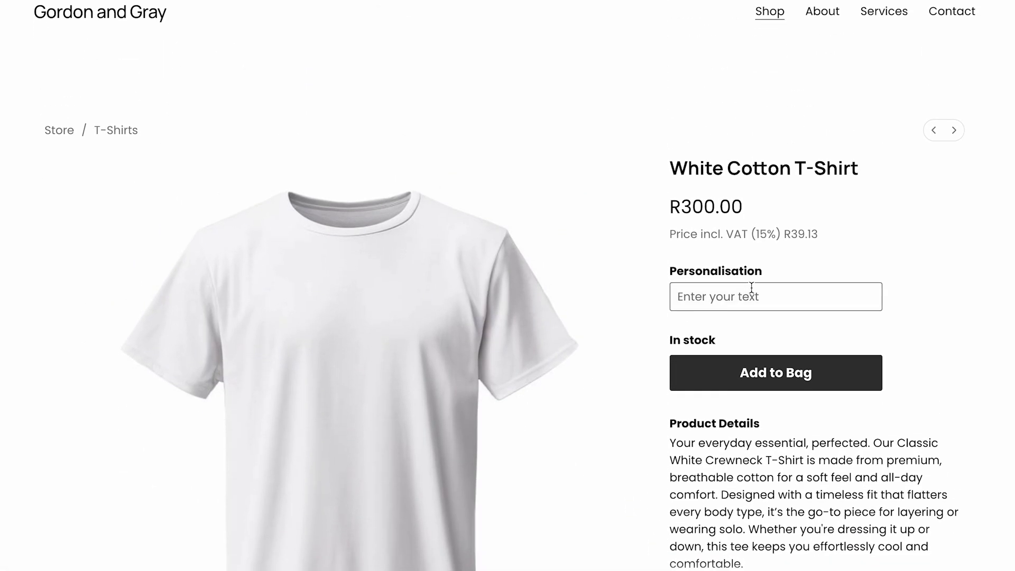
Enter a name in the T-shirt's Personalisation field.
click(751, 294)
text(Victroi)
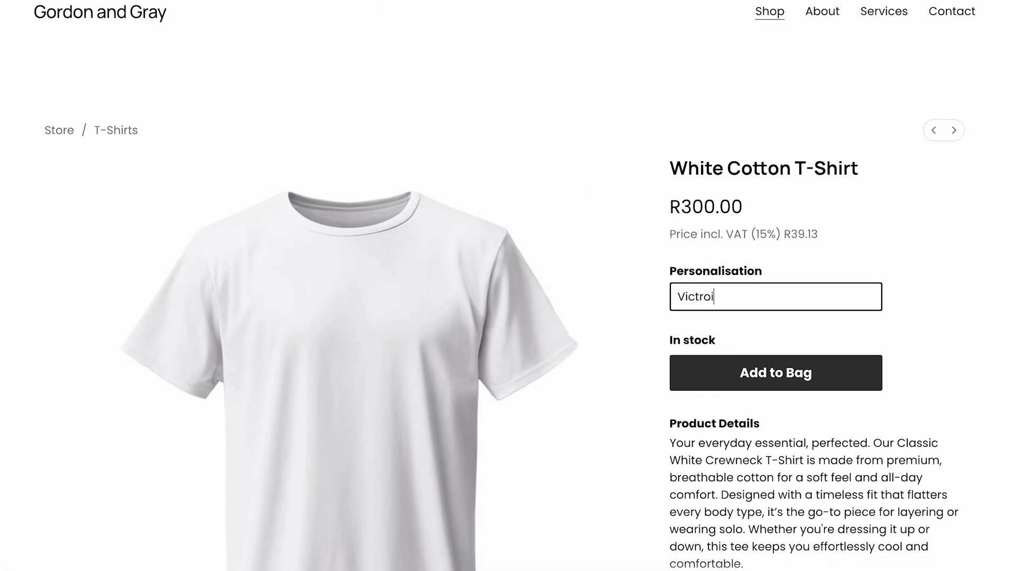
key(BackSpace)
key(BackSpace)
key(Down)
key(Return)
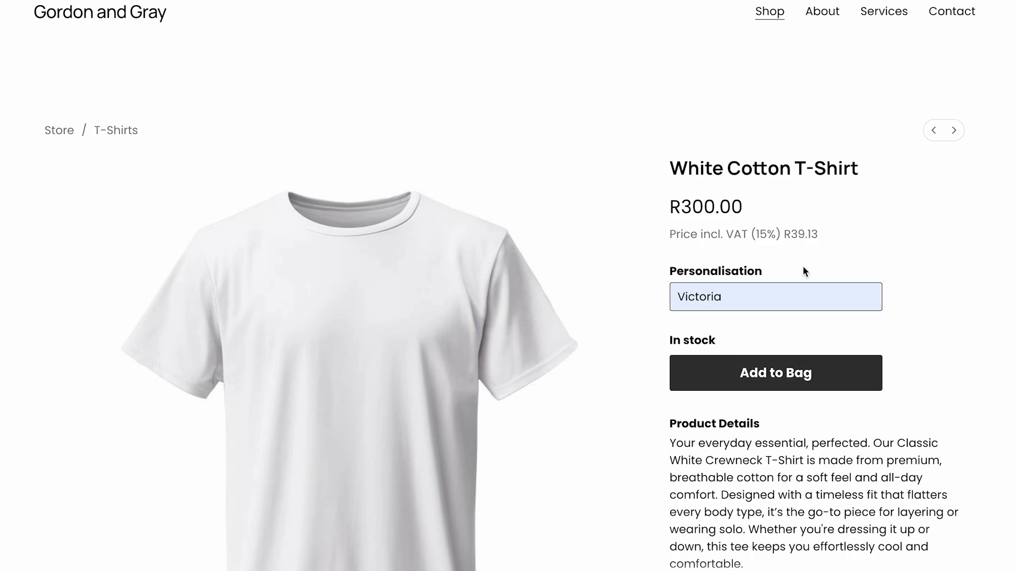
Add the personalised White Cotton T-Shirt to the bag.
scroll(797, 272, down, 2)
scroll(797, 273, down, 5)
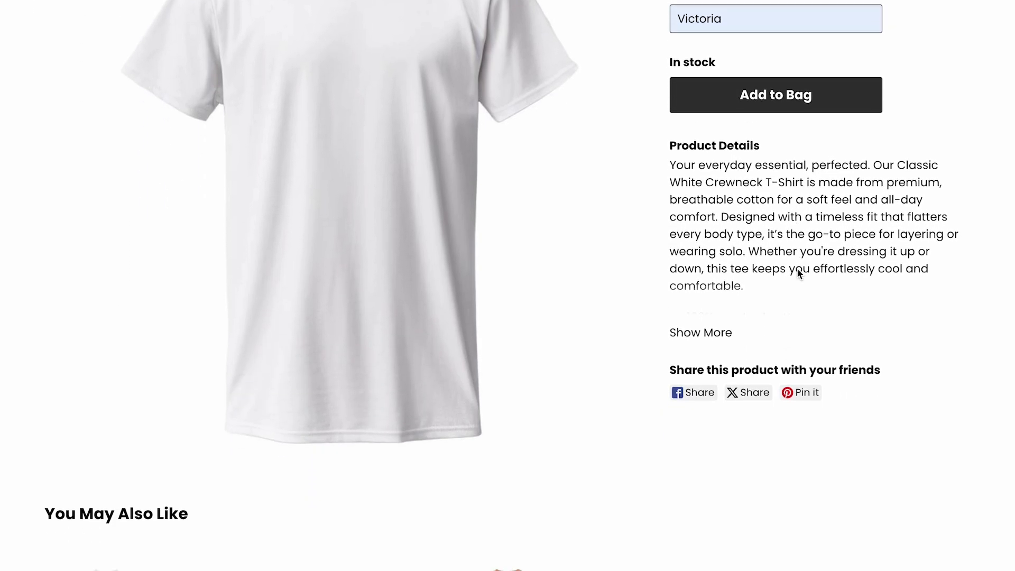
scroll(796, 267, down, 7)
scroll(797, 267, up, 5)
scroll(796, 267, down, 6)
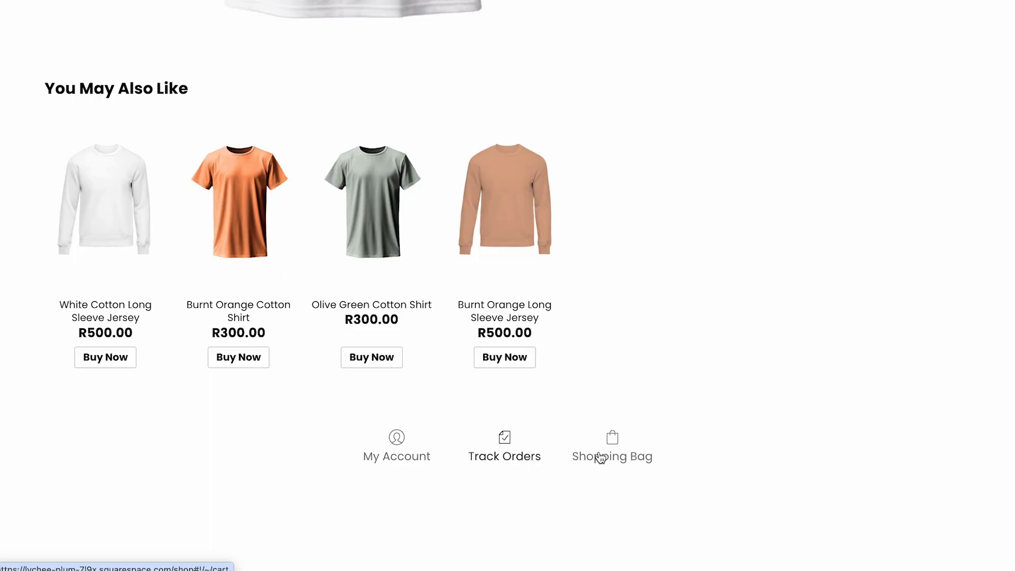
scroll(695, 452, down, 3)
scroll(707, 354, up, 15)
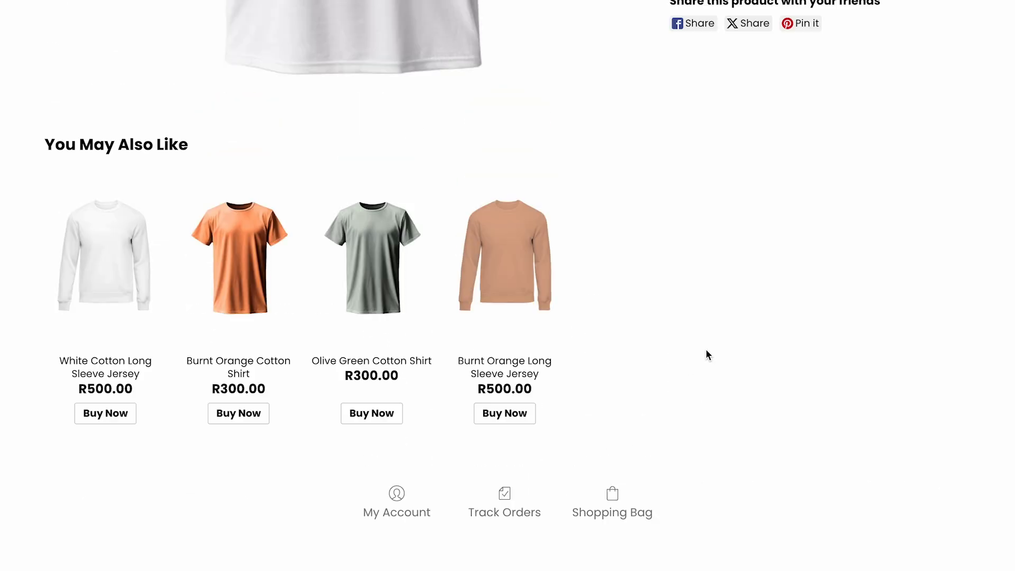
click(727, 404)
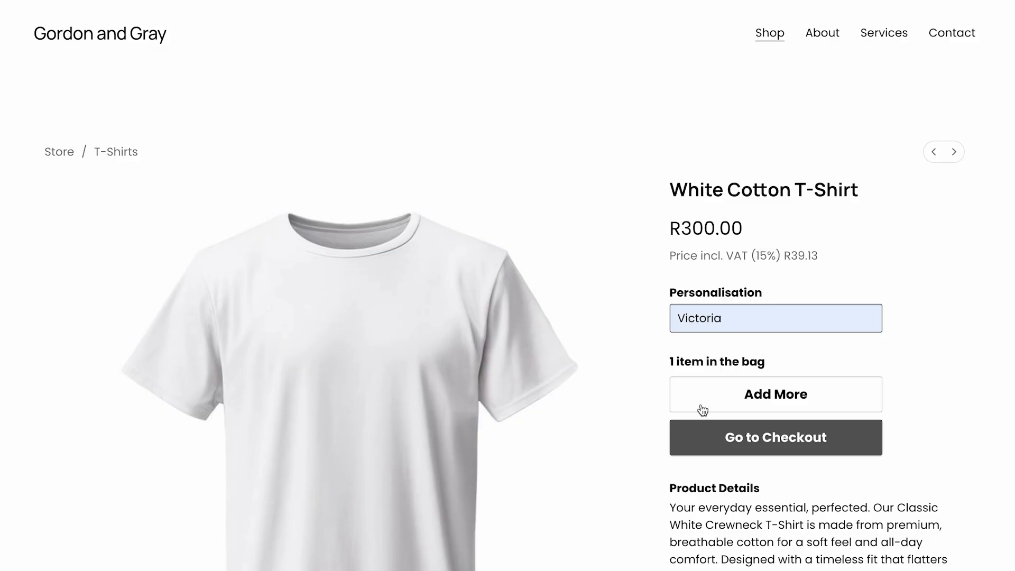
Go to checkout and submit the customer's email address.
click(696, 429)
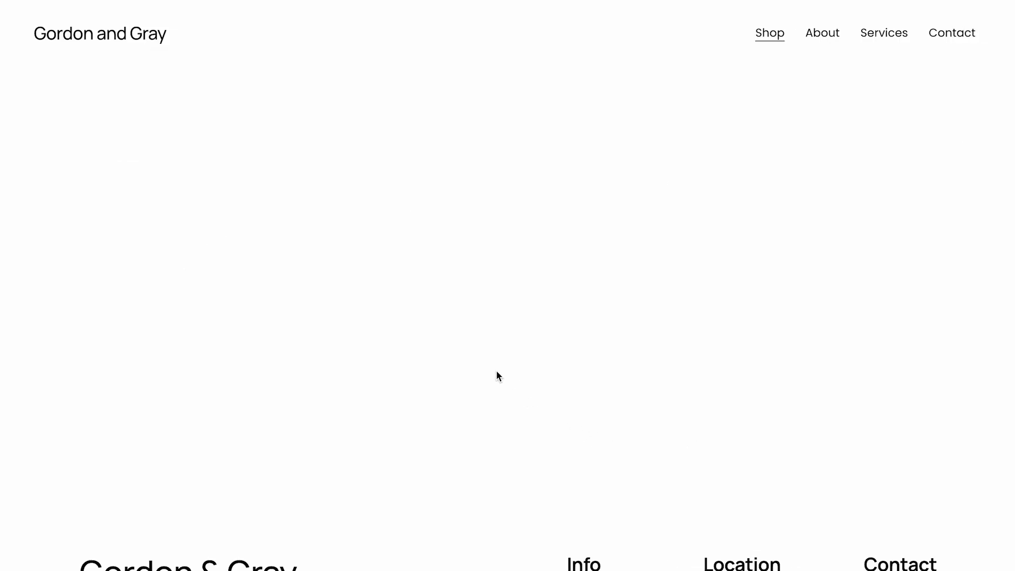
scroll(495, 369, down, 1)
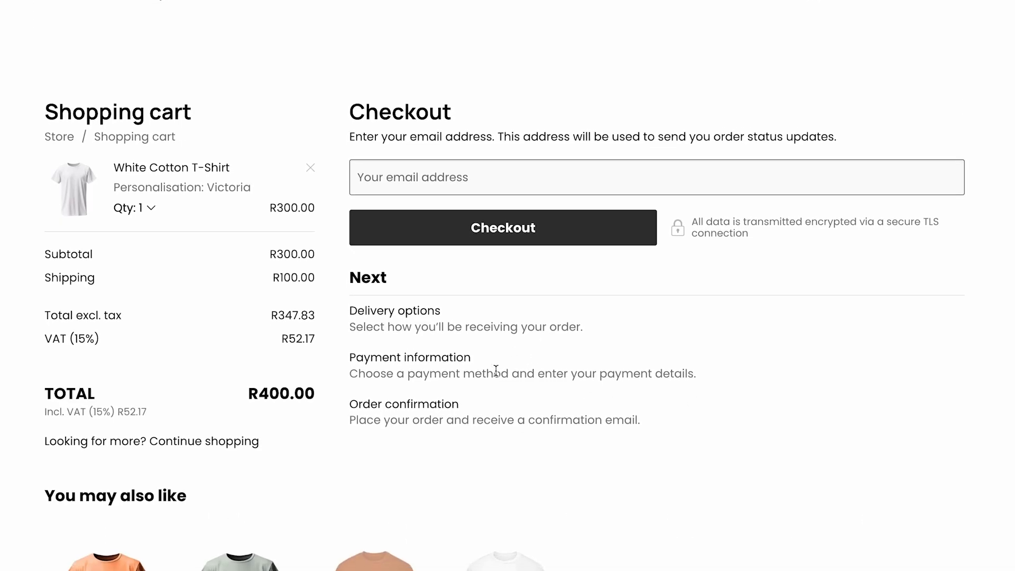
scroll(496, 370, down, 1)
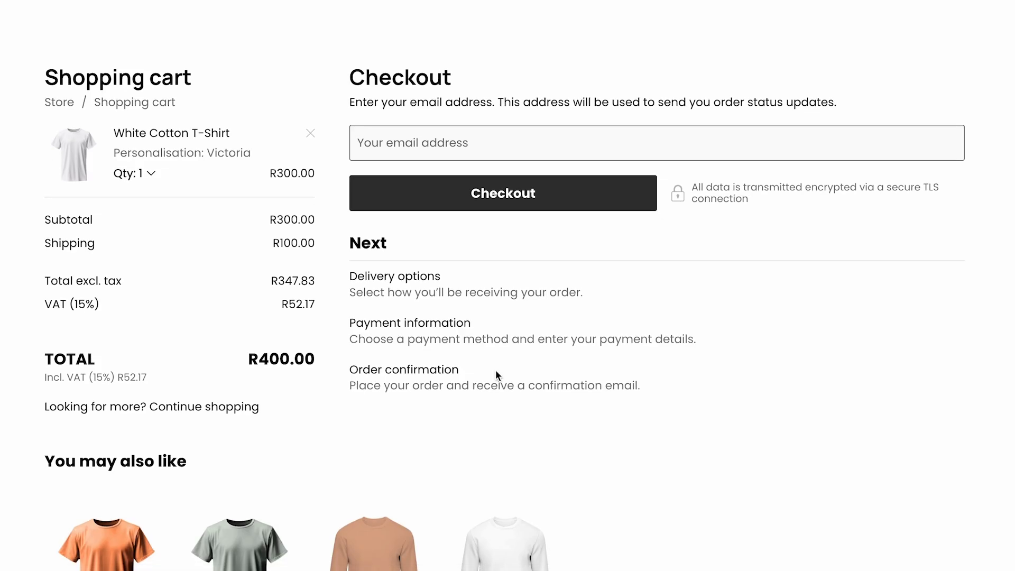
scroll(290, 269, down, 2)
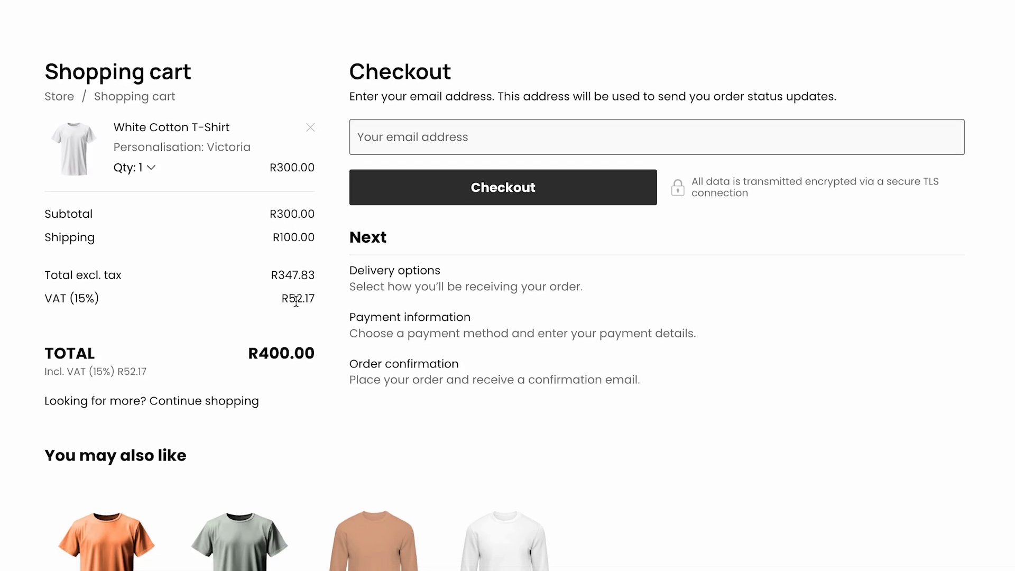
scroll(347, 327, down, 3)
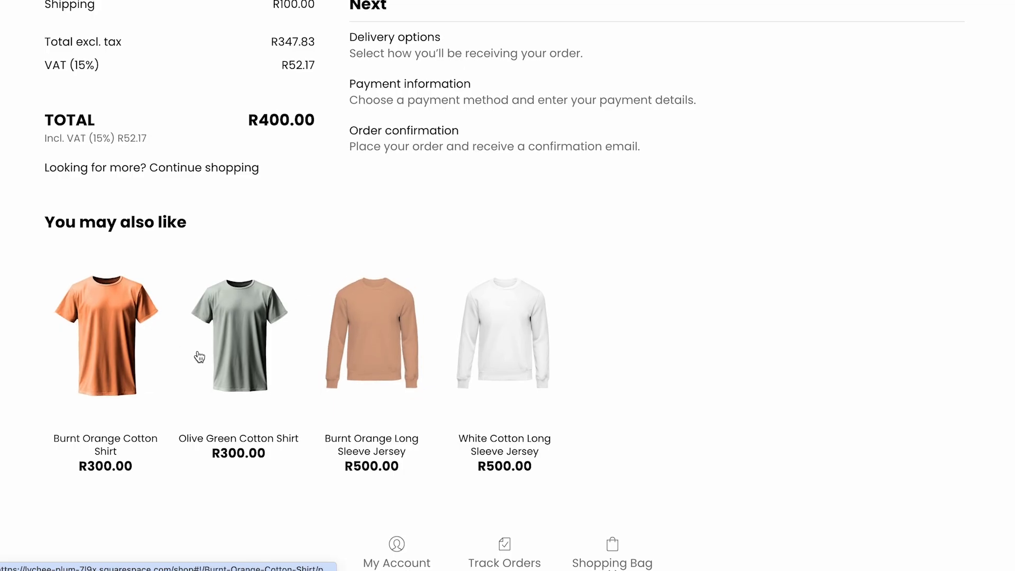
scroll(354, 282, down, 4)
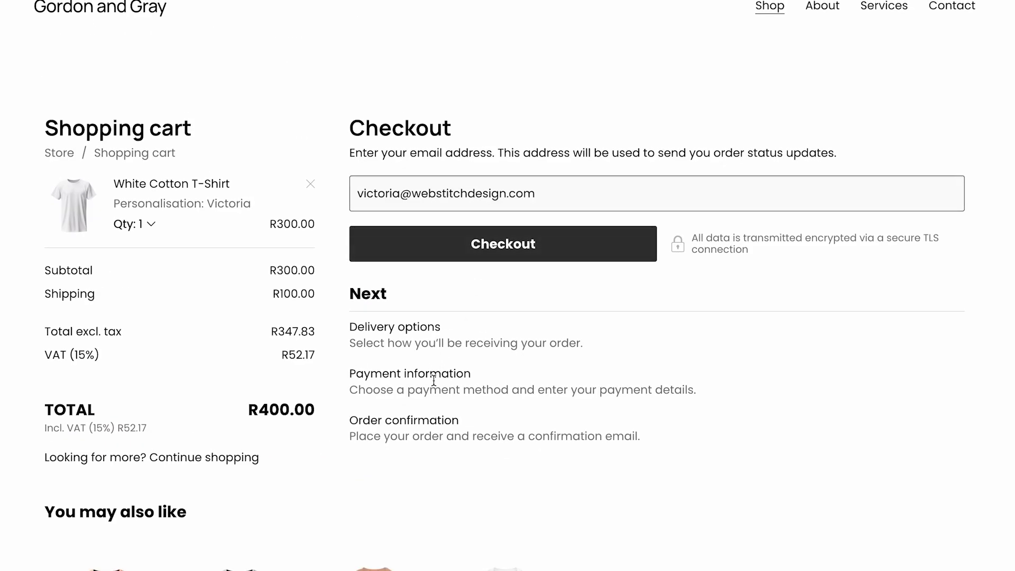
scroll(434, 380, down, 1)
scroll(446, 317, up, 1)
click(453, 248)
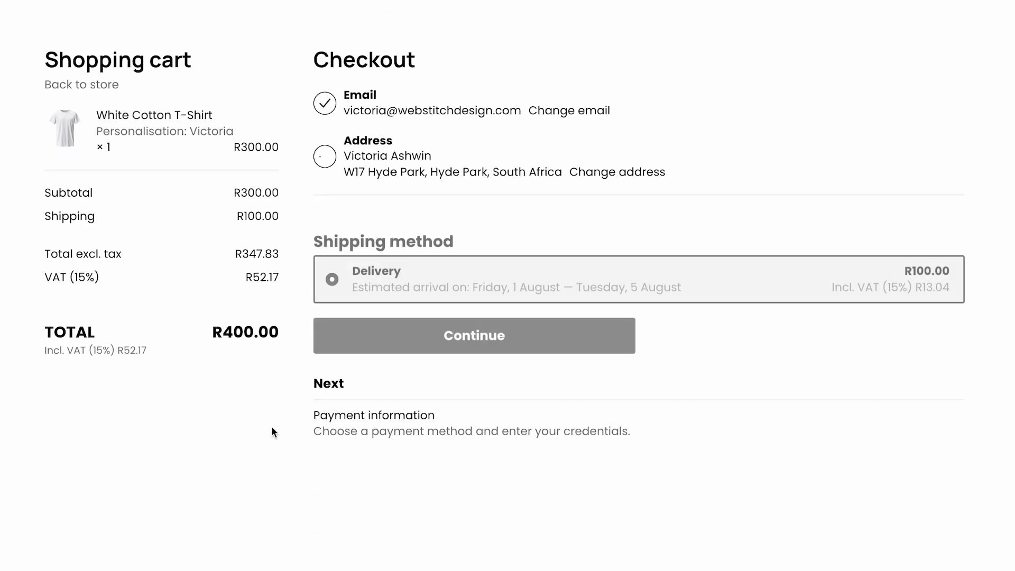
Confirm the shipping address and the Delivery shipping method.
scroll(271, 426, down, 3)
scroll(271, 423, up, 3)
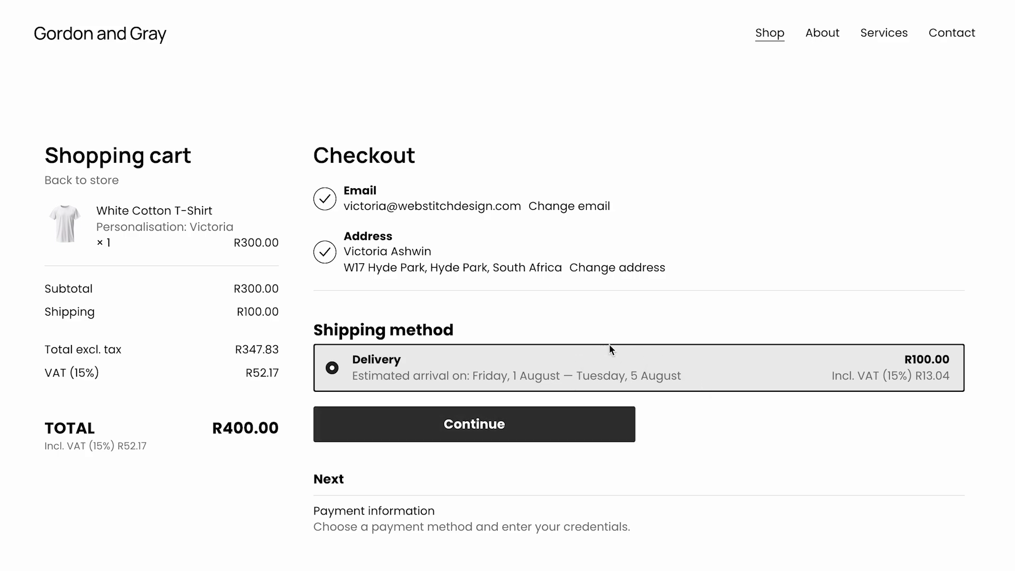
click(478, 427)
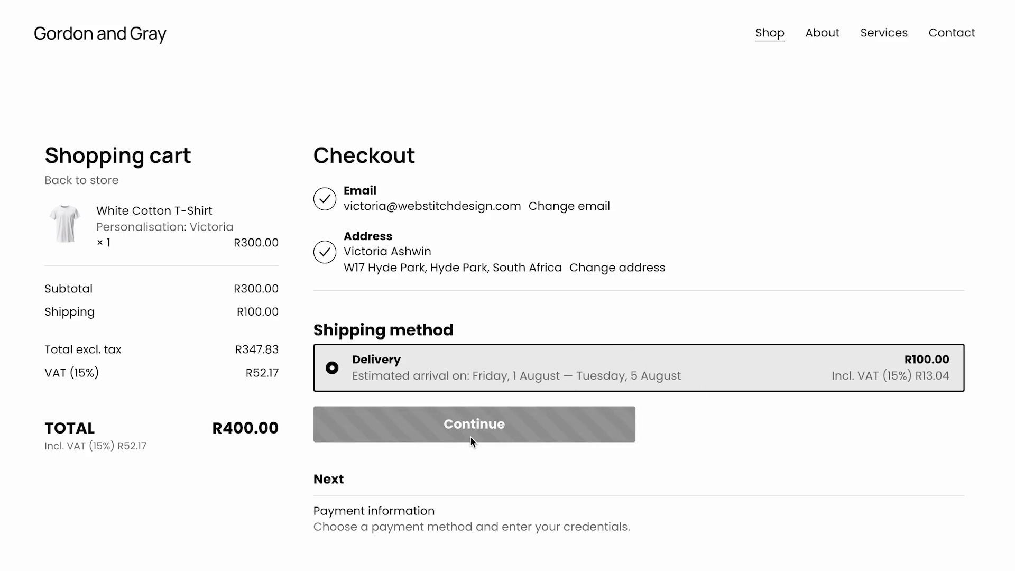
Select a payment option on the checkout's payment step.
scroll(463, 406, up, 6)
scroll(422, 344, down, 3)
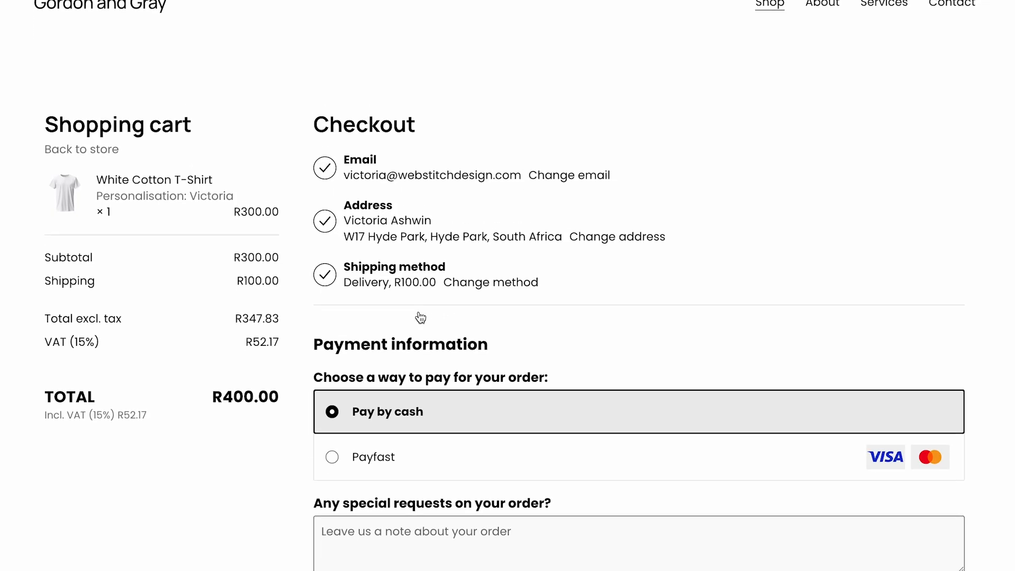
click(413, 317)
scroll(411, 315, down, 1)
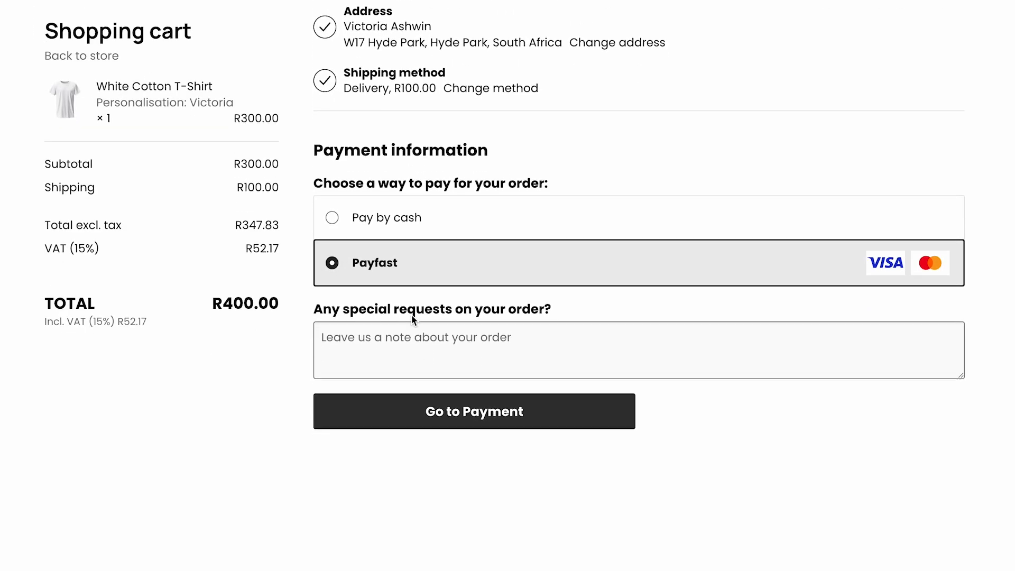
click(405, 410)
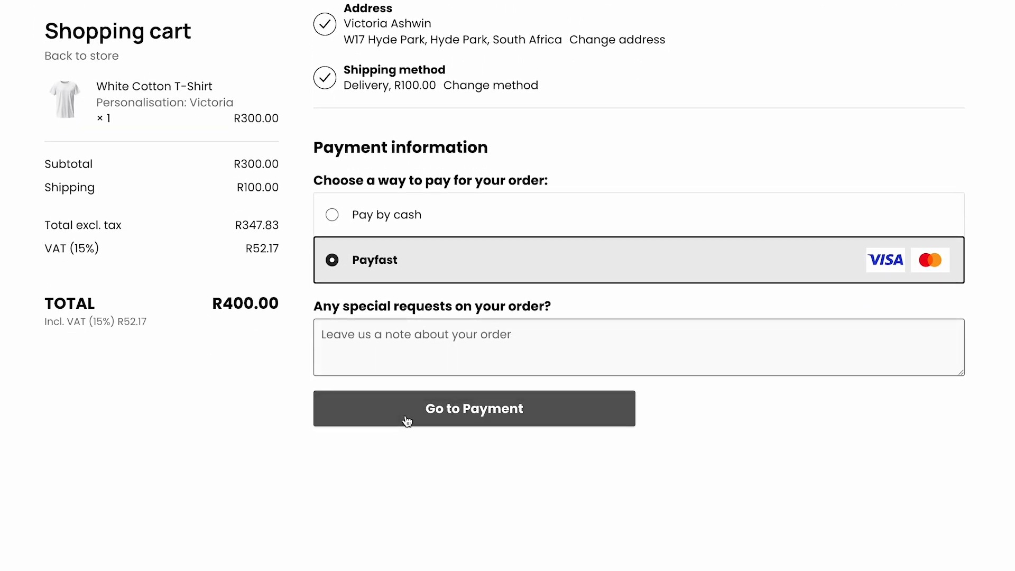
Add the order note Deliver at Reception and place the order.
click(392, 334)
text(Deliver at Reception)
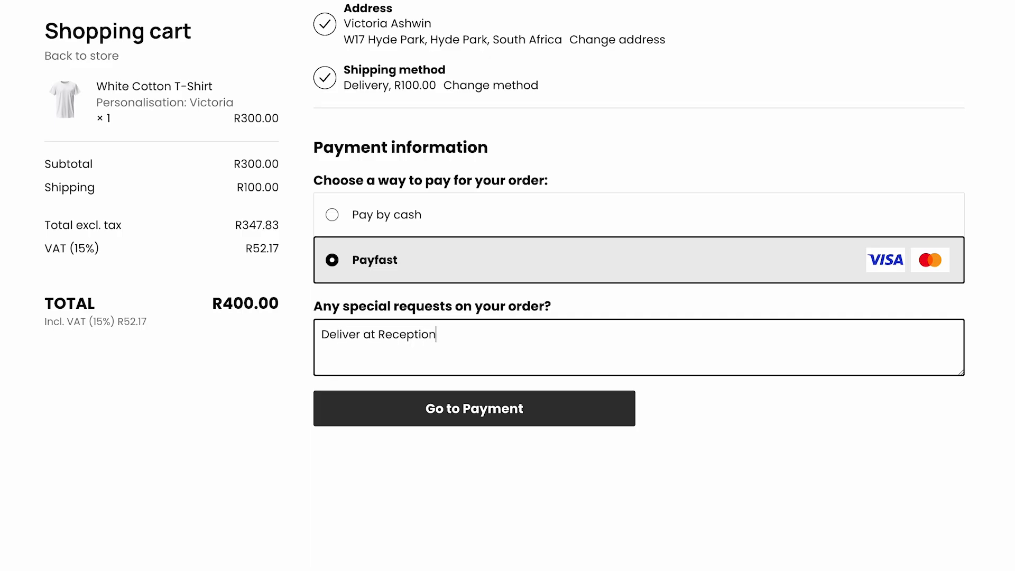
click(548, 399)
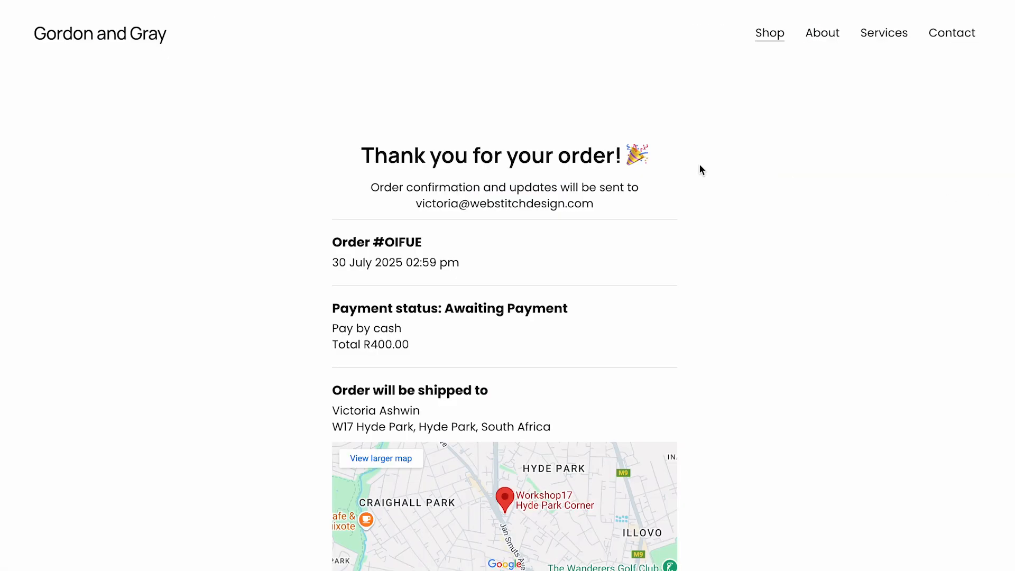
scroll(702, 261, down, 3)
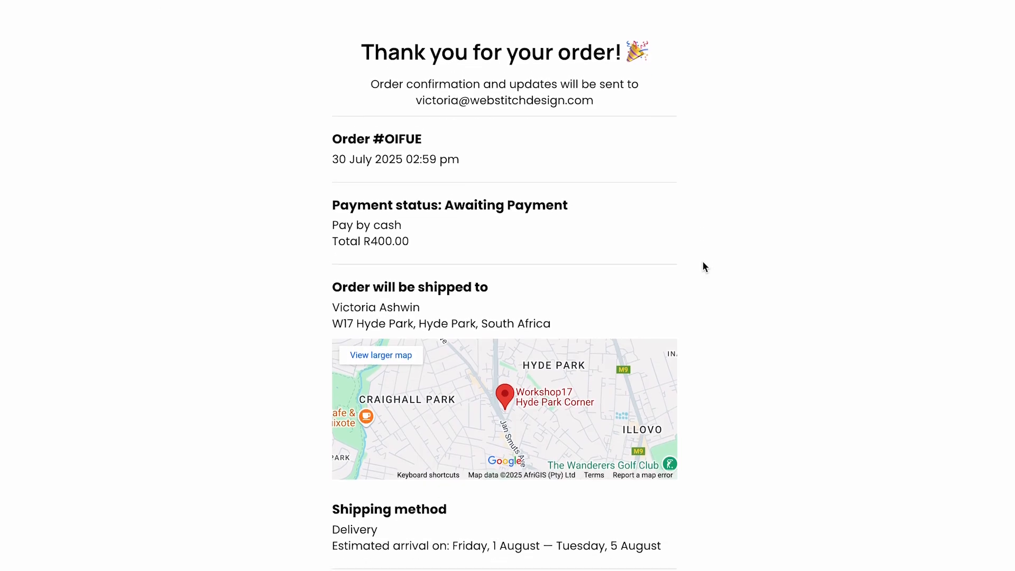
Scroll through the order confirmation page to review the order summary.
scroll(702, 261, down, 6)
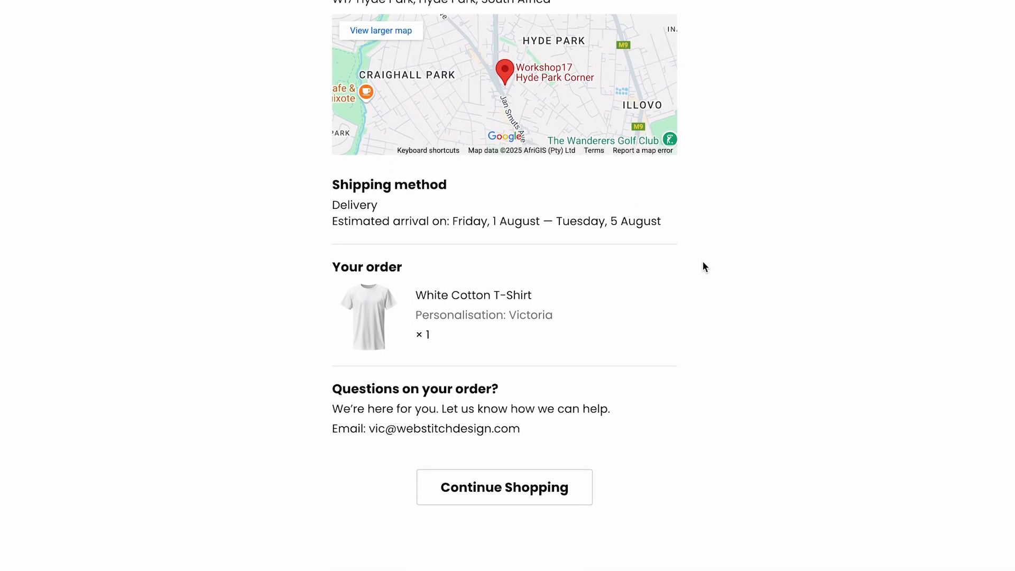
scroll(702, 261, down, 4)
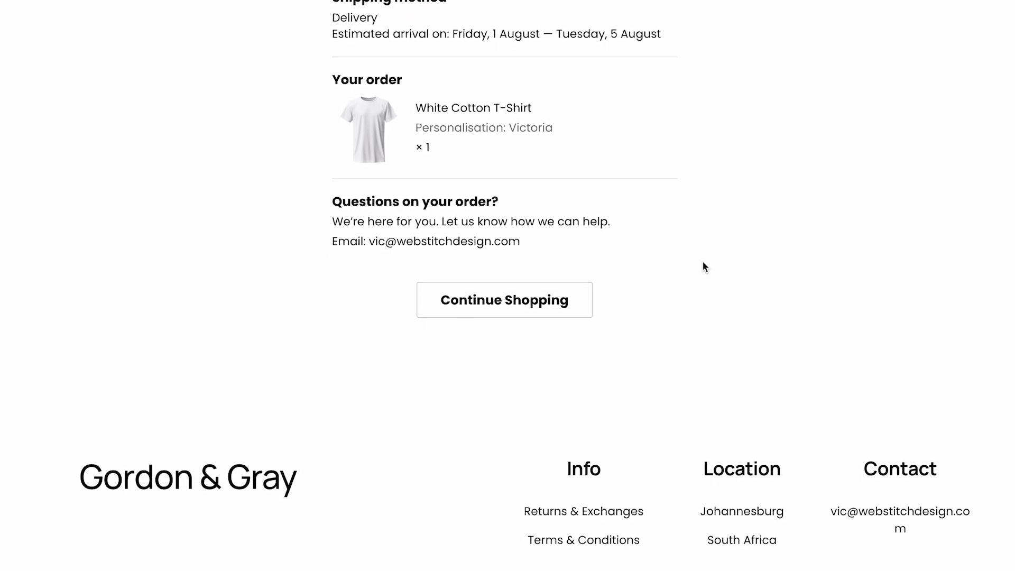
scroll(703, 262, up, 11)
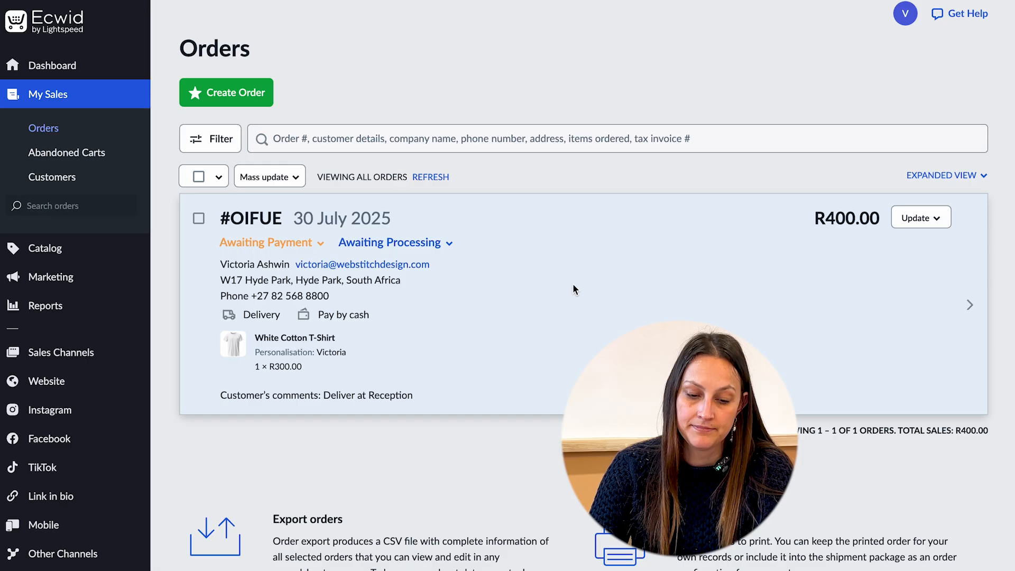
In the Ecwid orders list, mark the test order as Paid and set its fulfilment status to Processing.
scroll(555, 280, down, 1)
click(277, 209)
click(279, 237)
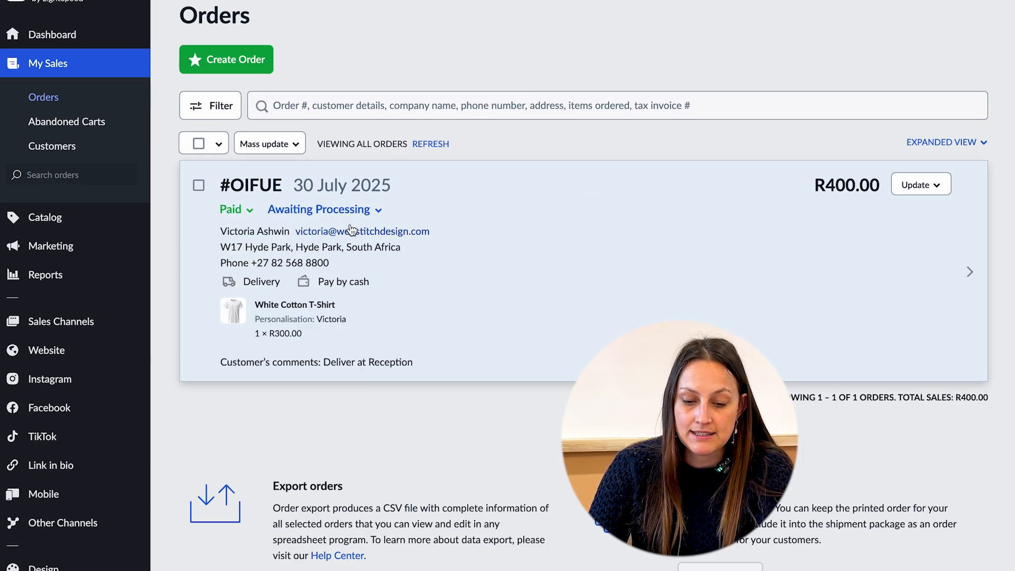
click(351, 211)
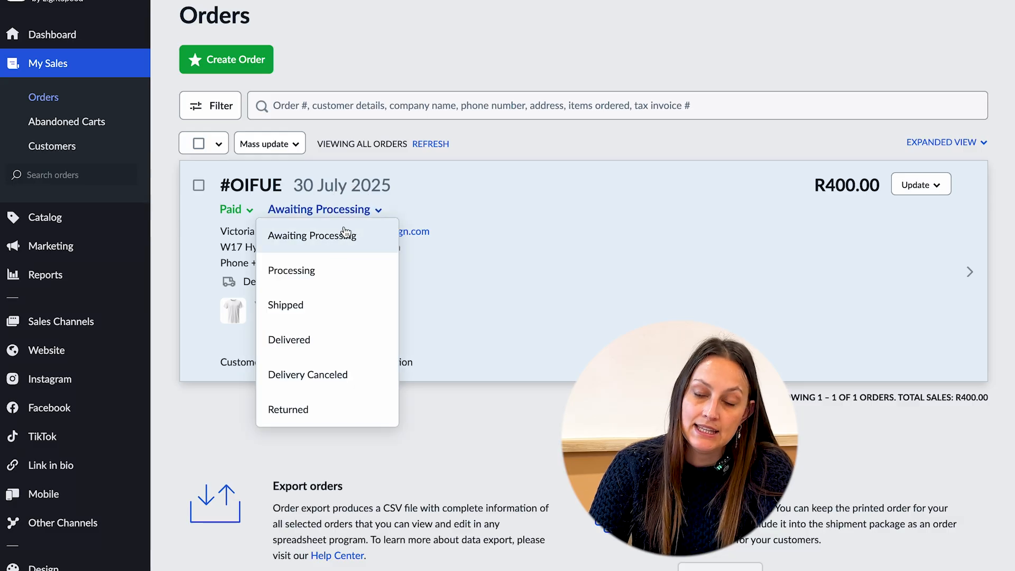
click(333, 269)
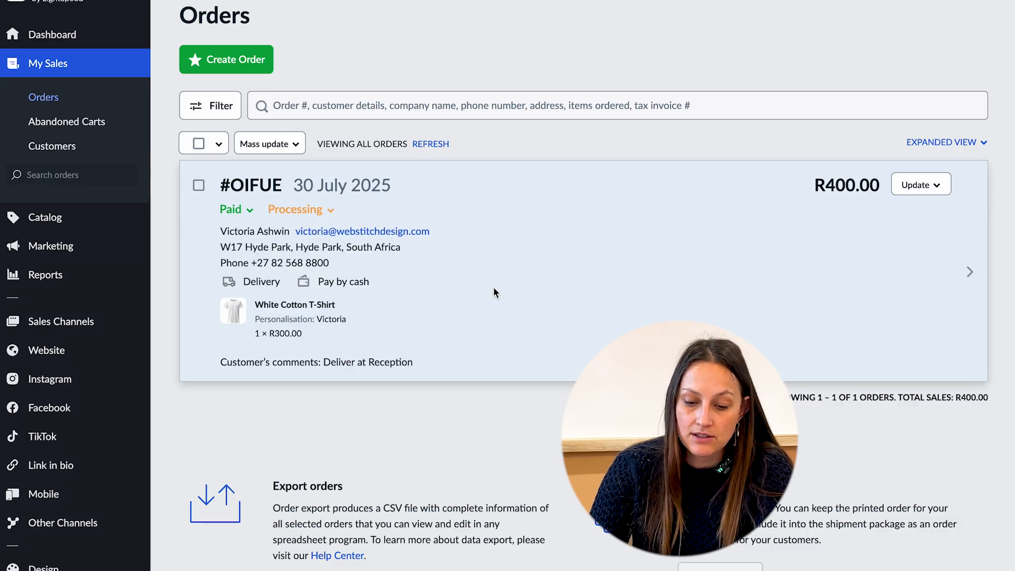
Open the order's details page and review its comments, items, totals, customer and shipping details.
scroll(491, 288, down, 1)
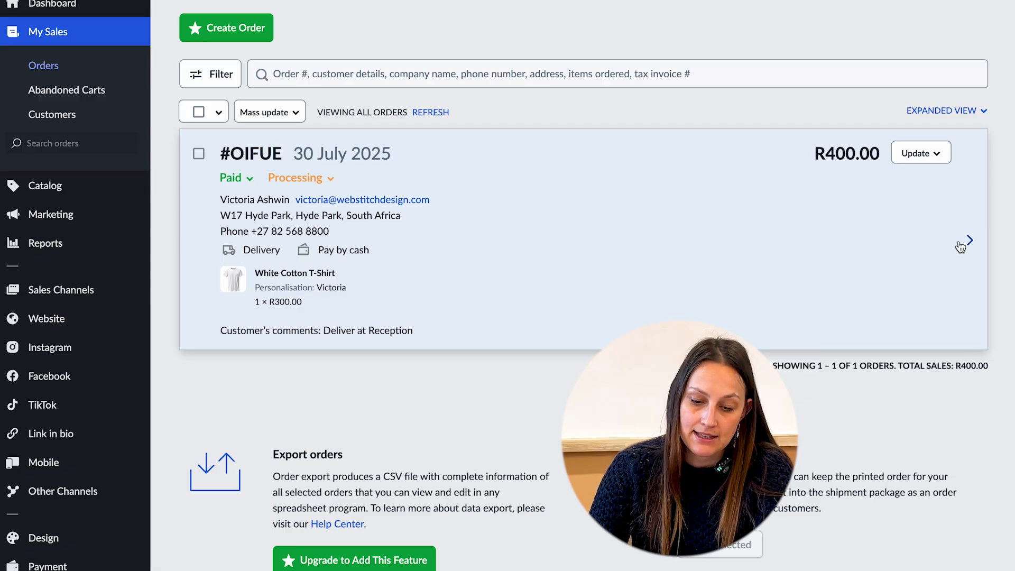
scroll(855, 310, down, 3)
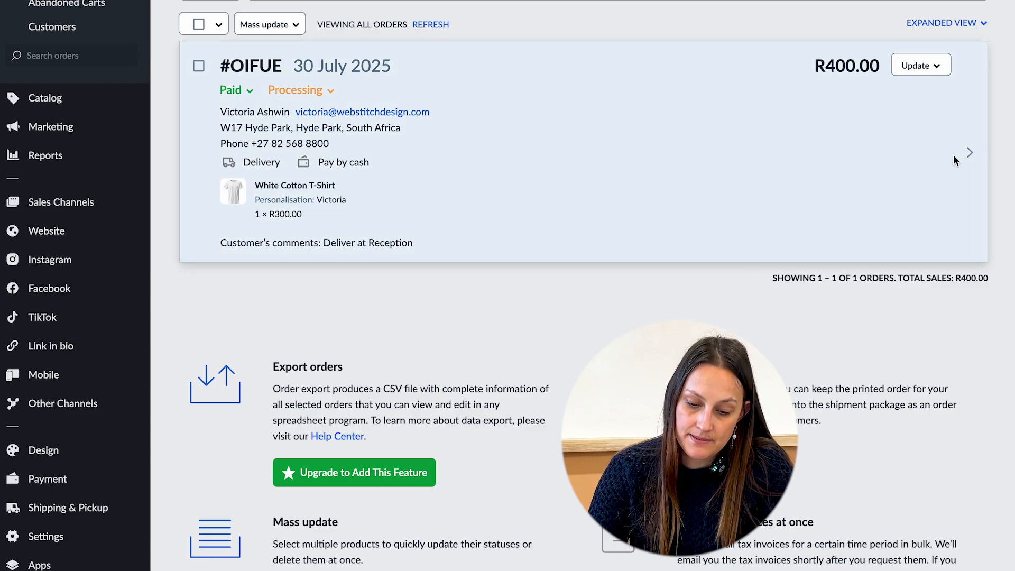
click(968, 154)
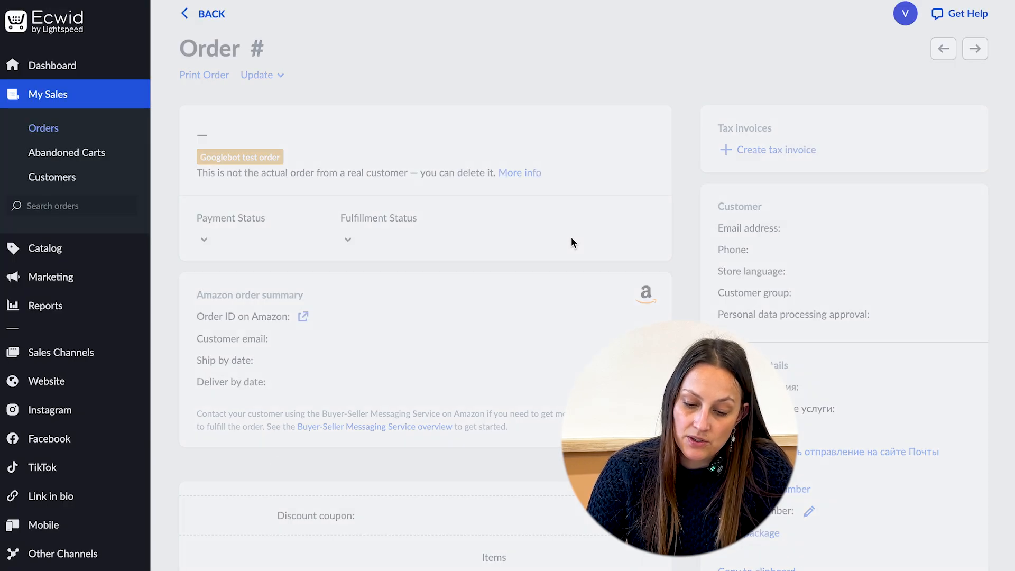
scroll(496, 296, down, 1)
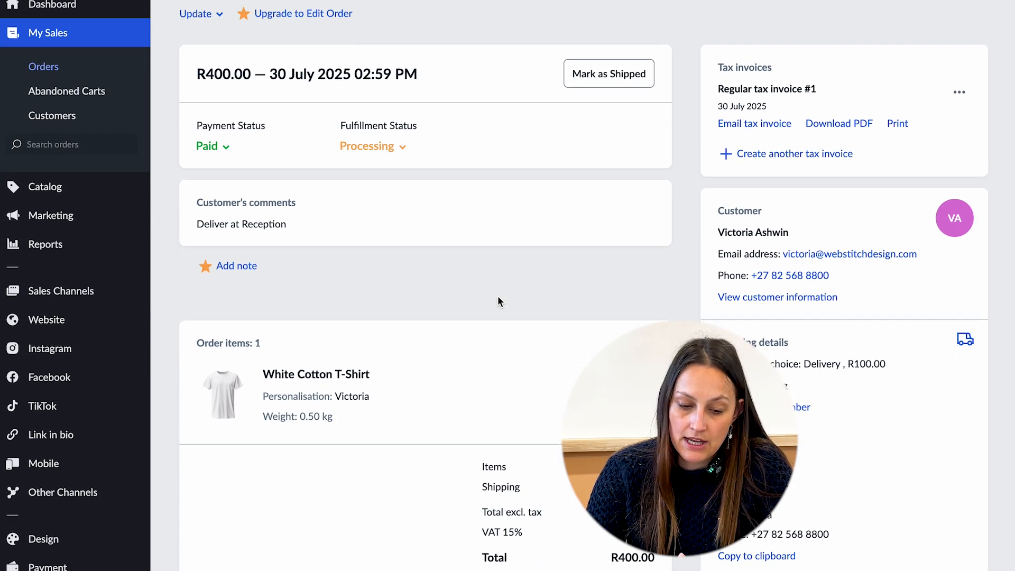
scroll(498, 302, down, 1)
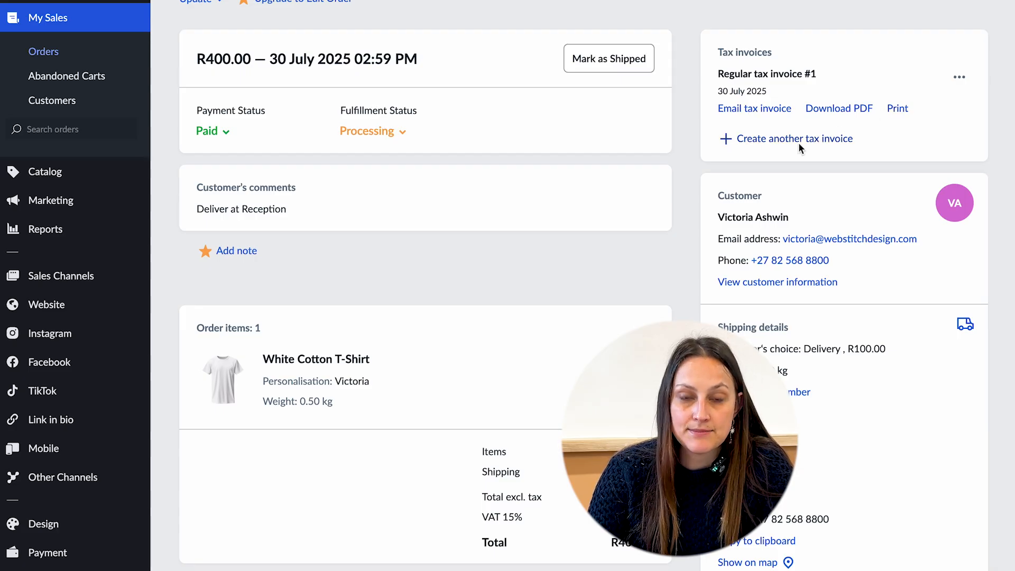
scroll(598, 242, down, 1)
scroll(598, 241, down, 2)
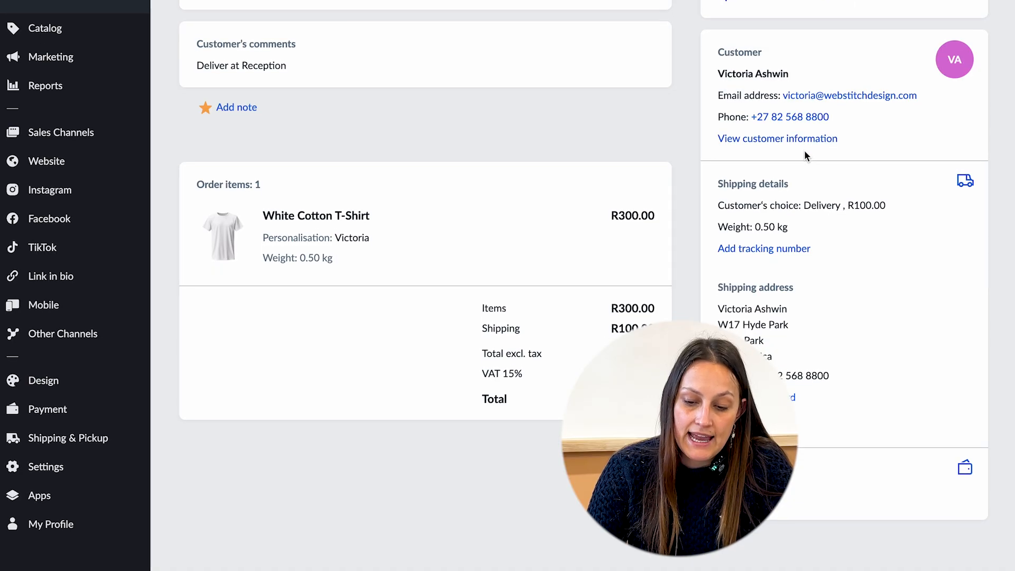
scroll(804, 150, down, 1)
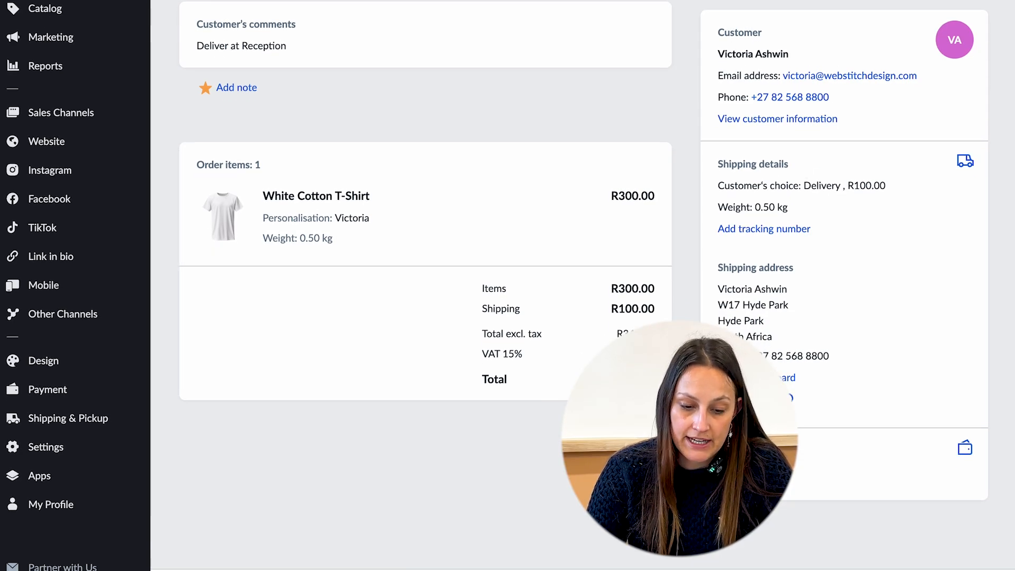
scroll(521, 406, down, 1)
scroll(522, 408, up, 3)
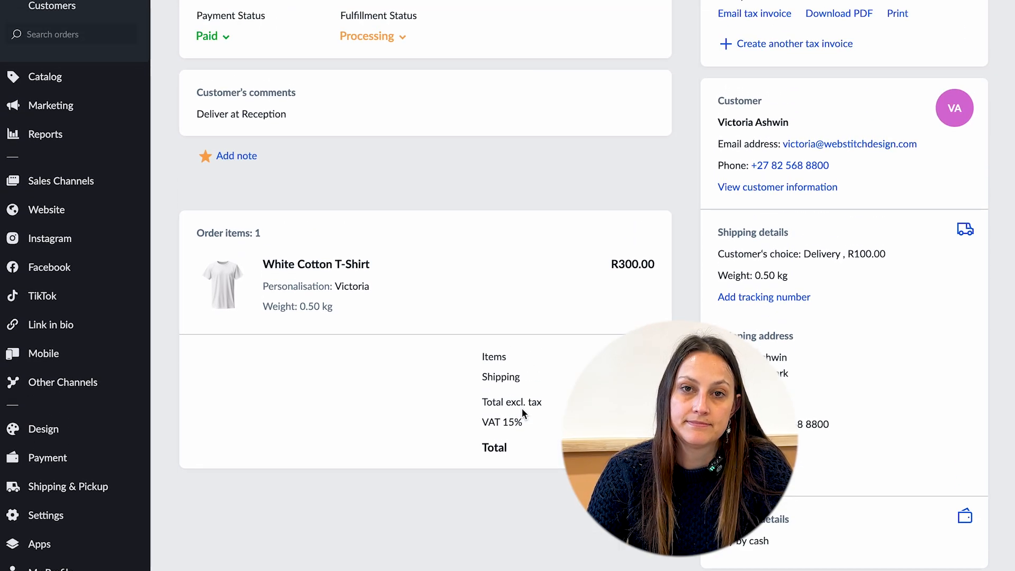
scroll(521, 407, up, 5)
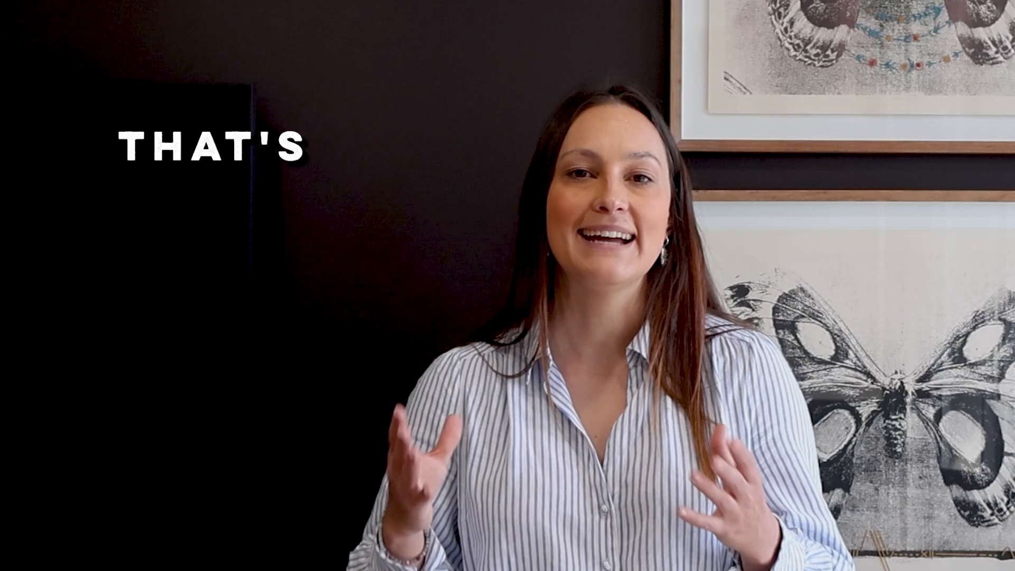